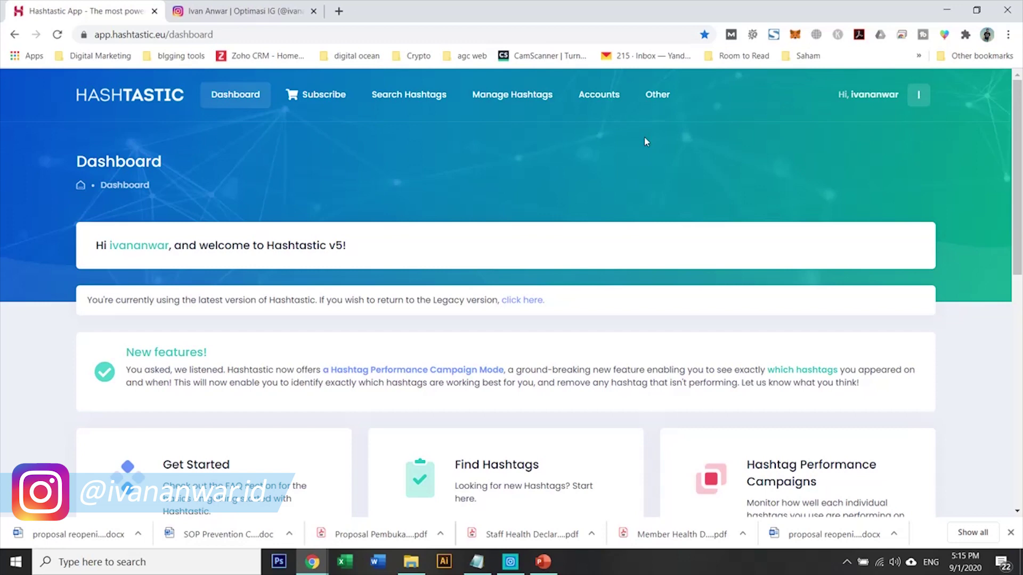
# Open the Hashtag Performance Campaigns page and review the campaign results and the Hashtag Performance chart by section.
pyautogui.scroll(-3, 645, 133)
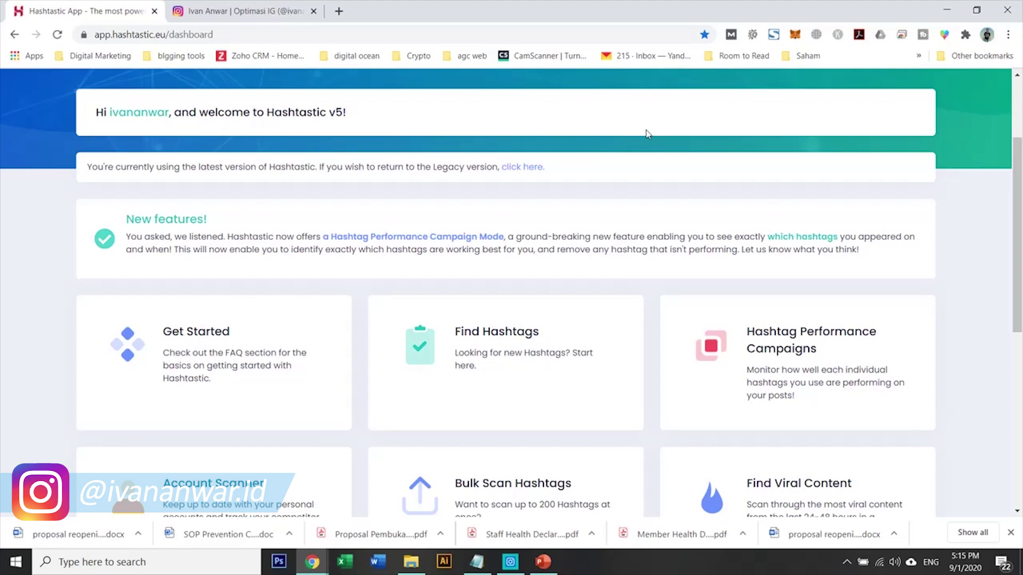
pyautogui.scroll(-1, 726, 176)
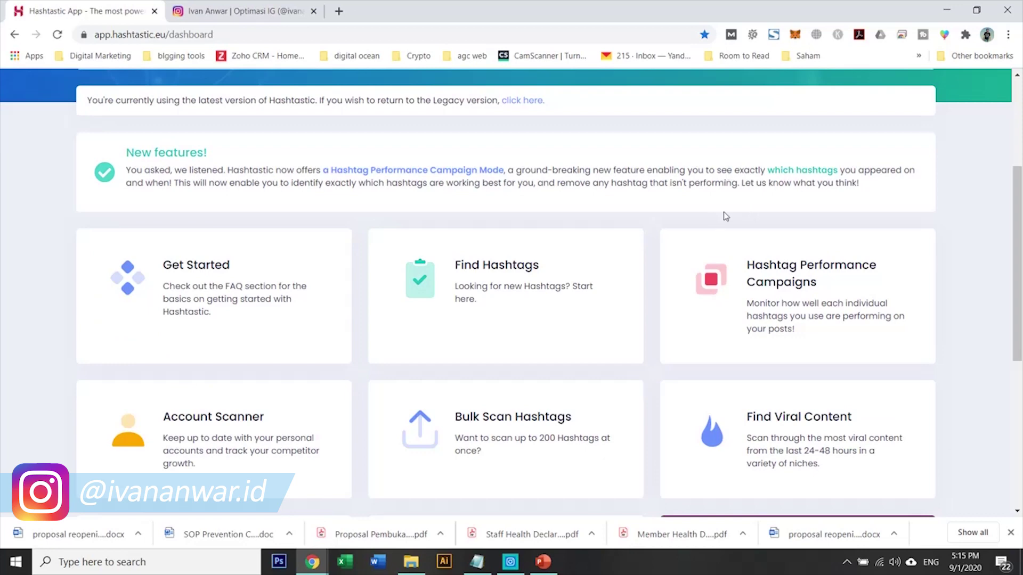
pyautogui.click(811, 276)
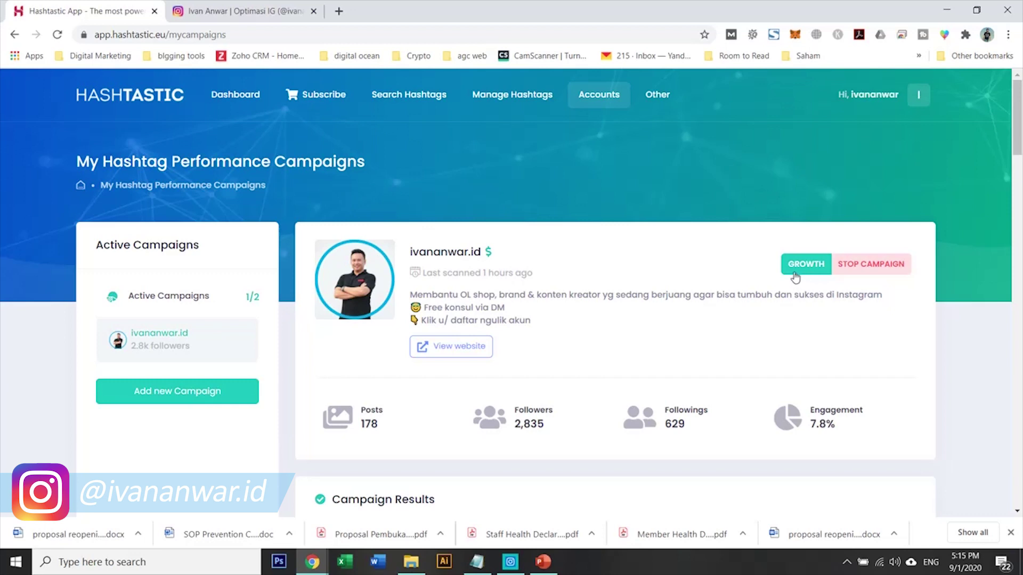
pyautogui.scroll(-7, 794, 272)
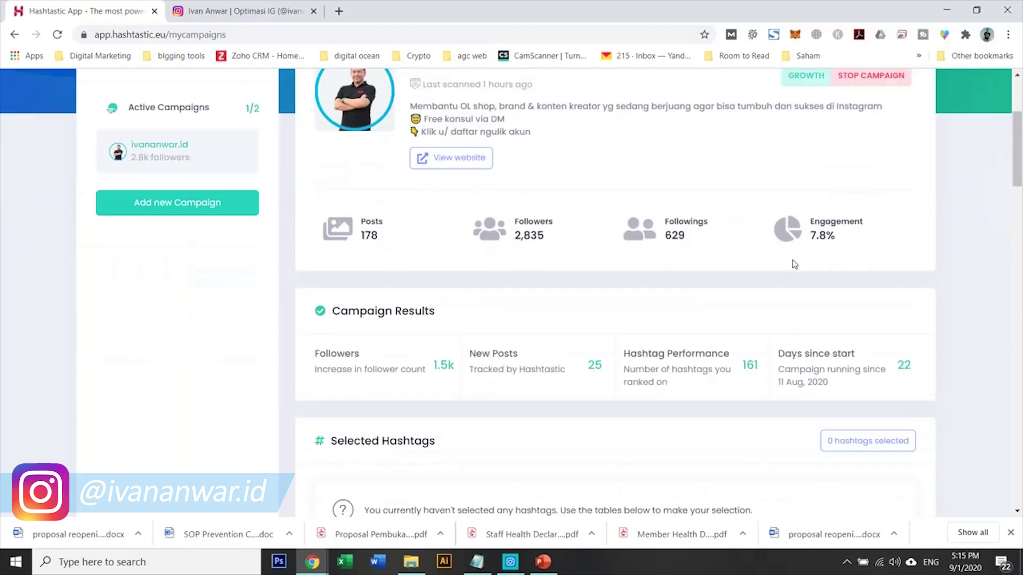
pyautogui.scroll(-5, 791, 260)
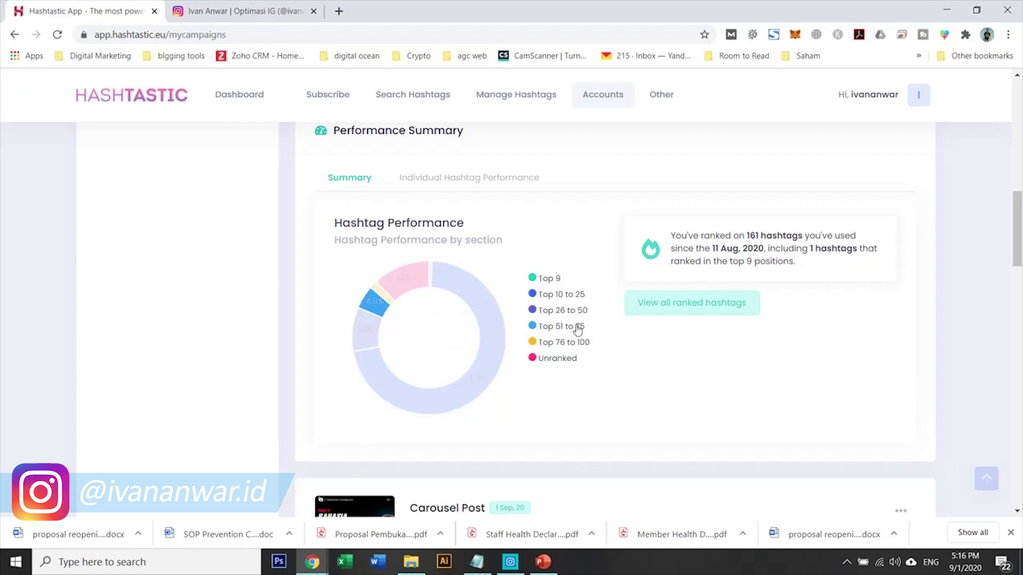
pyautogui.moveTo(485, 306)
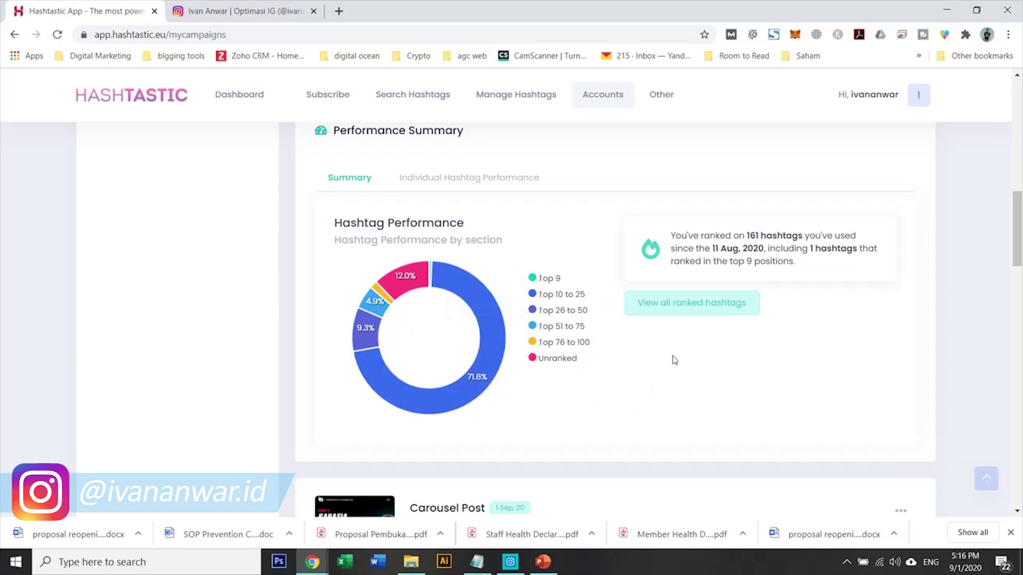
# List all ranked hashtags individually, sort them by best rank in ascending order and examine their top 9 and top 100 performance.
pyautogui.click(704, 312)
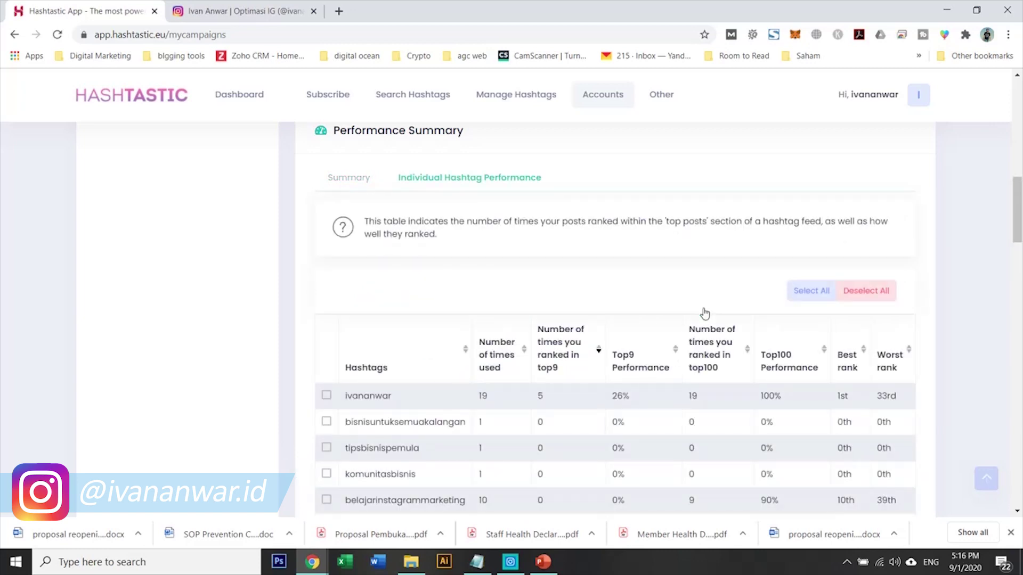
pyautogui.scroll(-1, 704, 312)
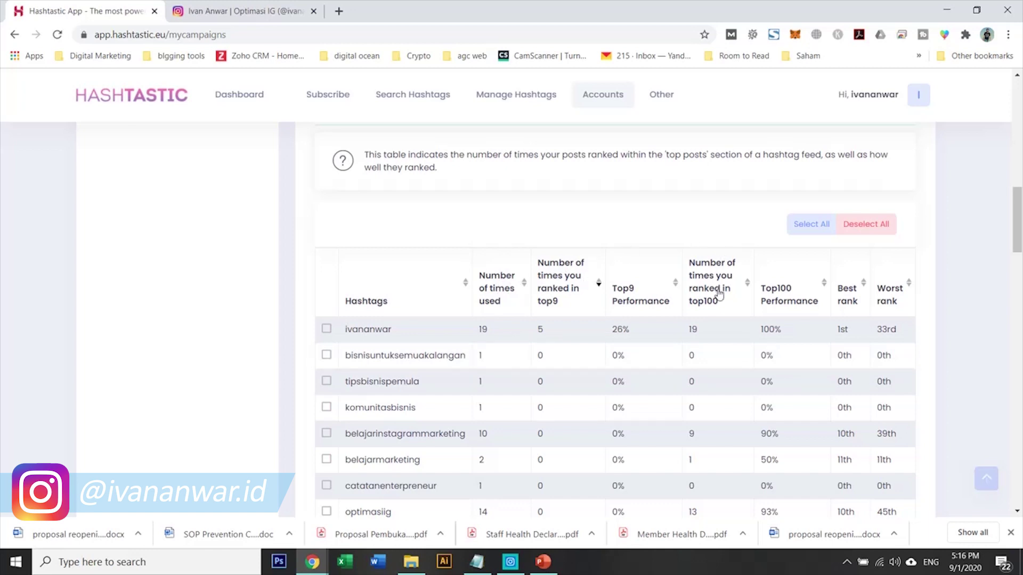
pyautogui.click(854, 296)
pyautogui.scroll(-10, 849, 296)
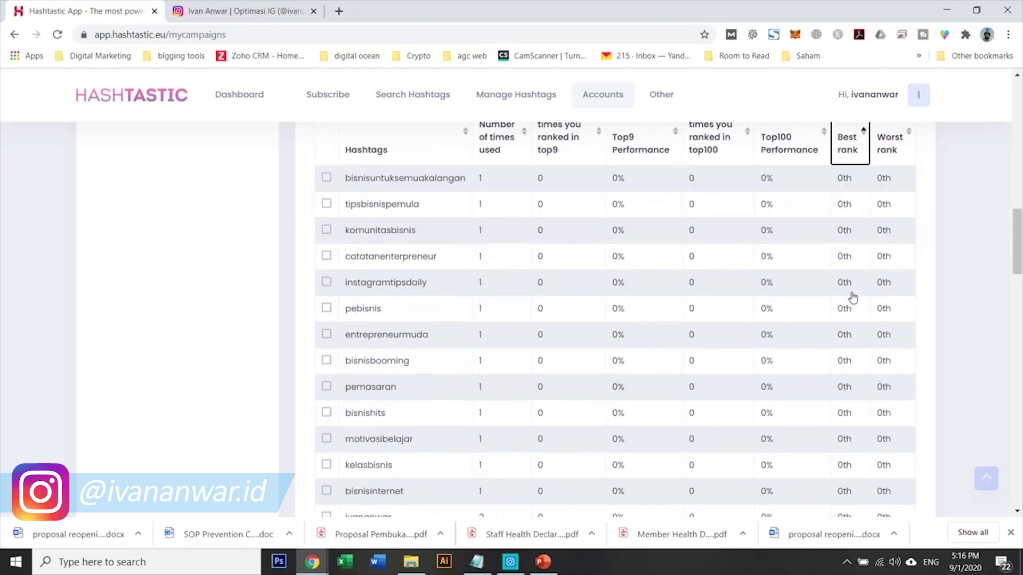
pyautogui.click(596, 261)
pyautogui.scroll(5, 793, 303)
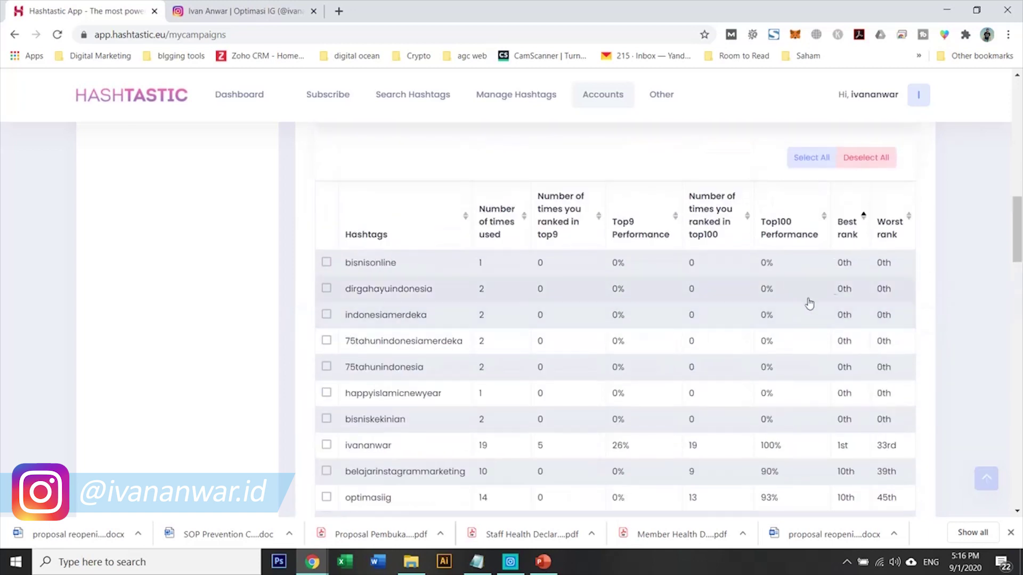
pyautogui.scroll(-1, 844, 367)
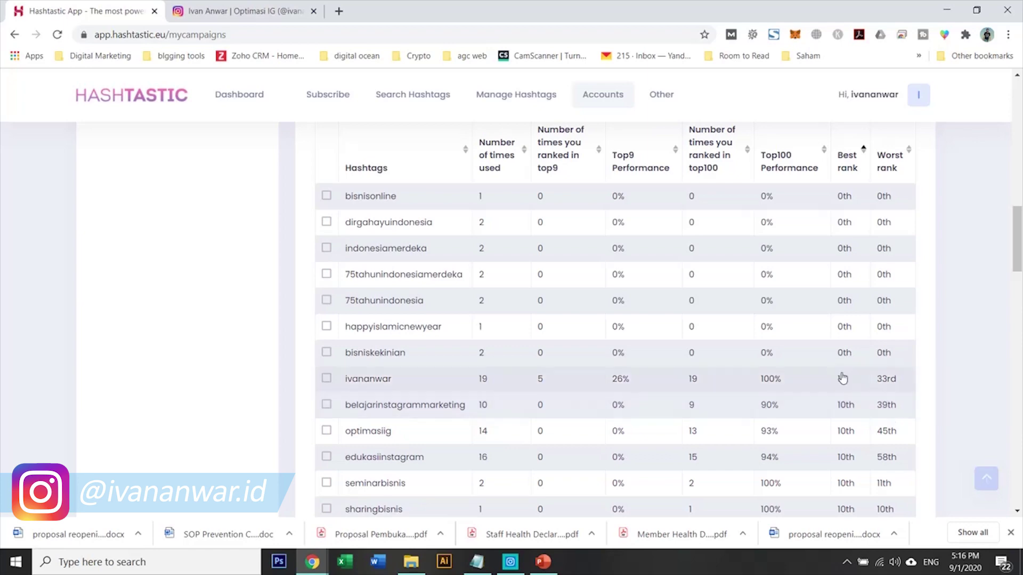
pyautogui.scroll(5, 842, 379)
pyautogui.scroll(-3, 637, 386)
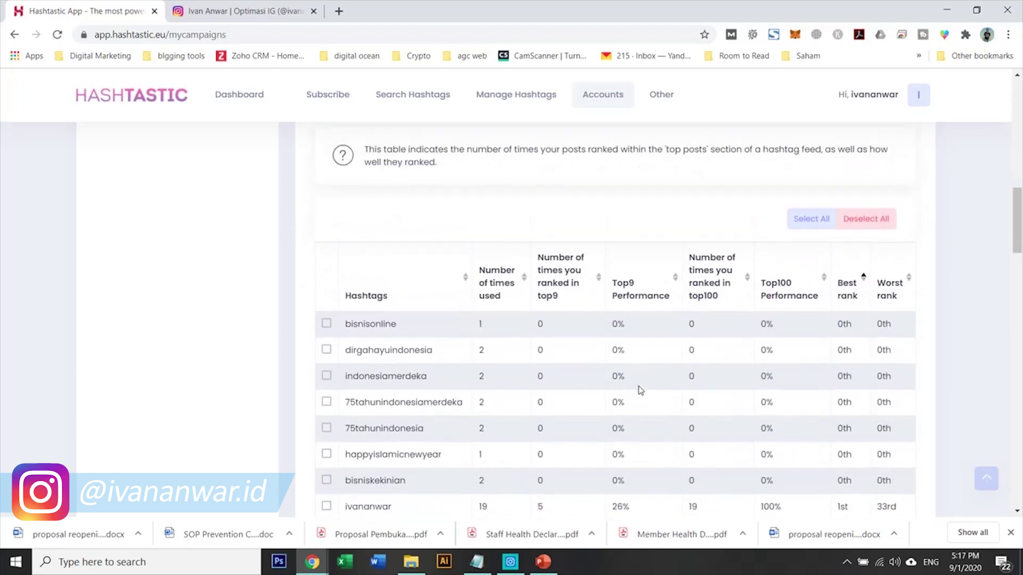
# Return to the Summary view of the campaign's Performance Summary section.
pyautogui.scroll(5, 638, 389)
pyautogui.click(369, 377)
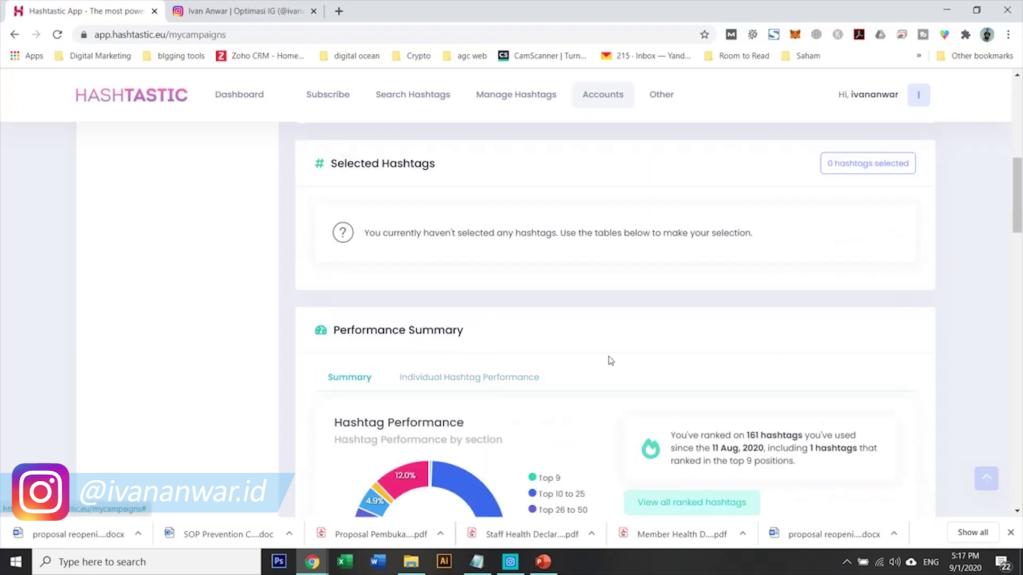
pyautogui.scroll(-4, 612, 370)
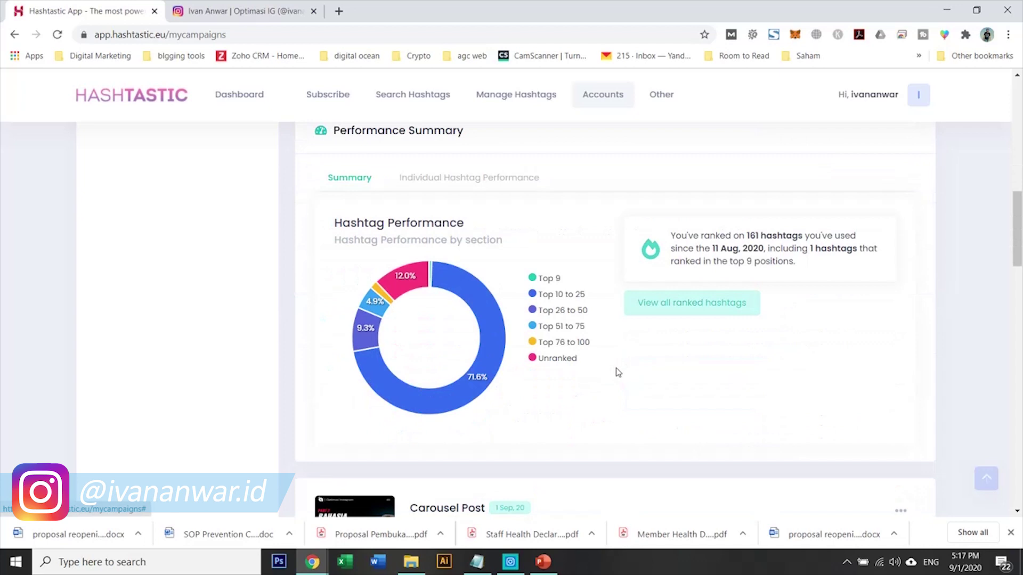
# Examine the hashtags the 1 Sep, 20 carousel post ranked on, sorted by rank in ascending order.
pyautogui.scroll(-8, 618, 372)
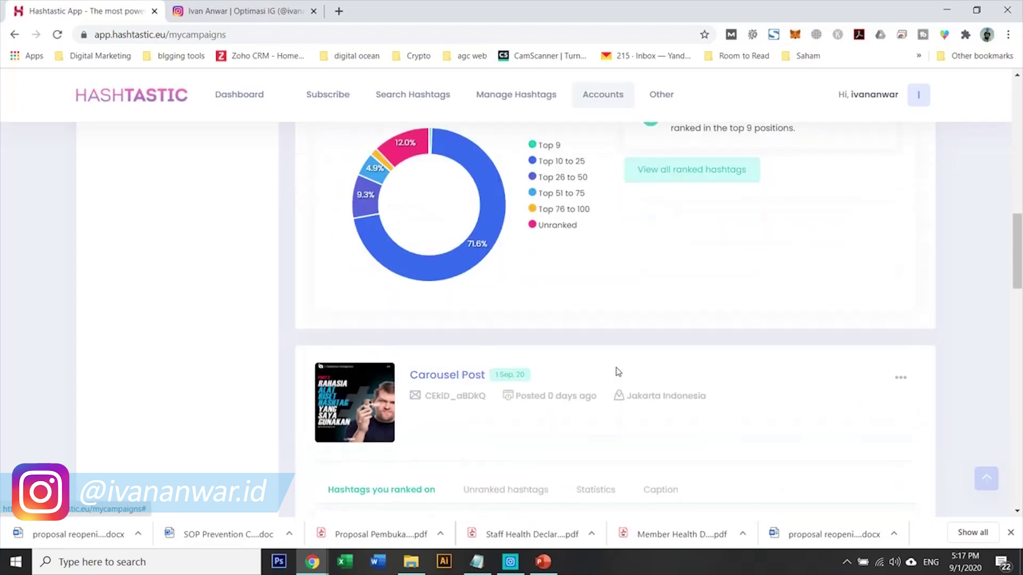
pyautogui.scroll(3, 617, 372)
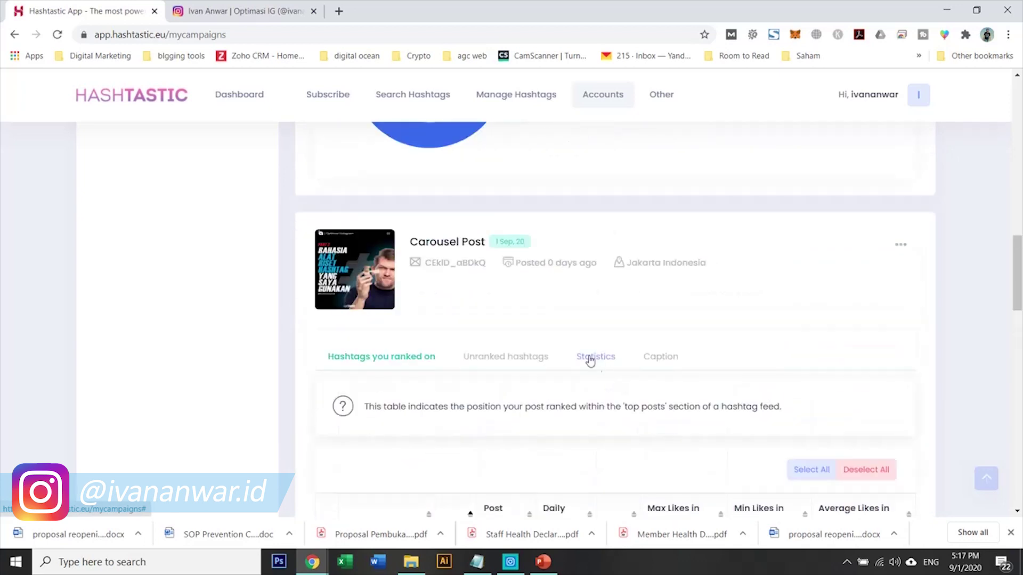
pyautogui.scroll(-5, 435, 356)
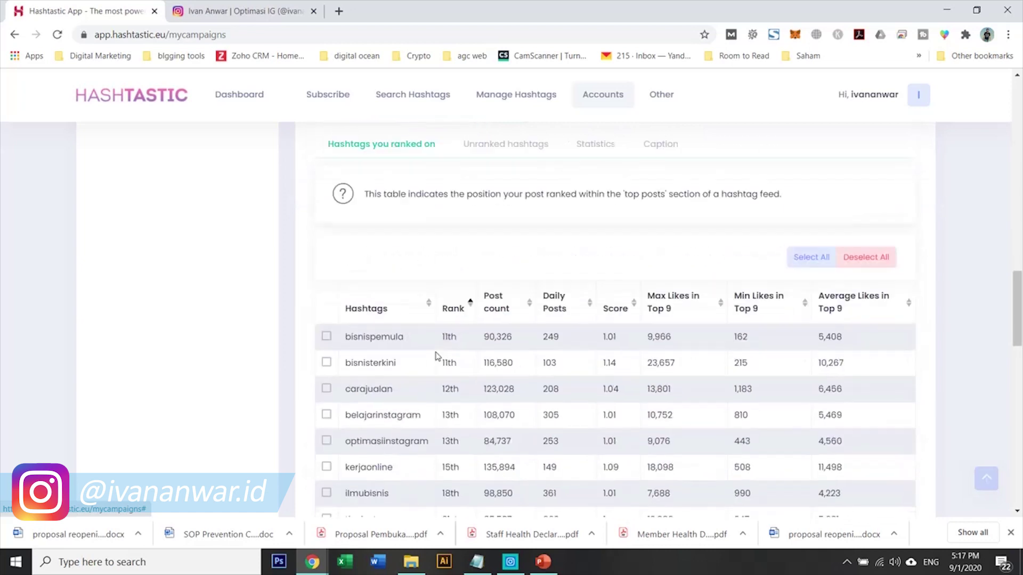
pyautogui.scroll(3, 437, 354)
pyautogui.click(453, 384)
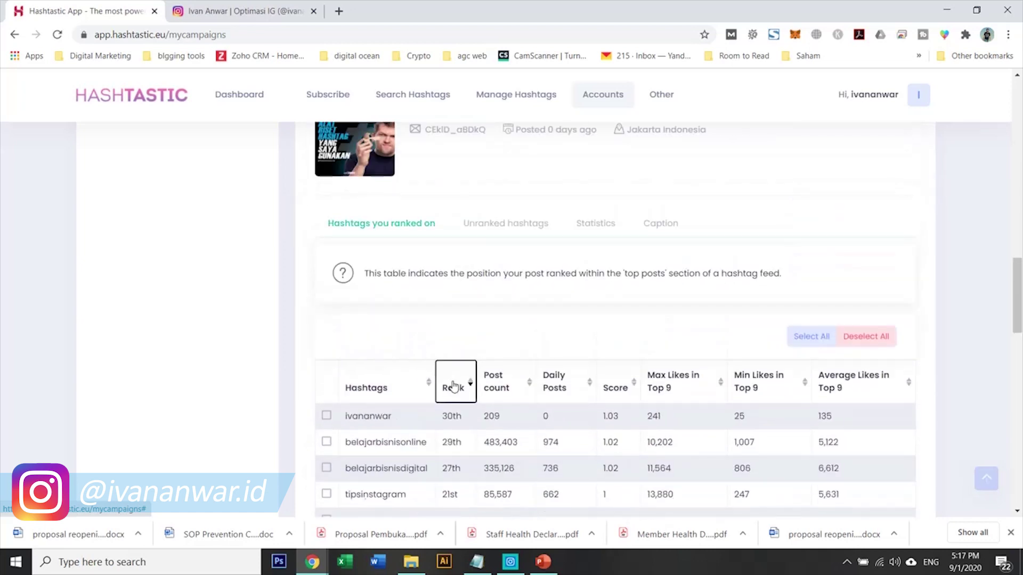
pyautogui.click(454, 386)
pyautogui.scroll(-3, 454, 385)
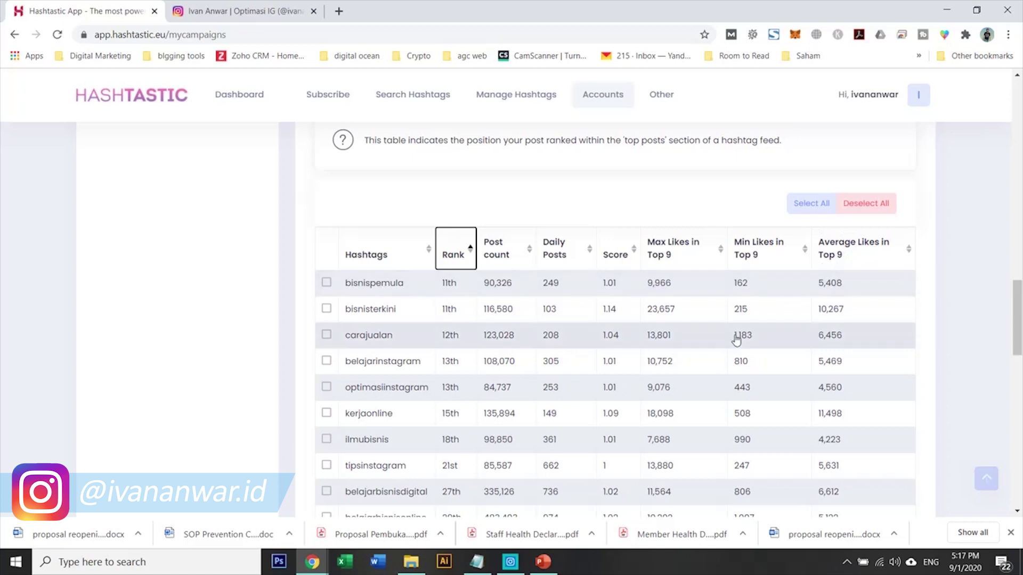
# Check the unranked hashtags of the 1 Sep, 20 carousel post and display its statistics.
pyautogui.scroll(5, 730, 343)
pyautogui.click(509, 360)
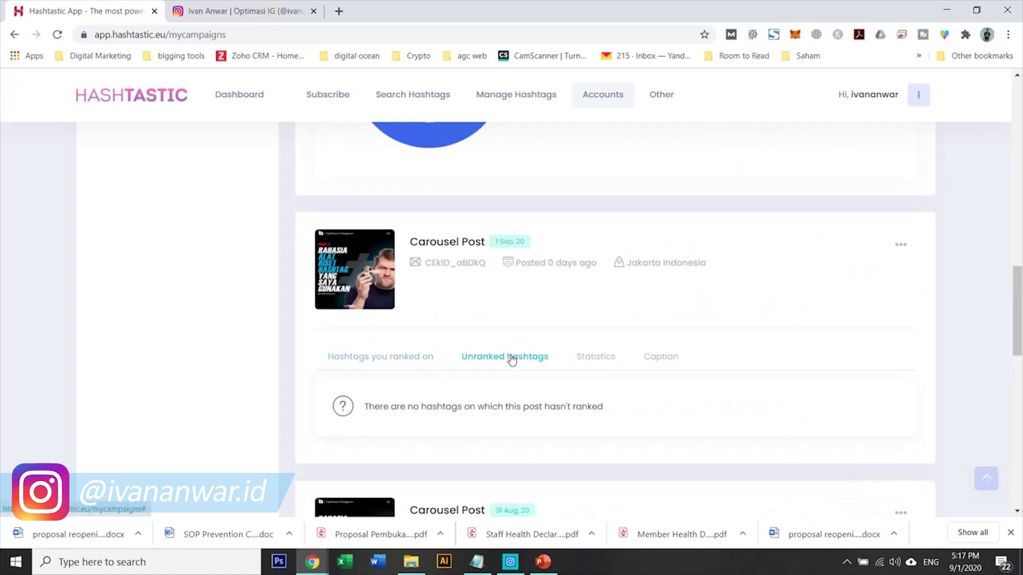
pyautogui.scroll(-2, 513, 360)
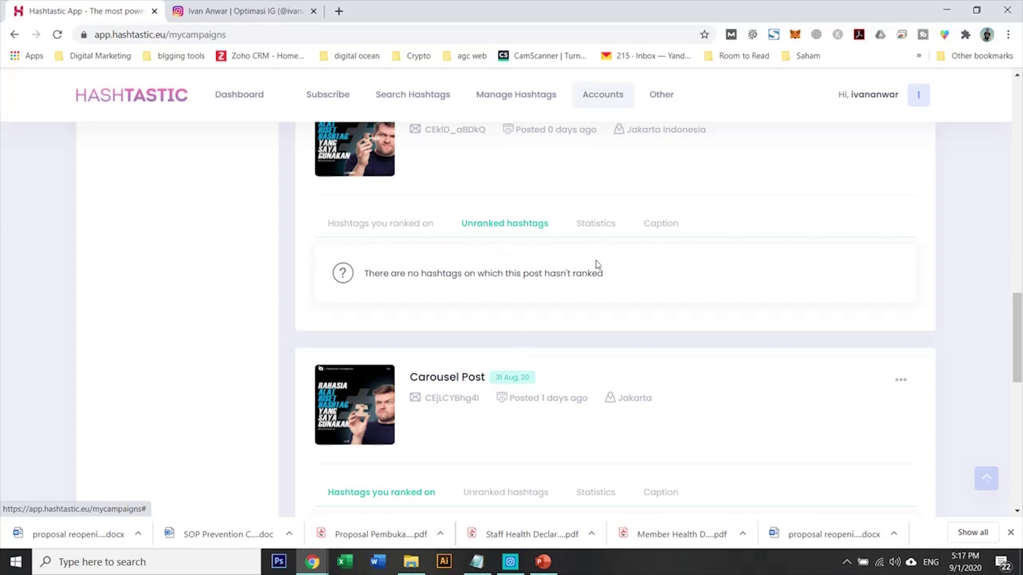
pyautogui.click(608, 234)
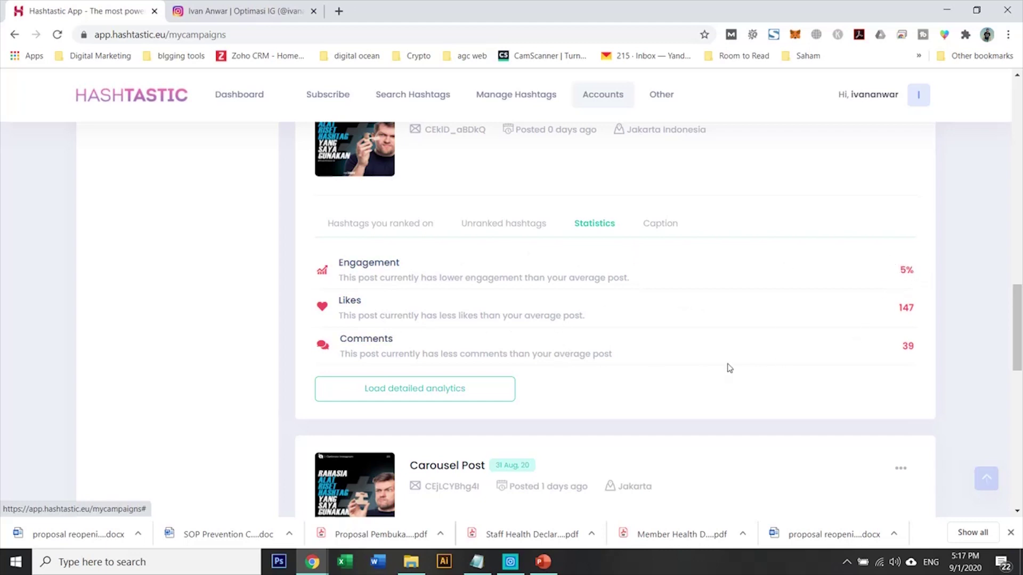
# Look through the ranked hashtags of the 31 Aug, 20 carousel post and return to the campaign overview.
pyautogui.scroll(-1, 730, 367)
pyautogui.scroll(-4, 729, 368)
pyautogui.scroll(-6, 611, 334)
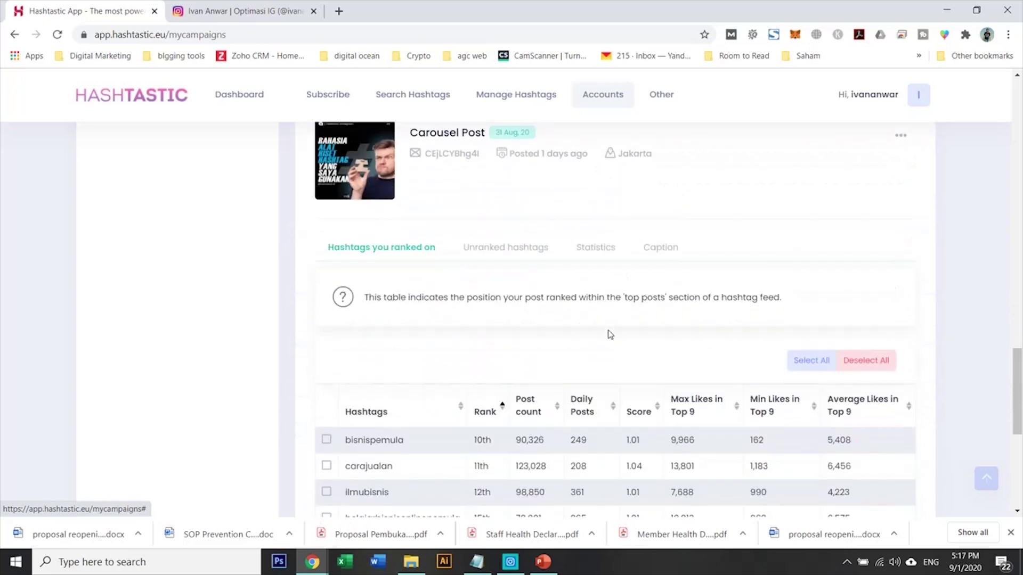
pyautogui.scroll(-9, 610, 335)
pyautogui.click(575, 429)
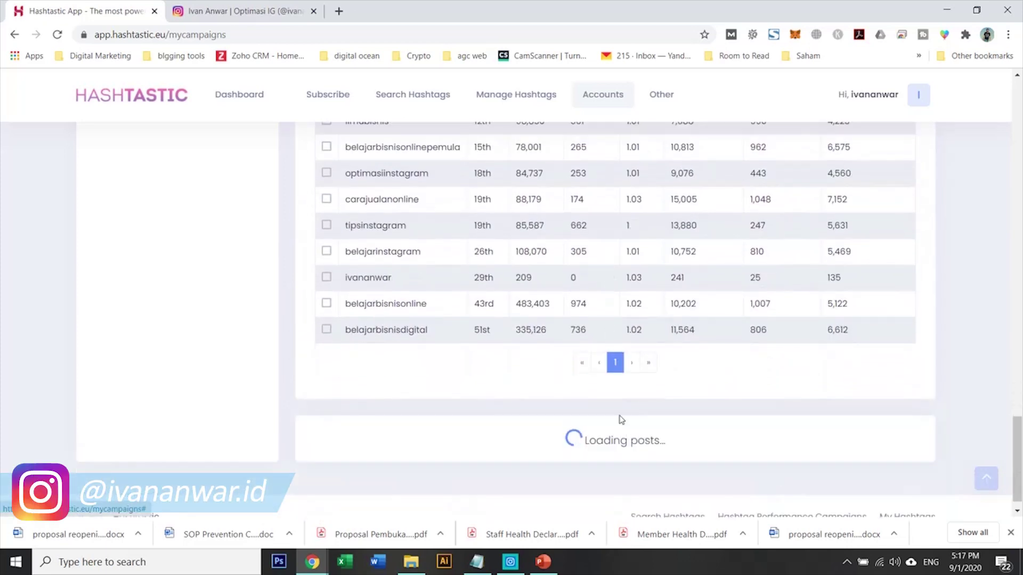
pyautogui.scroll(-7, 604, 377)
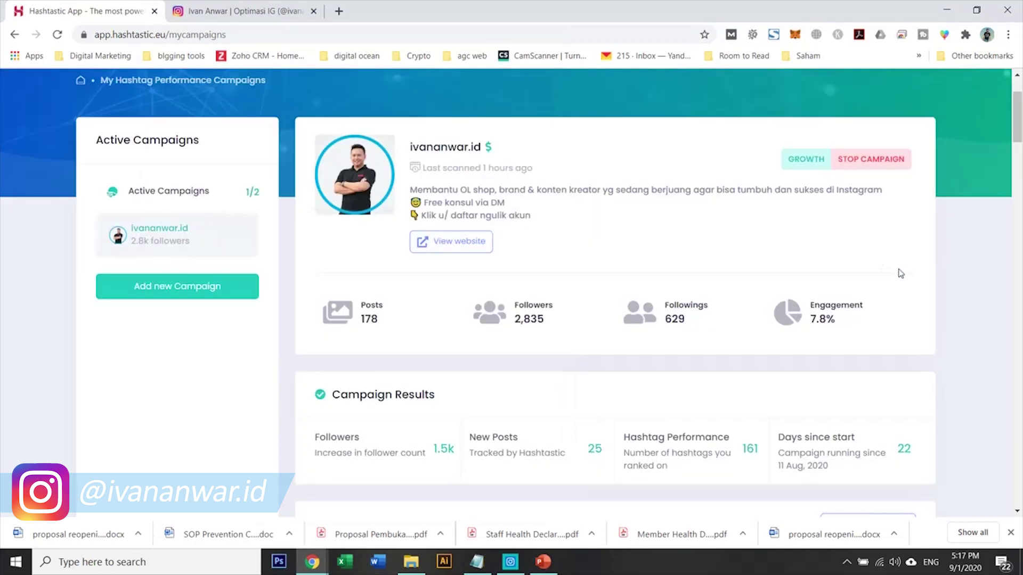
pyautogui.scroll(2, 899, 272)
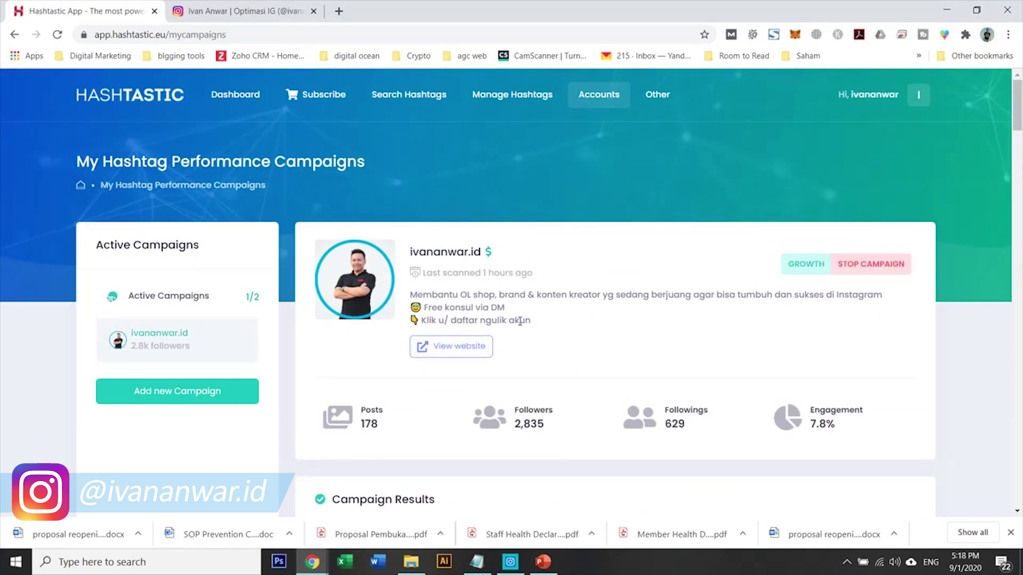
# Open the Viral Media Search Engine and search for viral posts with the hashtag optimasiinstagram.
pyautogui.moveTo(429, 95)
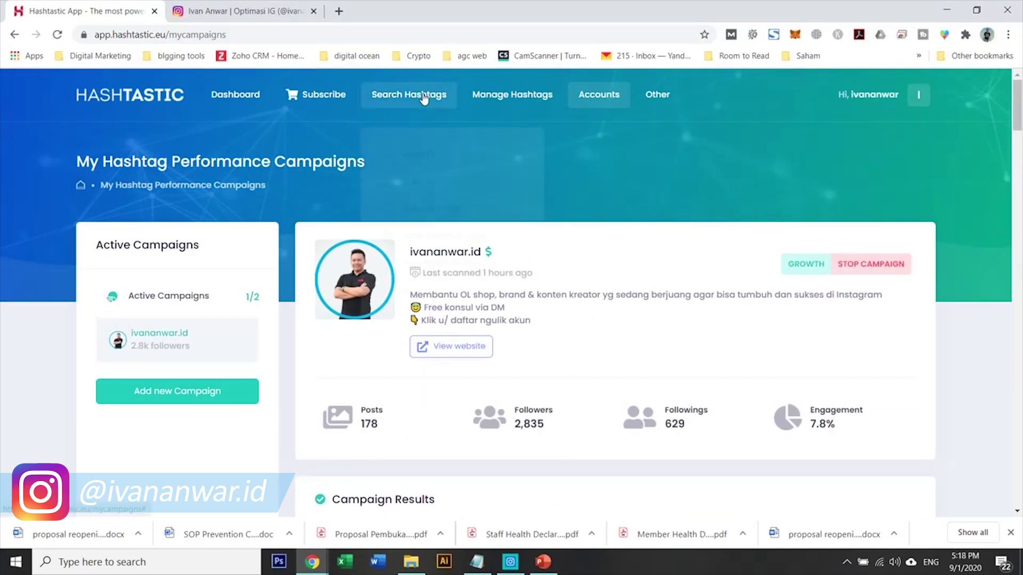
pyautogui.click(428, 231)
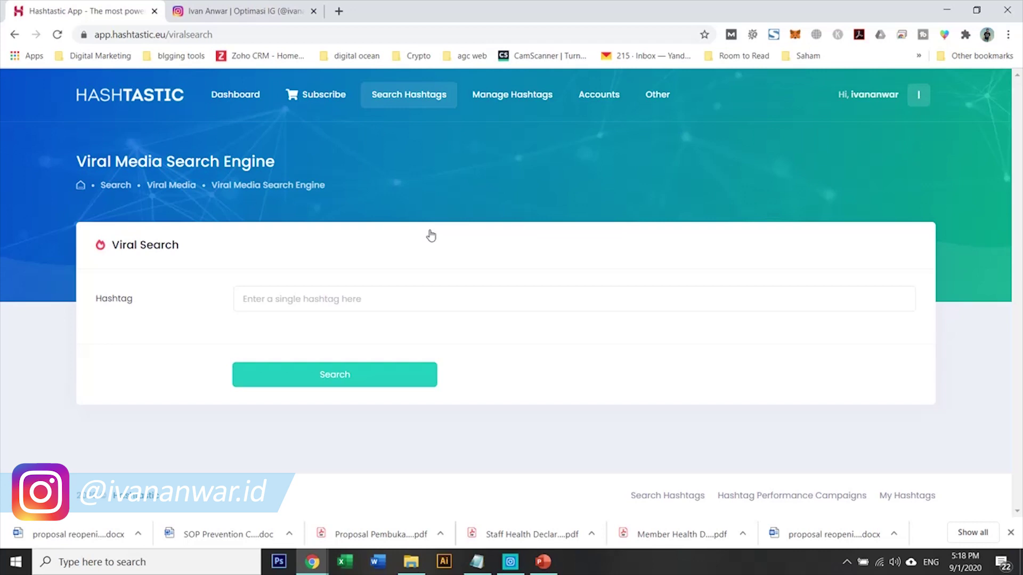
pyautogui.click(445, 295)
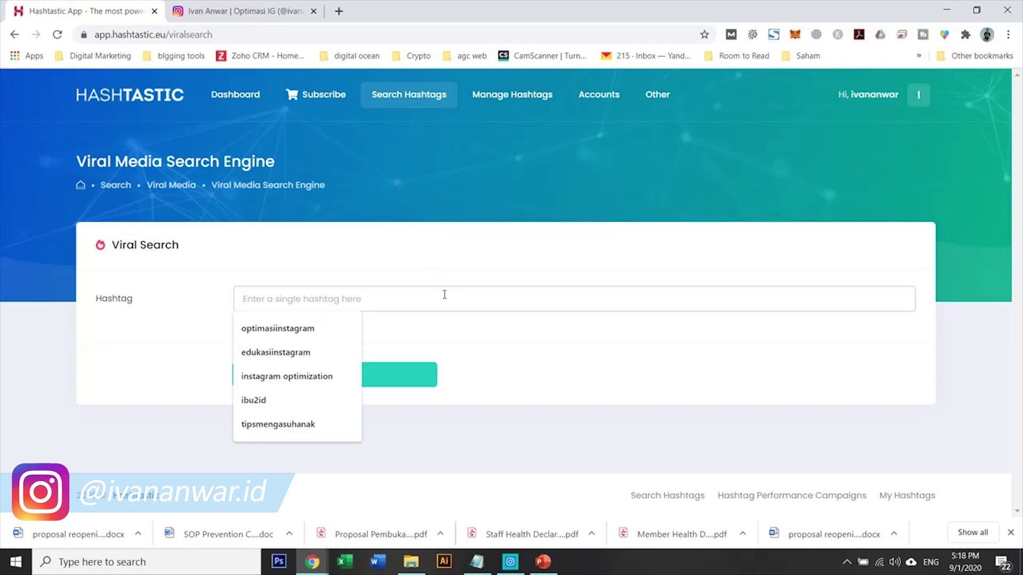
pyautogui.click(335, 332)
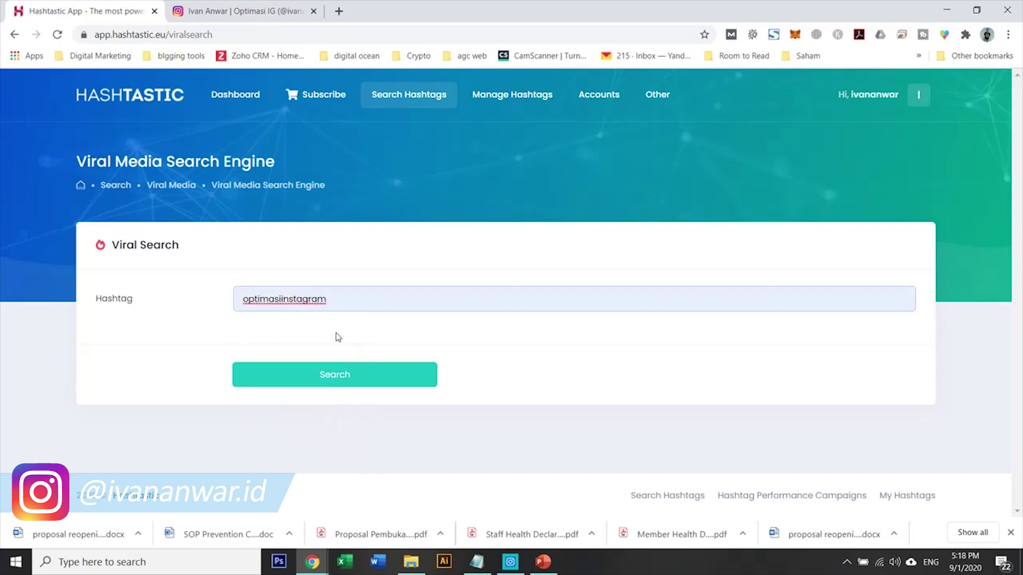
pyautogui.click(360, 376)
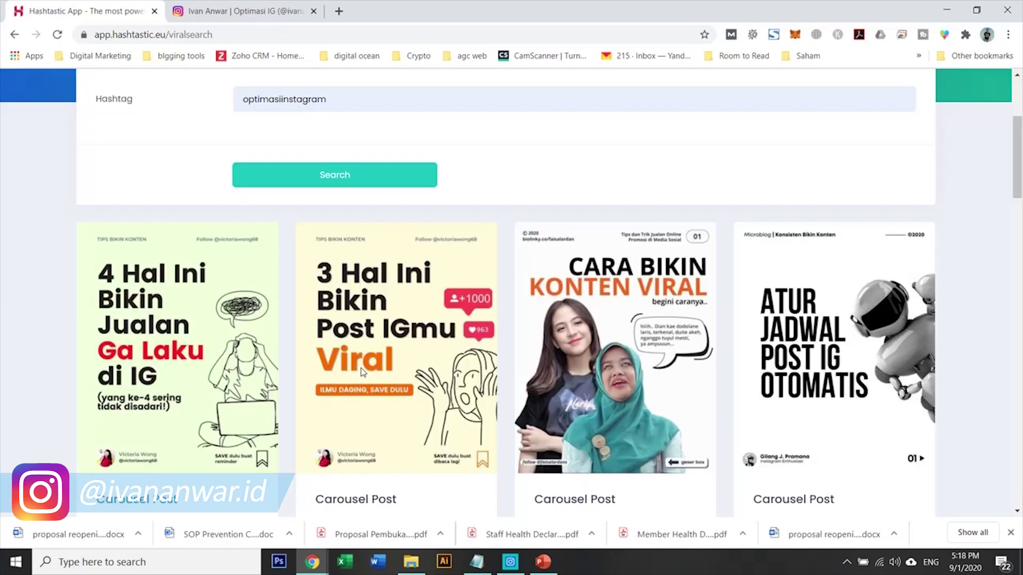
# Browse the viral posts found and expand the first carousel post's caption to read its text and hashtags.
pyautogui.scroll(3, 362, 370)
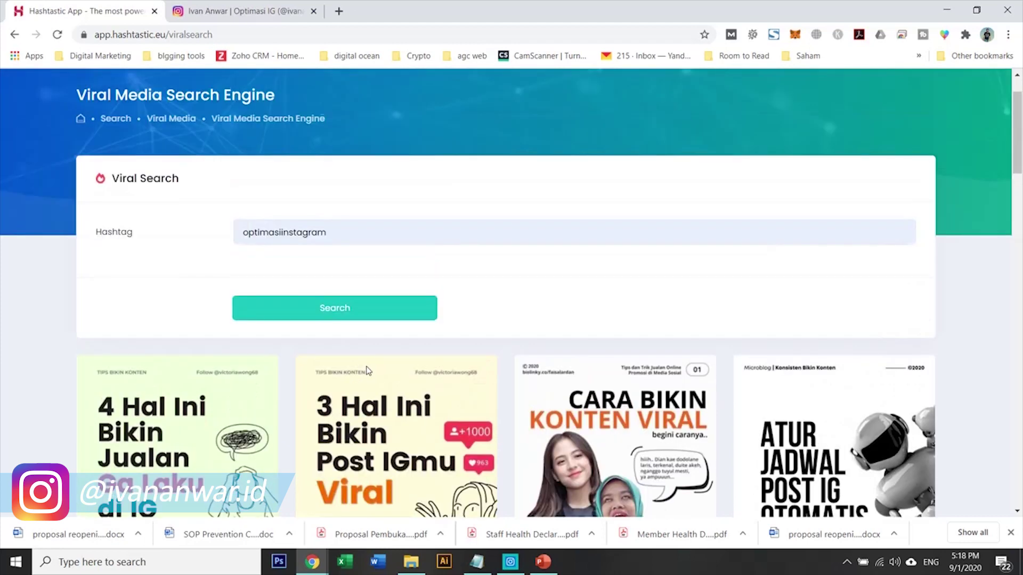
pyautogui.scroll(-5, 368, 366)
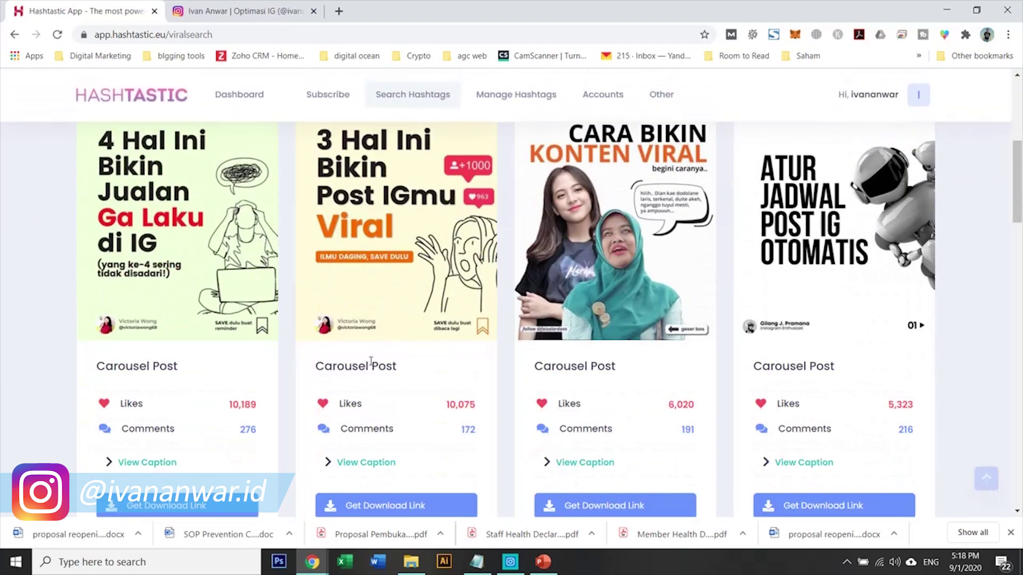
pyautogui.scroll(-1, 370, 362)
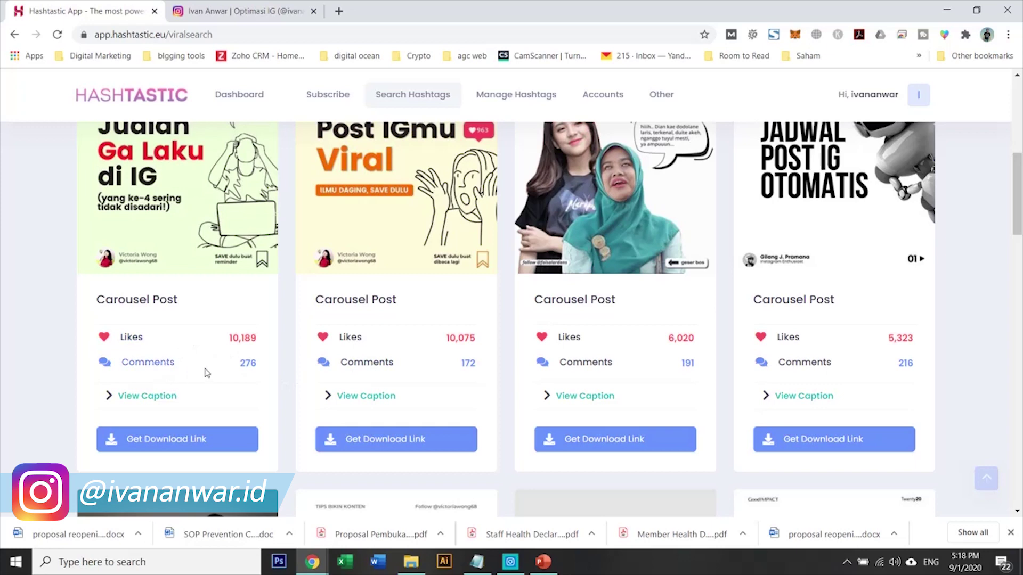
pyautogui.click(178, 396)
pyautogui.scroll(-5, 184, 389)
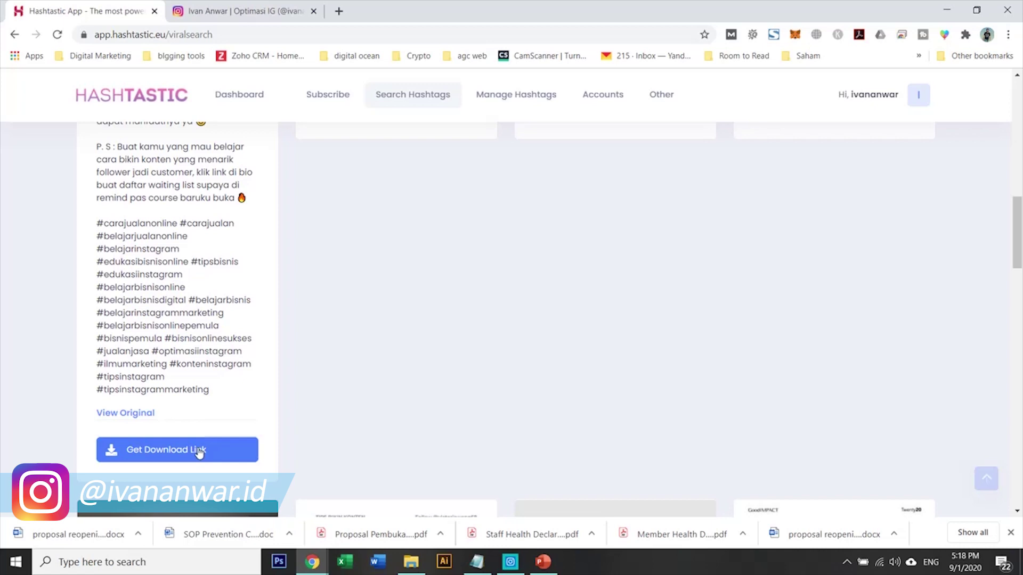
# Copy all the hashtags from the expanded caption of the first carousel post.
pyautogui.scroll(6, 197, 430)
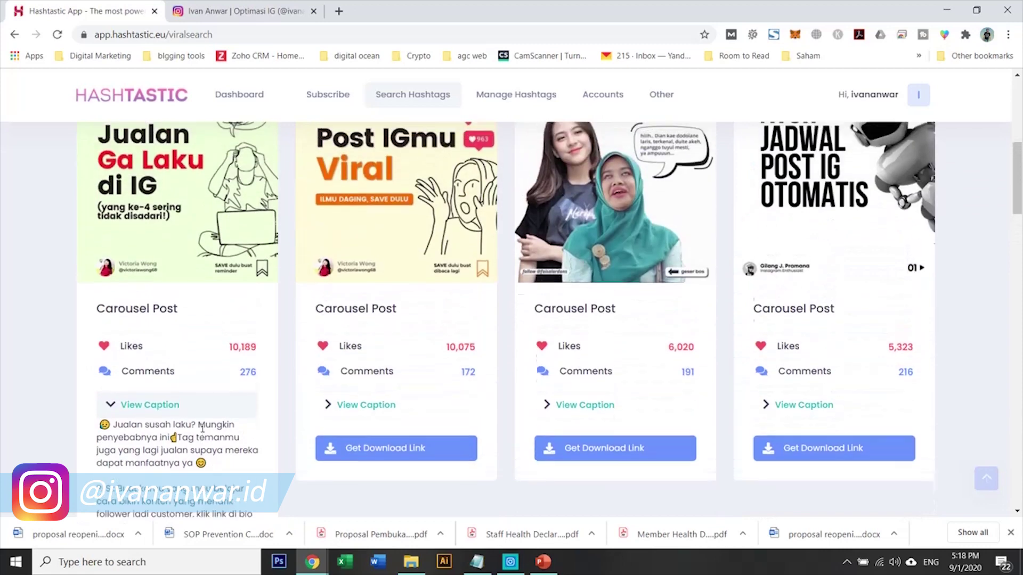
pyautogui.scroll(2, 202, 429)
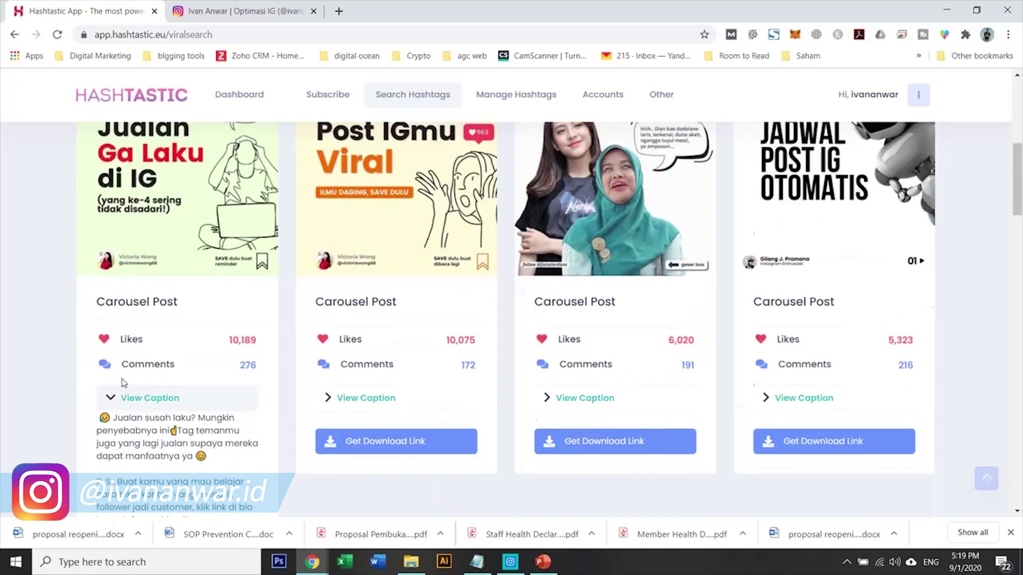
pyautogui.scroll(-5, 176, 319)
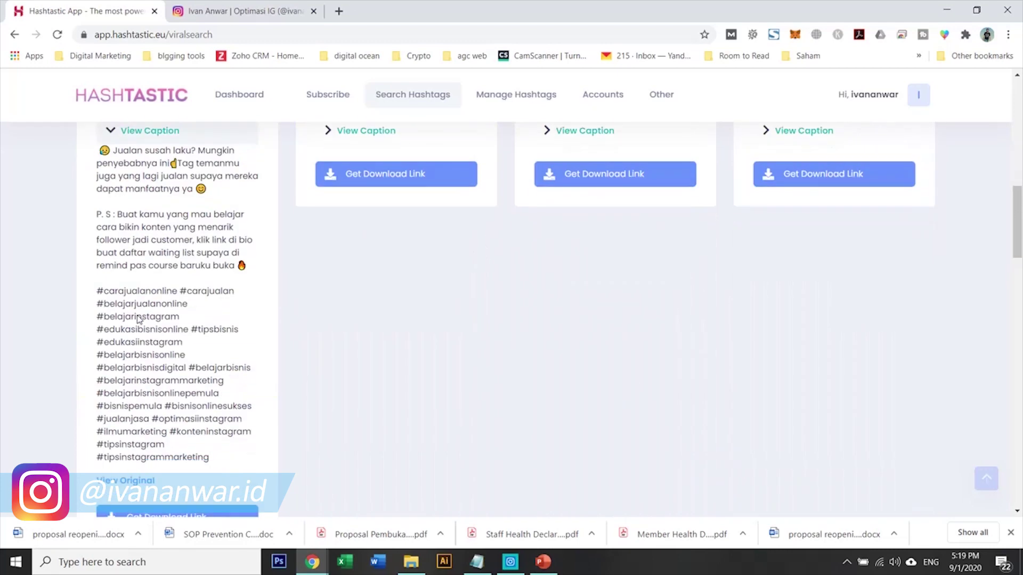
pyautogui.scroll(-8, 136, 314)
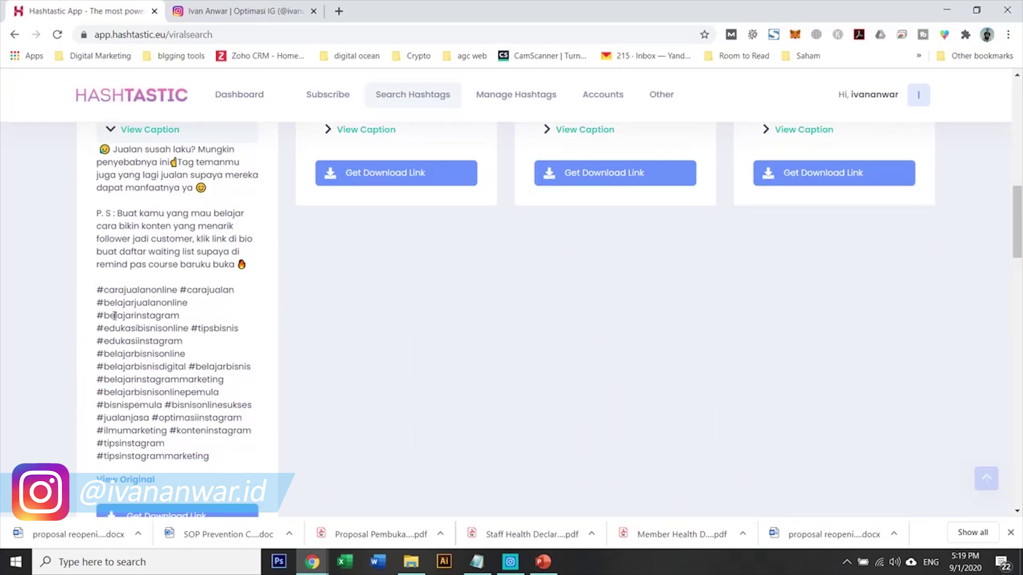
pyautogui.moveTo(98, 292); pyautogui.dragTo(267, 463)
pyautogui.hotkey('ctrl', 'c')
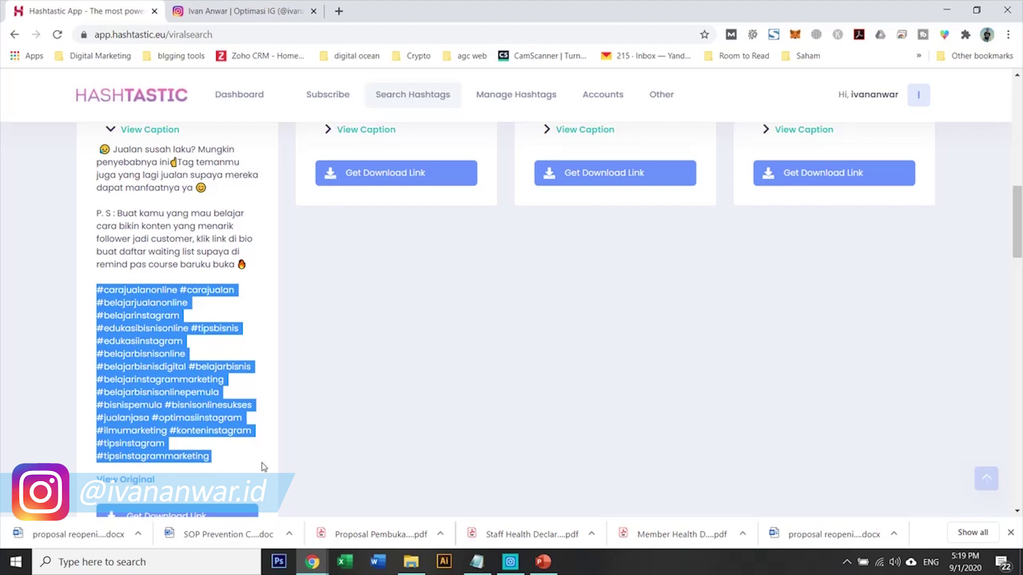
# Open Bulk Search and paste the copied caption hashtags as the hashtags to query.
pyautogui.scroll(15, 265, 465)
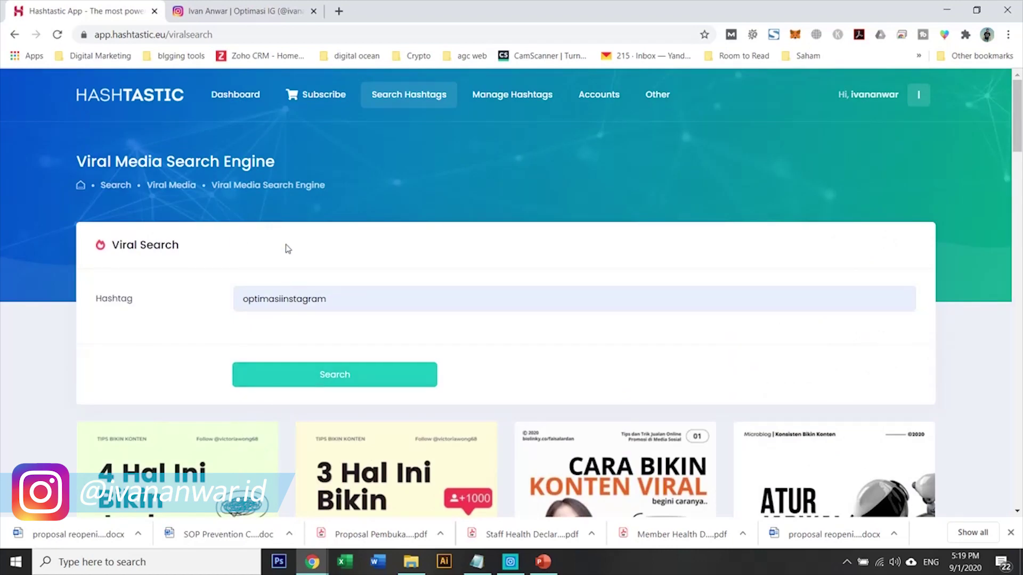
pyautogui.click(408, 100)
pyautogui.click(412, 176)
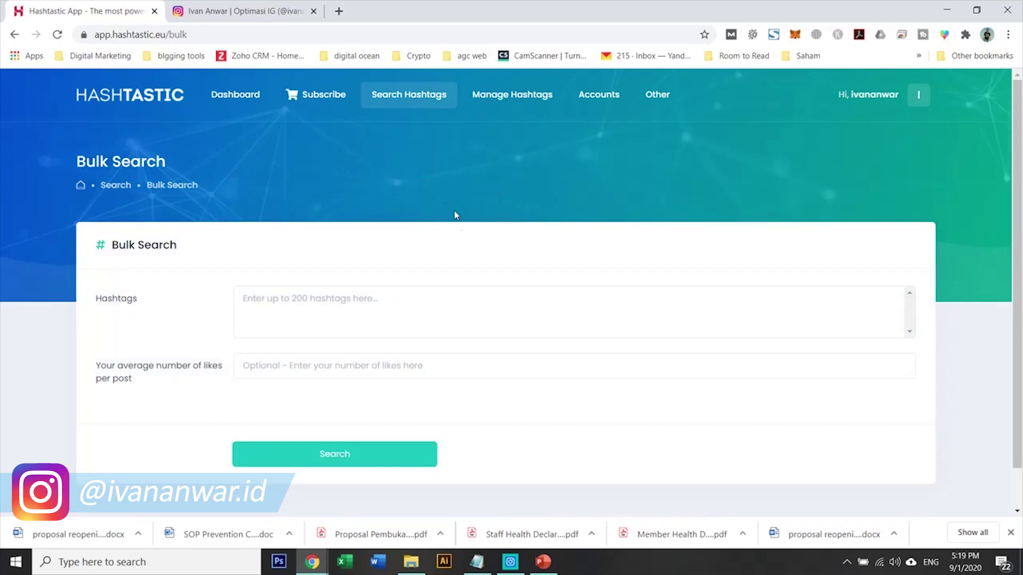
pyautogui.click(454, 292)
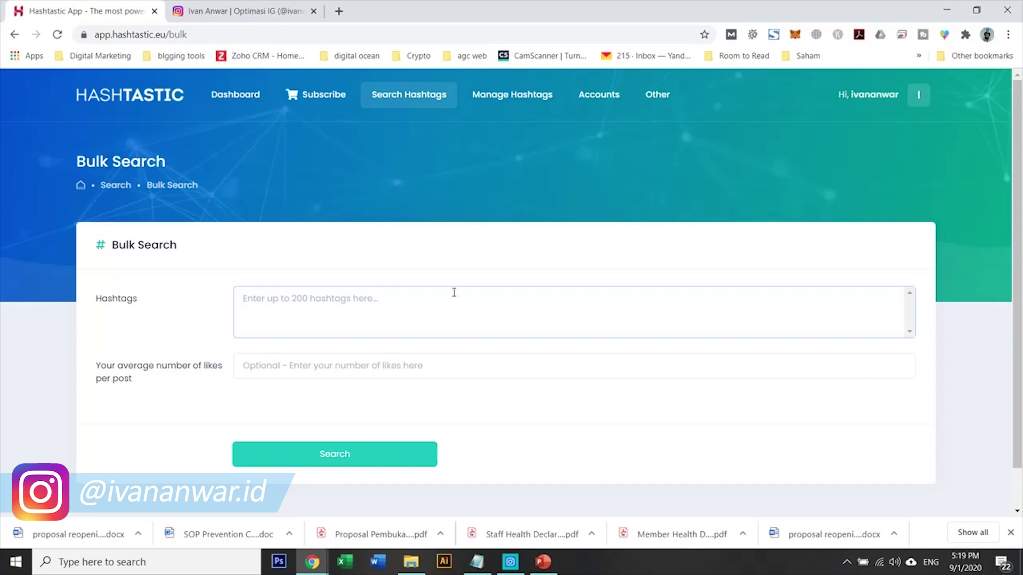
pyautogui.hotkey('ctrl', 'v')
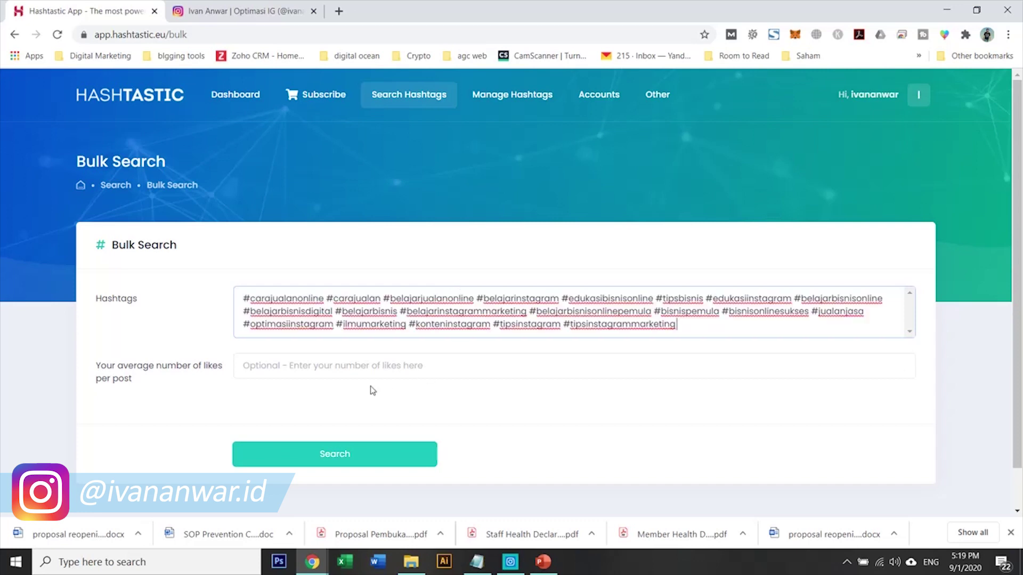
# Set the average number of likes per post to 198 and run the bulk search.
pyautogui.click(367, 366)
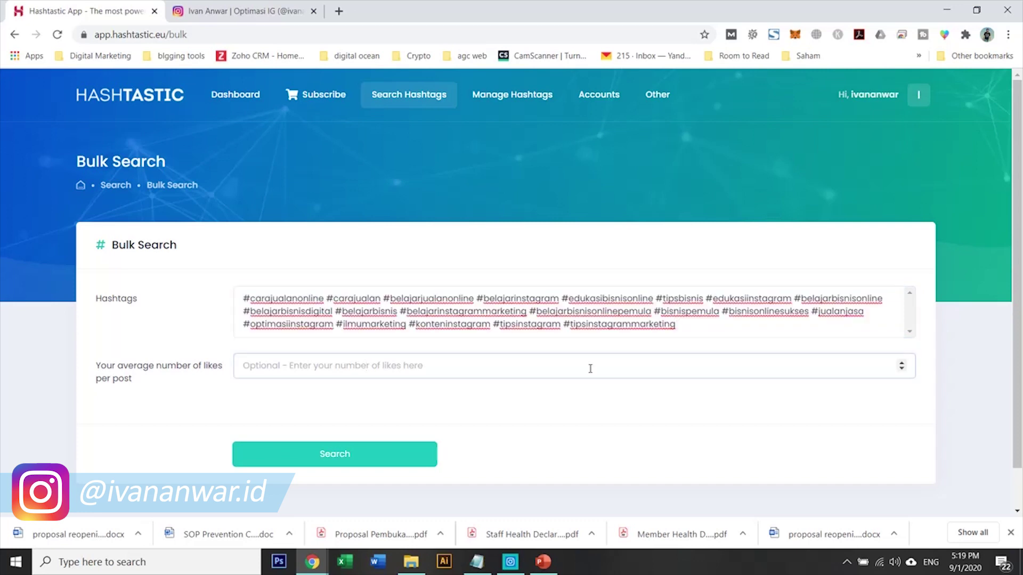
pyautogui.write('198')
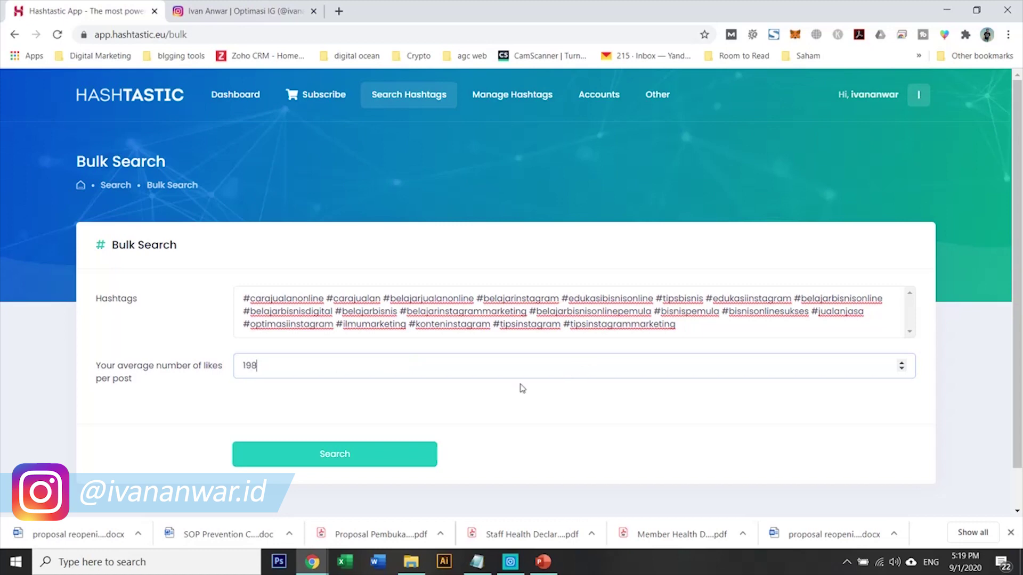
pyautogui.click(395, 456)
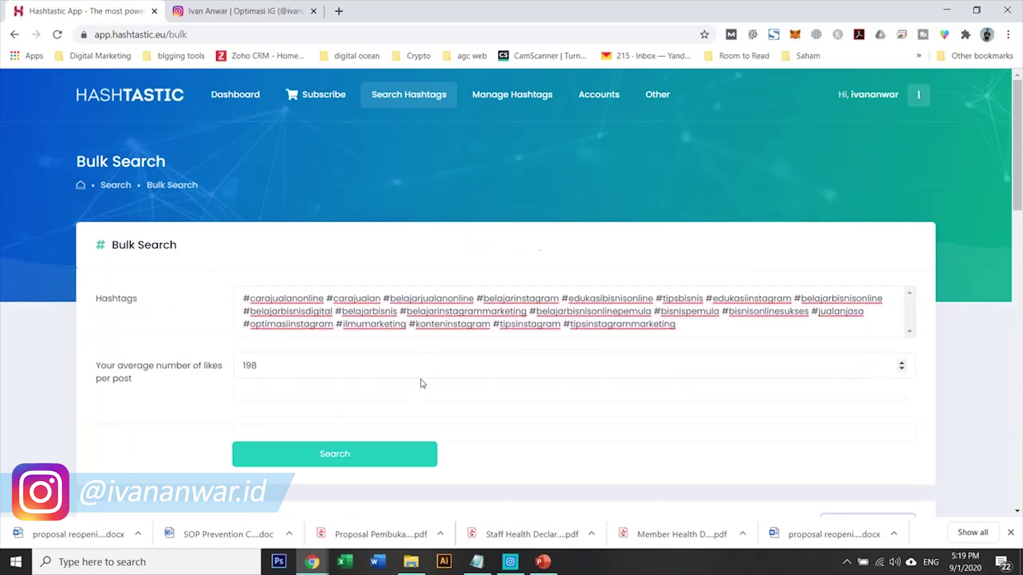
# Examine the bulk search results, comparing each hashtag's difficulty colour with the hard, average and easy legend.
pyautogui.scroll(-10, 422, 384)
pyautogui.scroll(-3, 428, 354)
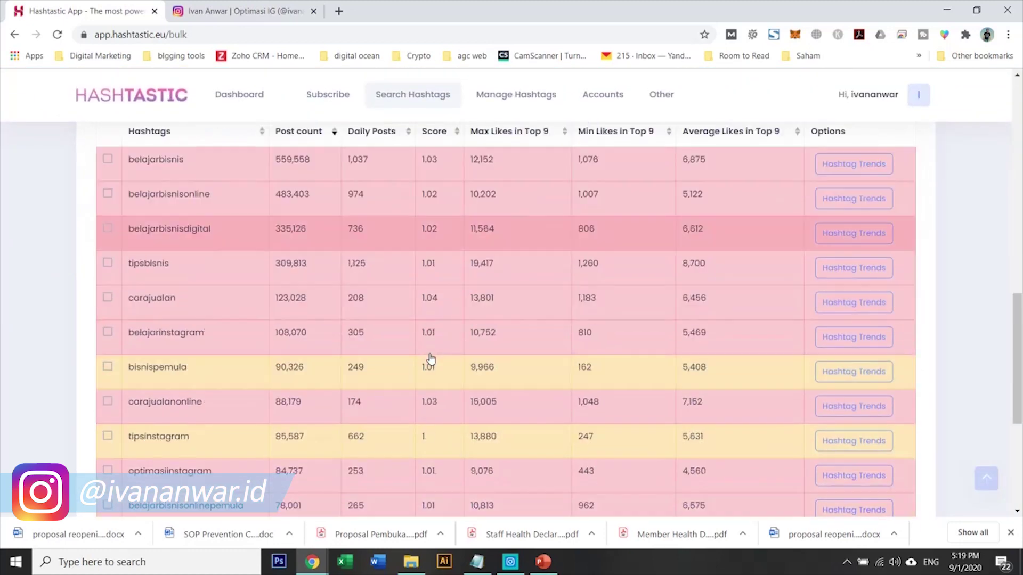
pyautogui.scroll(-3, 430, 360)
pyautogui.scroll(10, 432, 362)
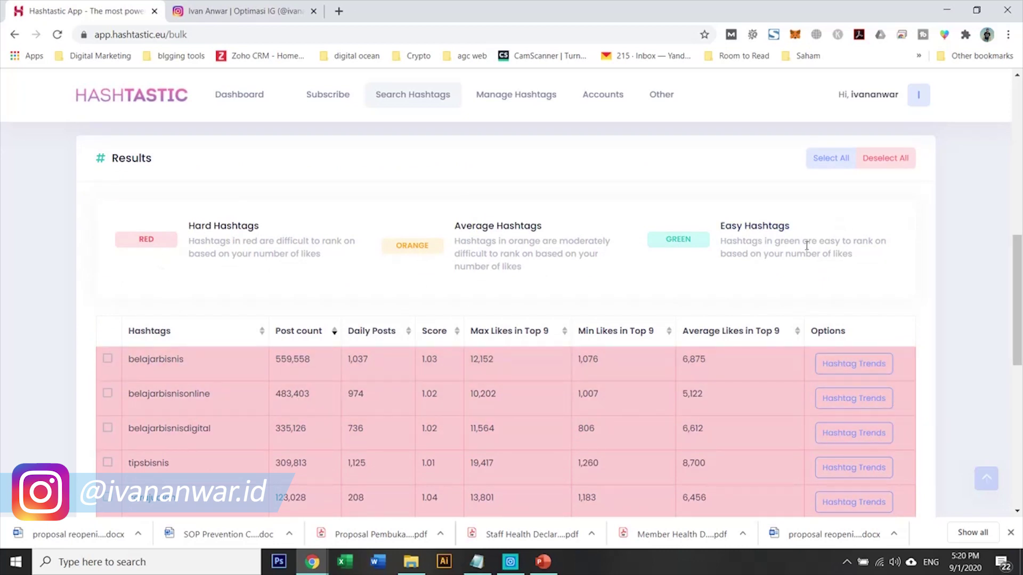
pyautogui.scroll(-3, 806, 245)
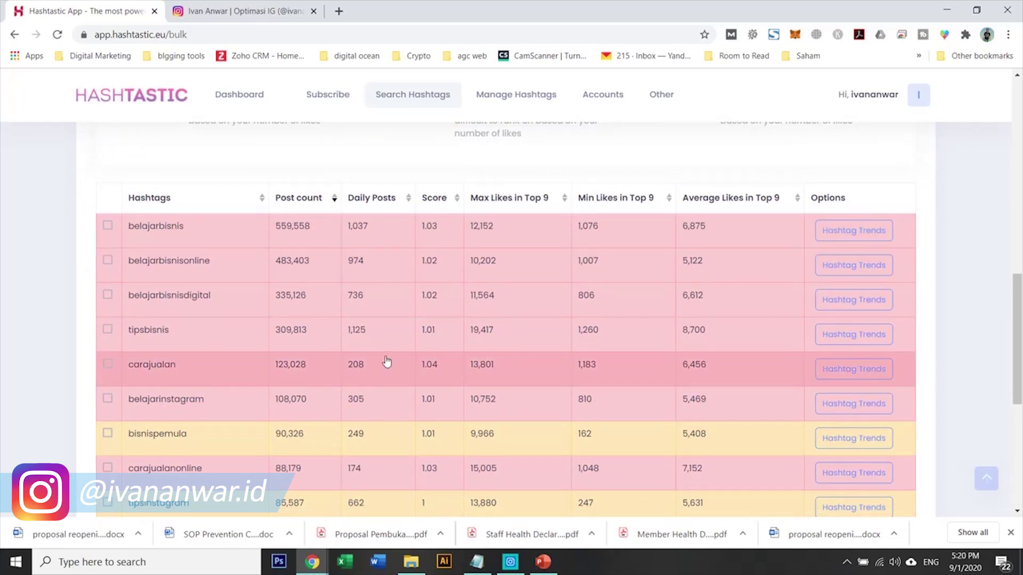
pyautogui.scroll(-1, 384, 368)
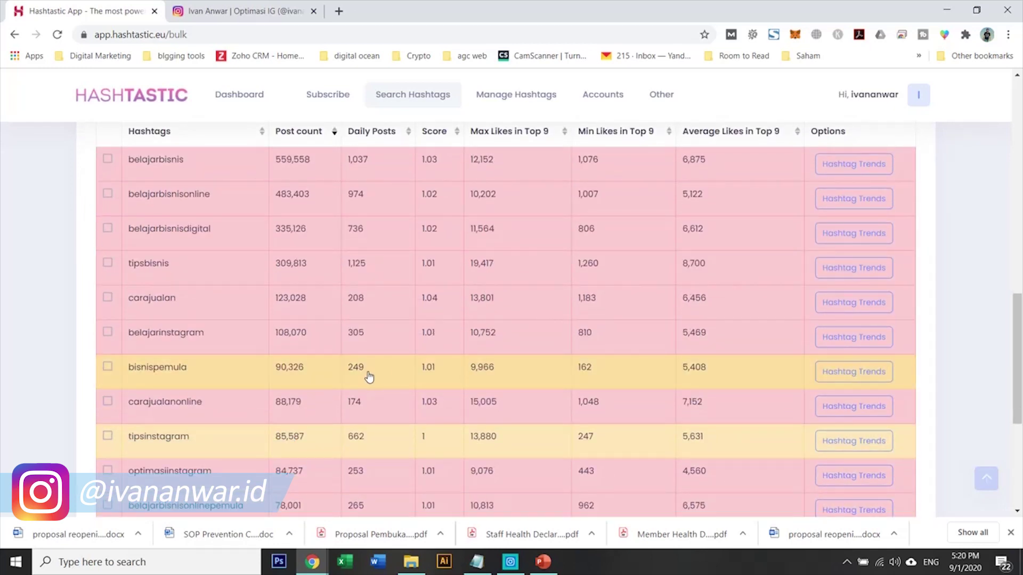
pyautogui.scroll(-3, 370, 378)
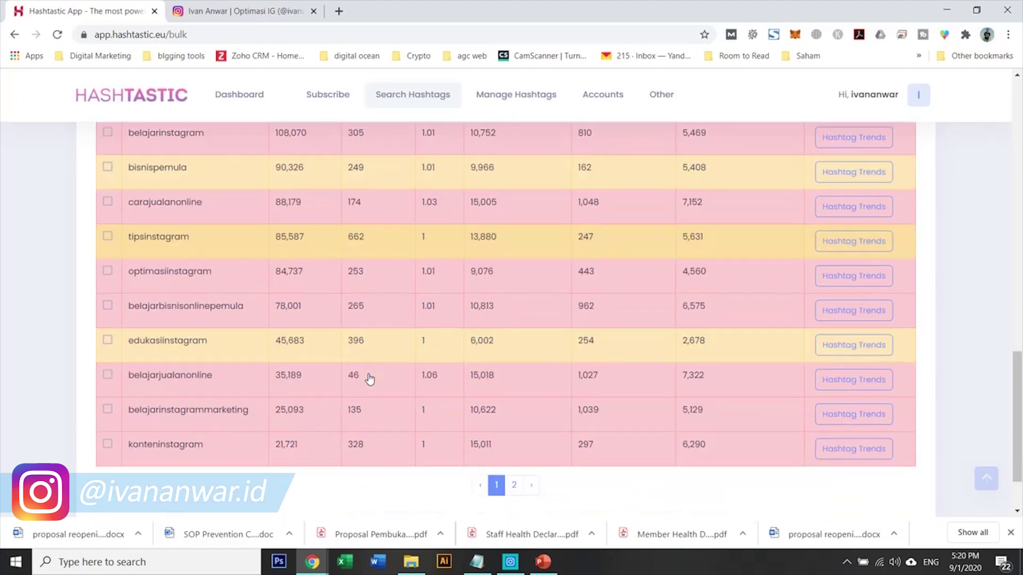
pyautogui.scroll(5, 367, 379)
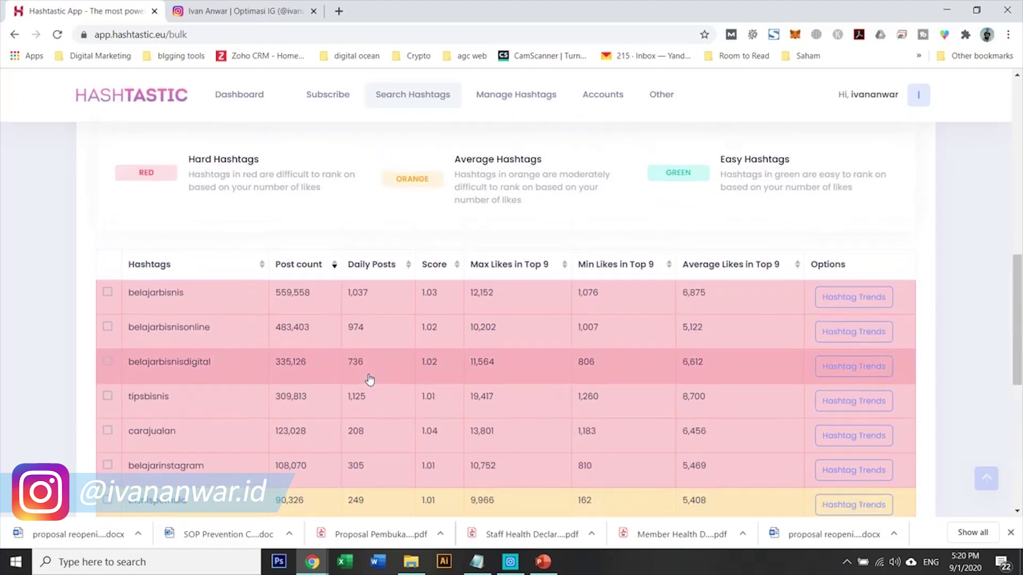
pyautogui.scroll(1, 371, 380)
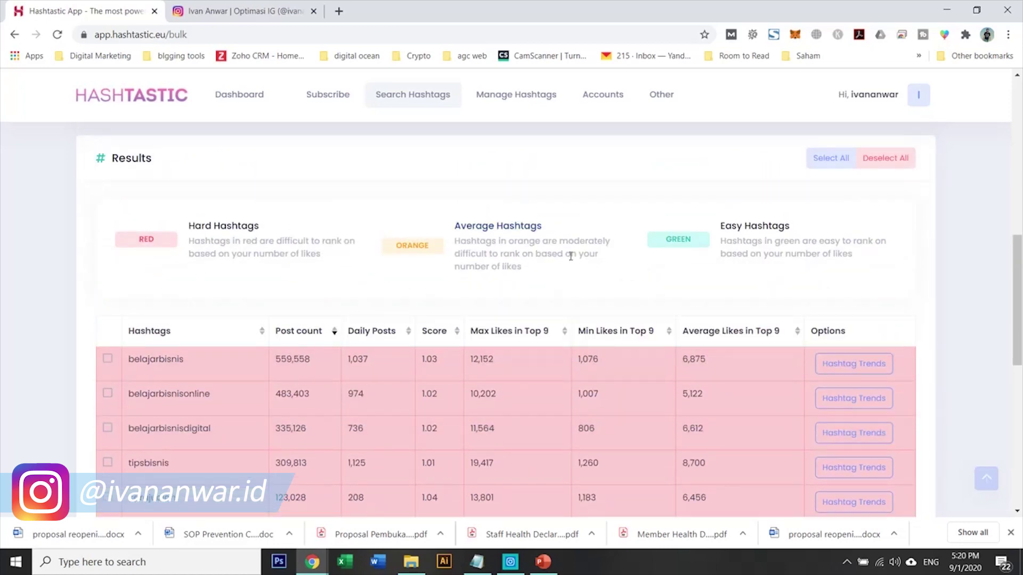
pyautogui.scroll(8, 569, 286)
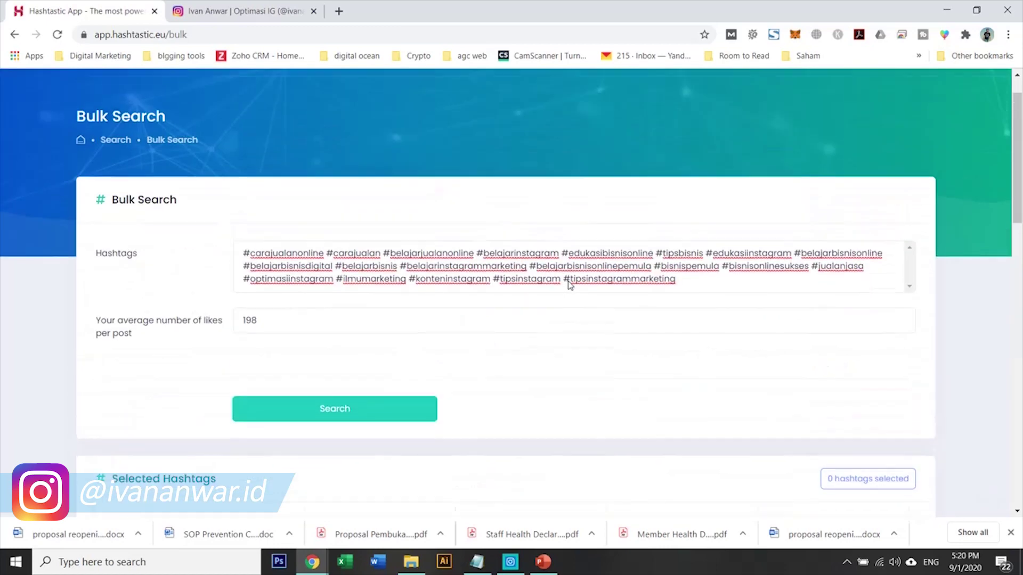
pyautogui.scroll(-4, 571, 288)
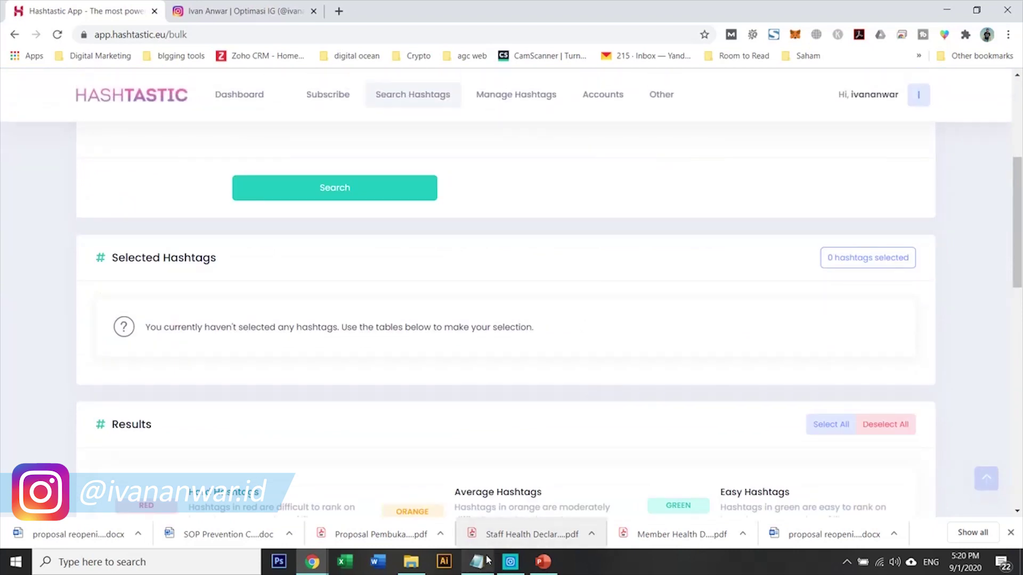
pyautogui.scroll(4, 665, 317)
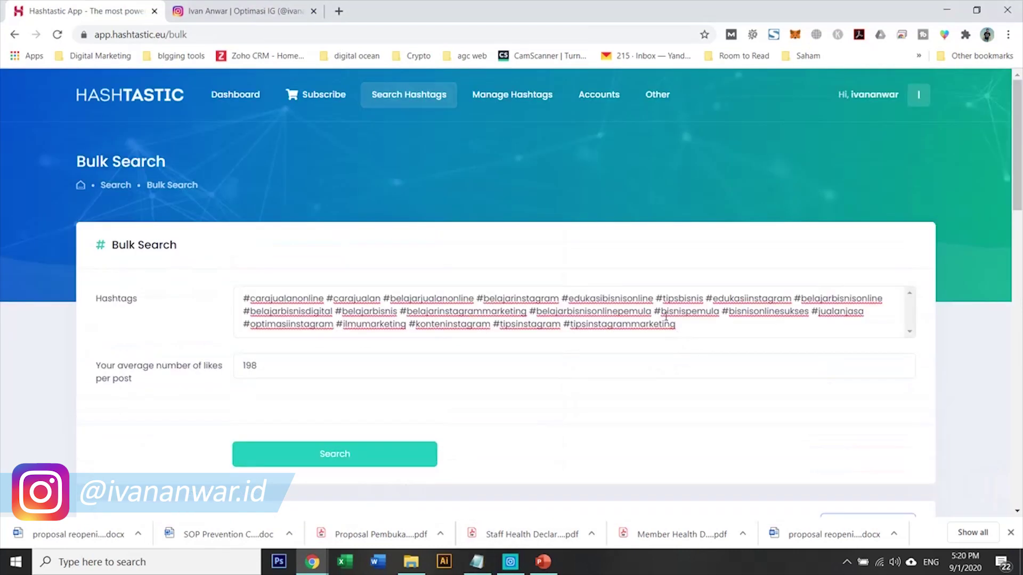
# Open the Account Scanner and scan the tracked personal account.
pyautogui.click(612, 97)
pyautogui.click(663, 217)
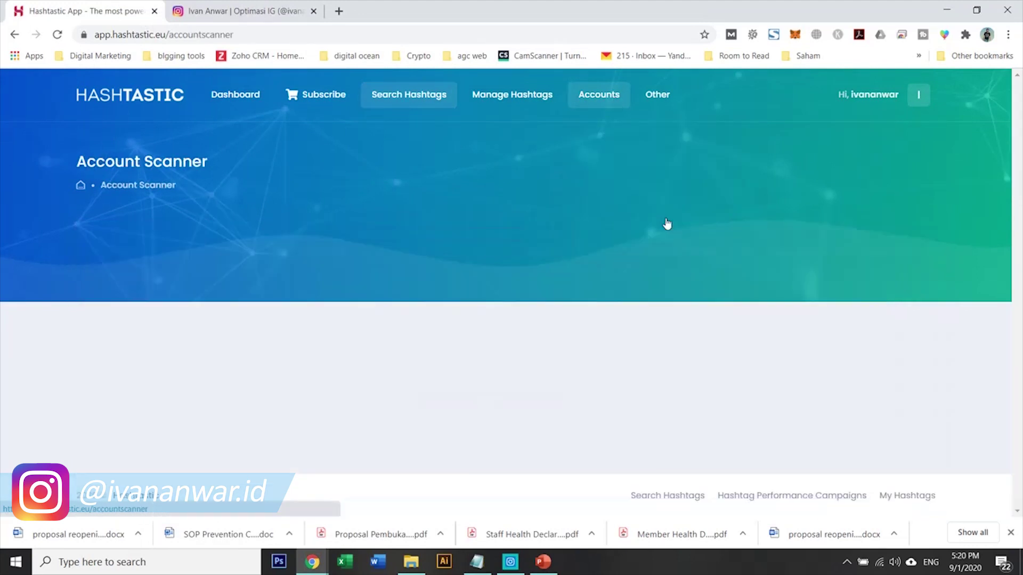
pyautogui.click(167, 347)
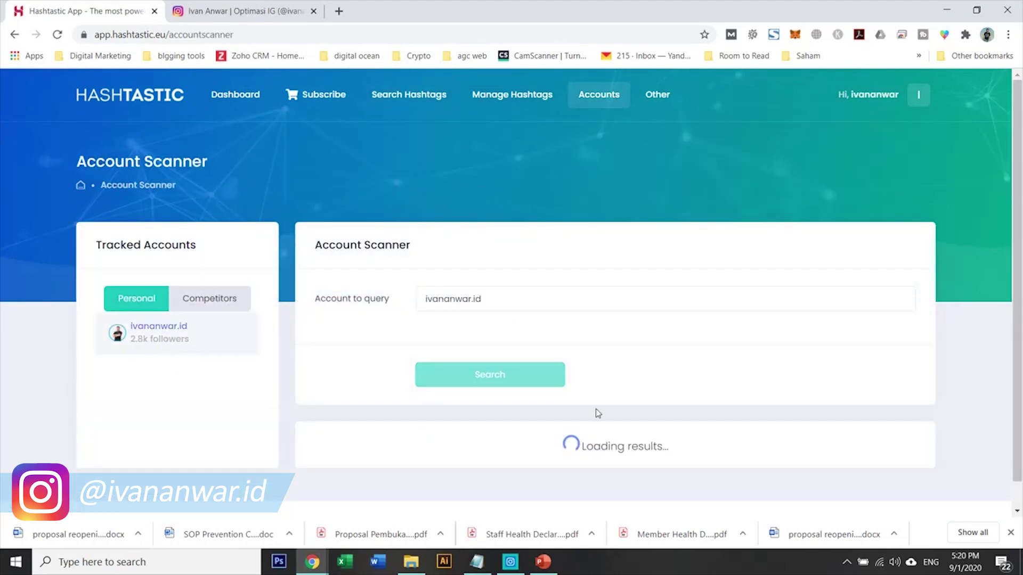
# Review the scanned account's profile statistics and the likes, comments and engagement of its latest posts.
pyautogui.scroll(-5, 694, 387)
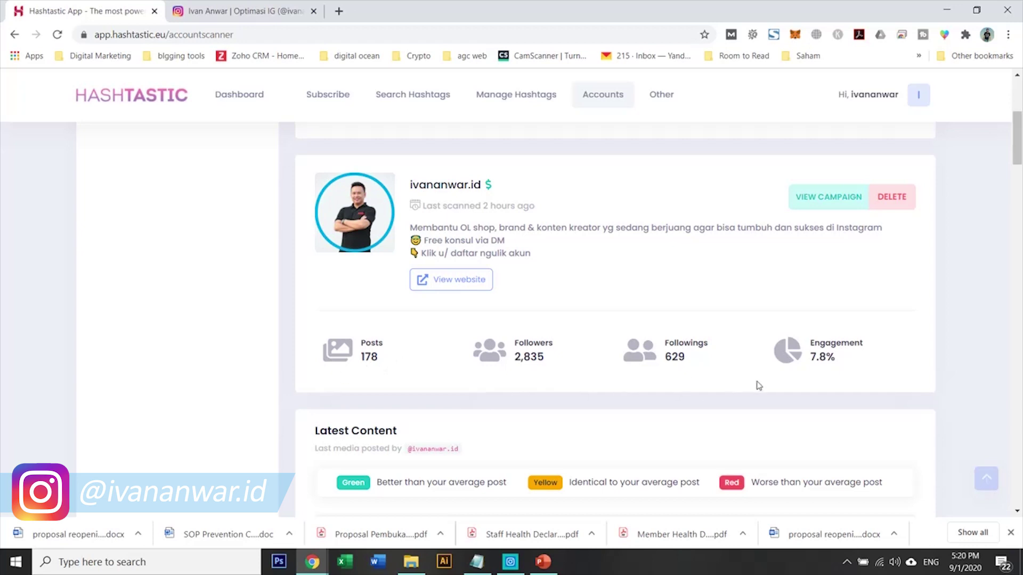
pyautogui.scroll(-5, 760, 385)
pyautogui.scroll(2, 760, 385)
pyautogui.scroll(-3, 760, 385)
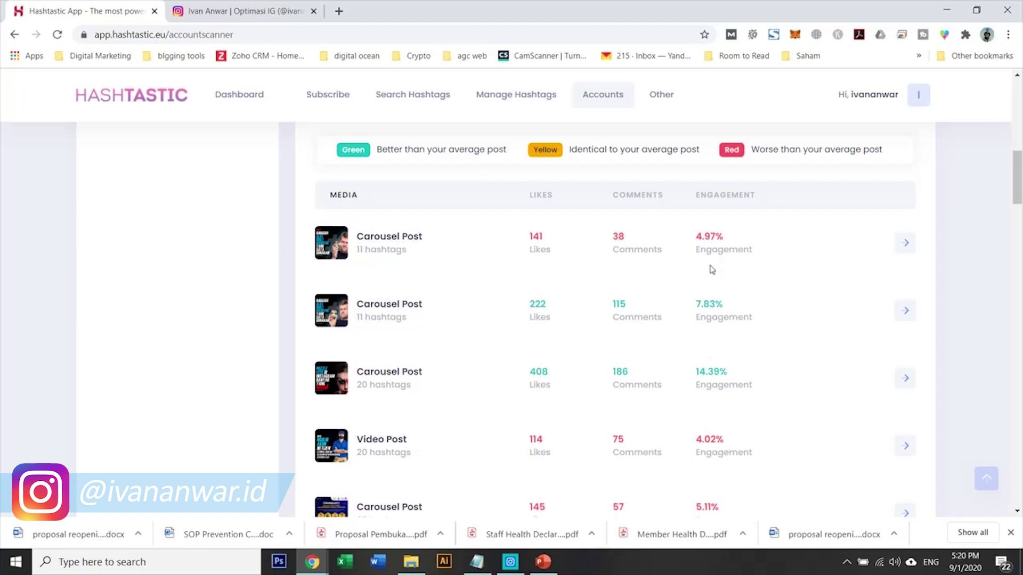
pyautogui.scroll(-8, 711, 283)
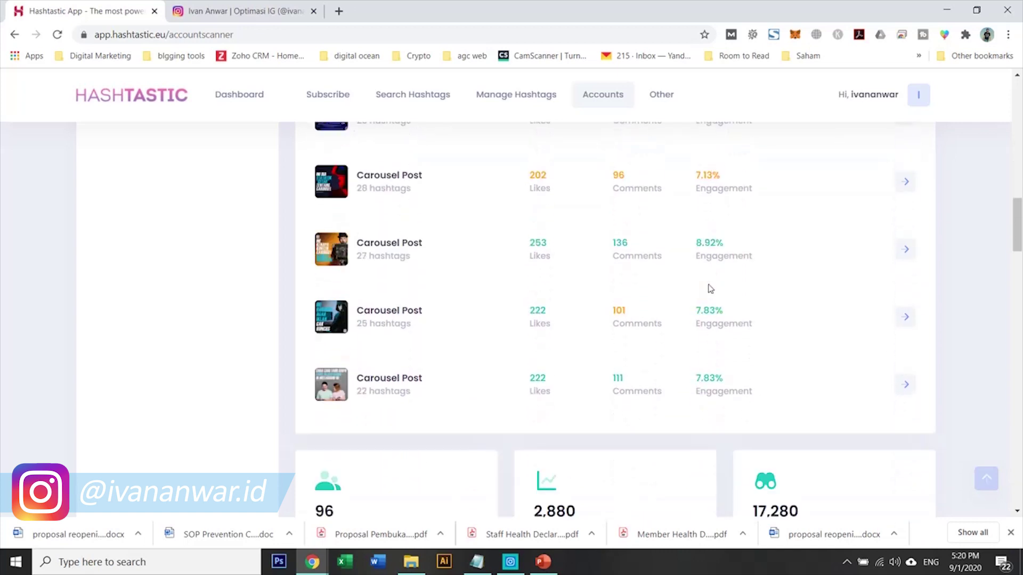
pyautogui.scroll(8, 710, 288)
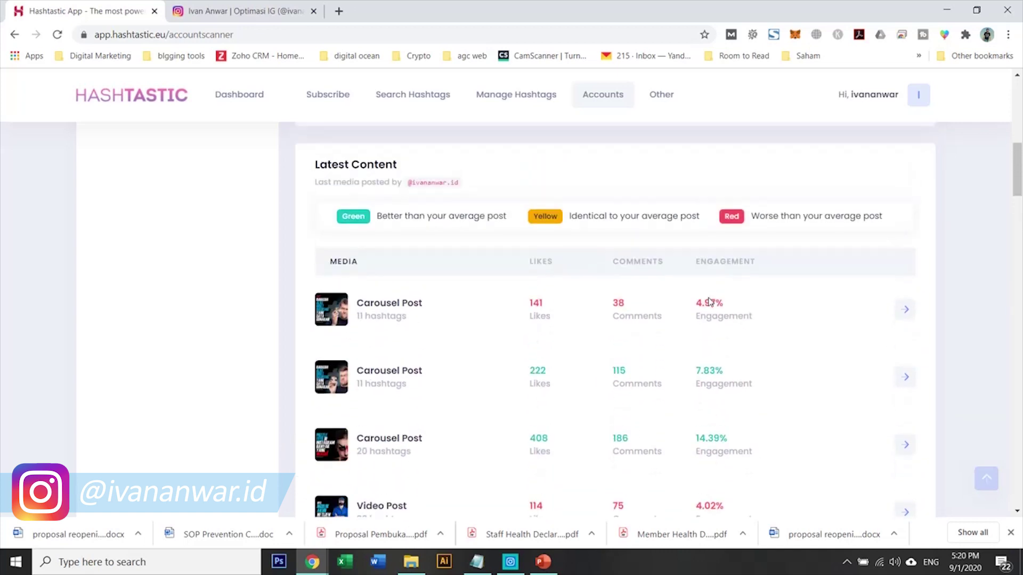
pyautogui.scroll(-1, 712, 304)
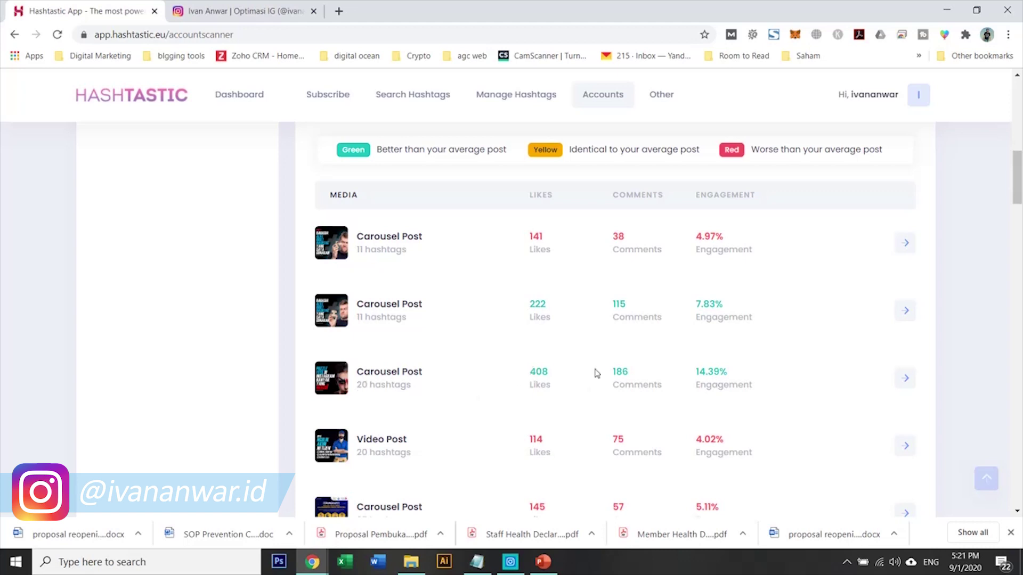
# Open the details of the third latest post, check its hashtags, content and available actions, and close them.
pyautogui.click(905, 379)
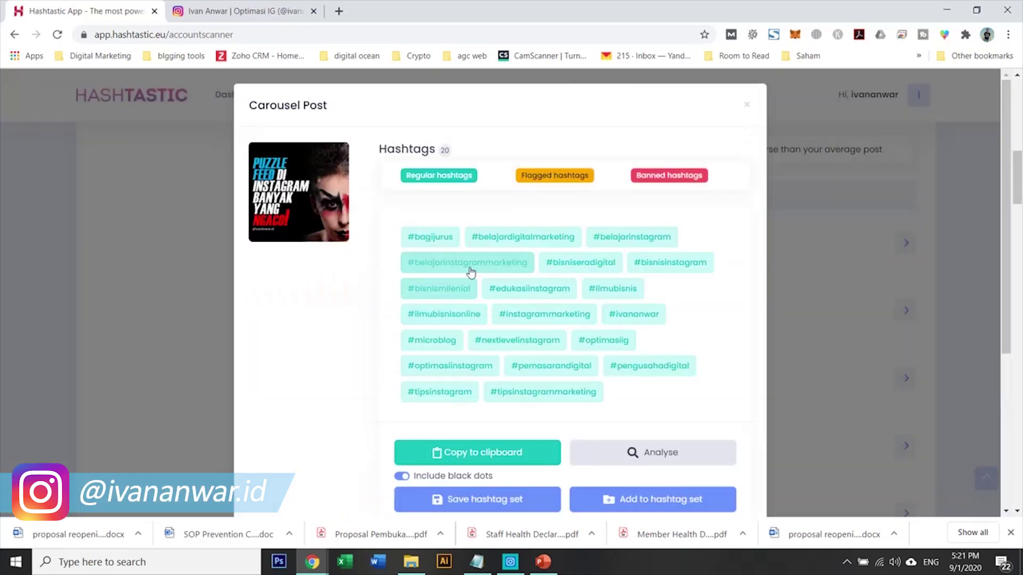
pyautogui.scroll(-5, 472, 270)
pyautogui.scroll(3, 527, 272)
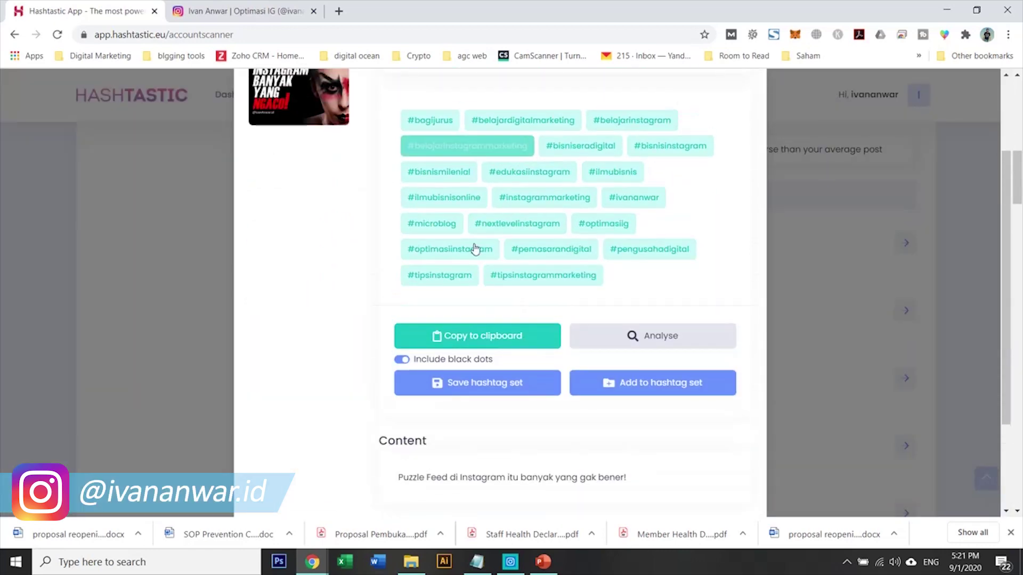
pyautogui.scroll(2, 586, 293)
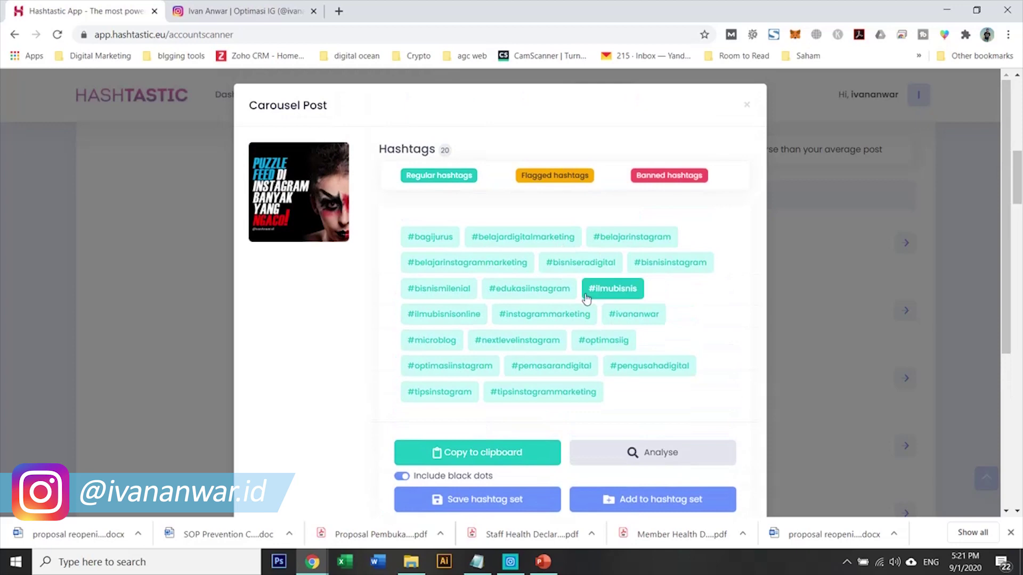
pyautogui.scroll(-4, 587, 288)
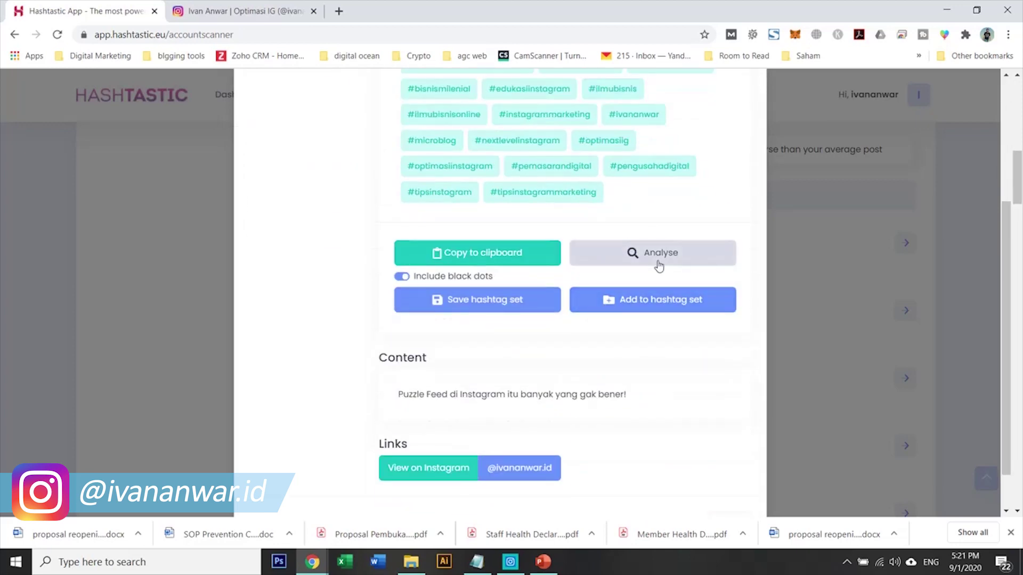
pyautogui.click(812, 204)
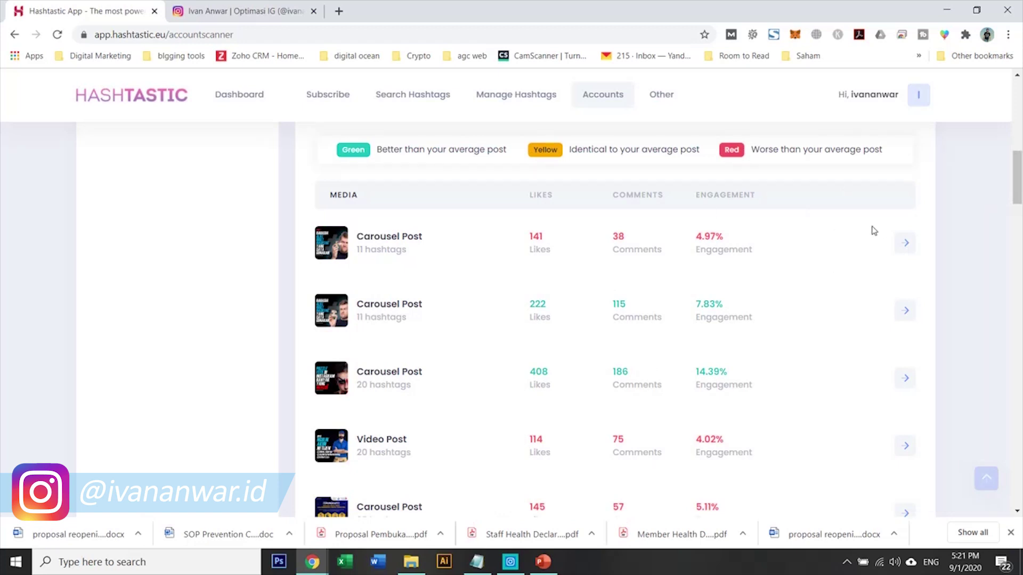
# Check the account's growth forecast and its average likes and comments per post.
pyautogui.scroll(-7, 852, 250)
pyautogui.scroll(-4, 852, 250)
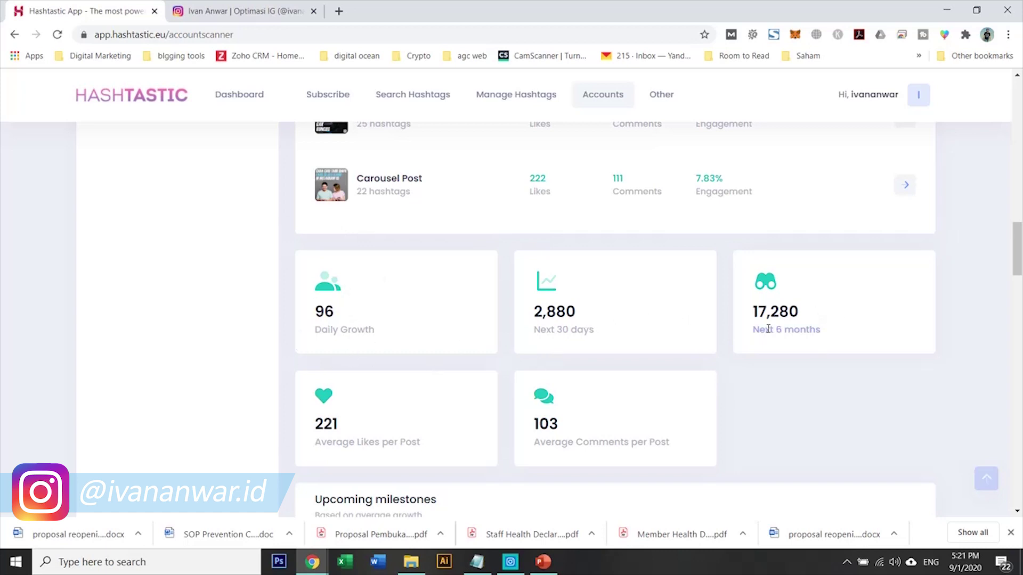
# Examine the scanned personal account's upcoming milestones, follower chart, 14-day growth chart and 30-day growth table.
pyautogui.scroll(-2, 762, 328)
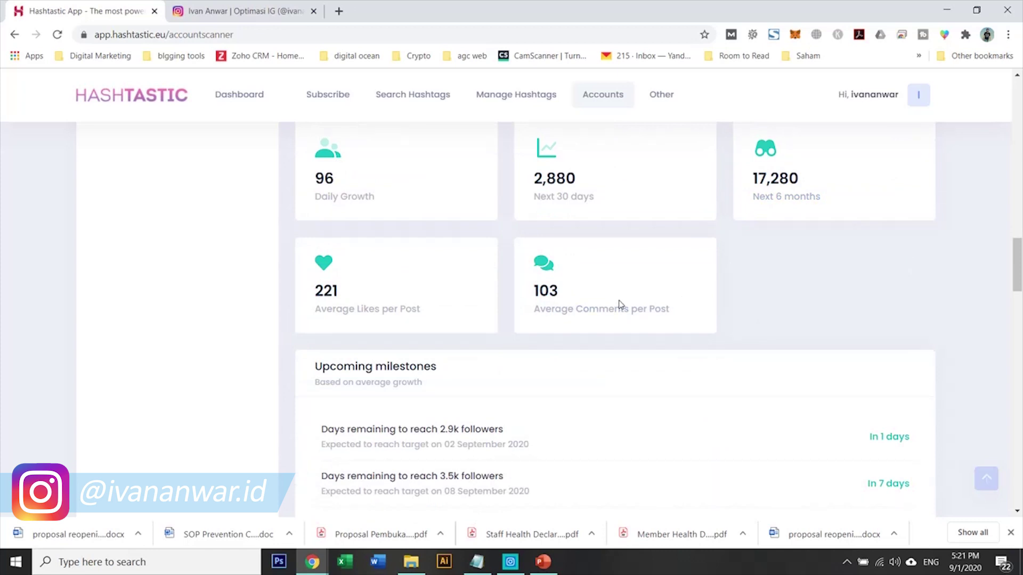
pyautogui.scroll(-10, 618, 303)
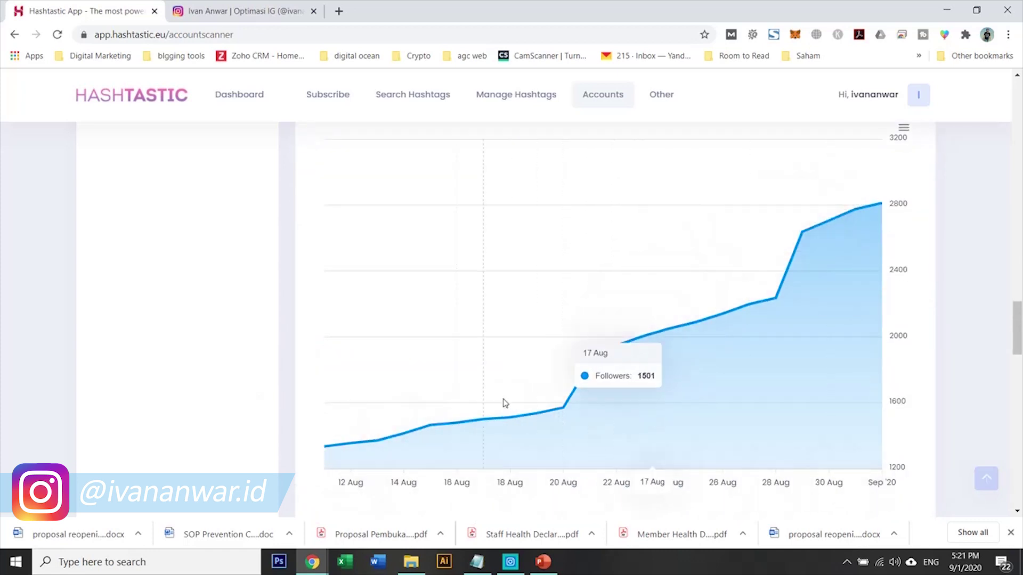
pyautogui.scroll(-10, 696, 346)
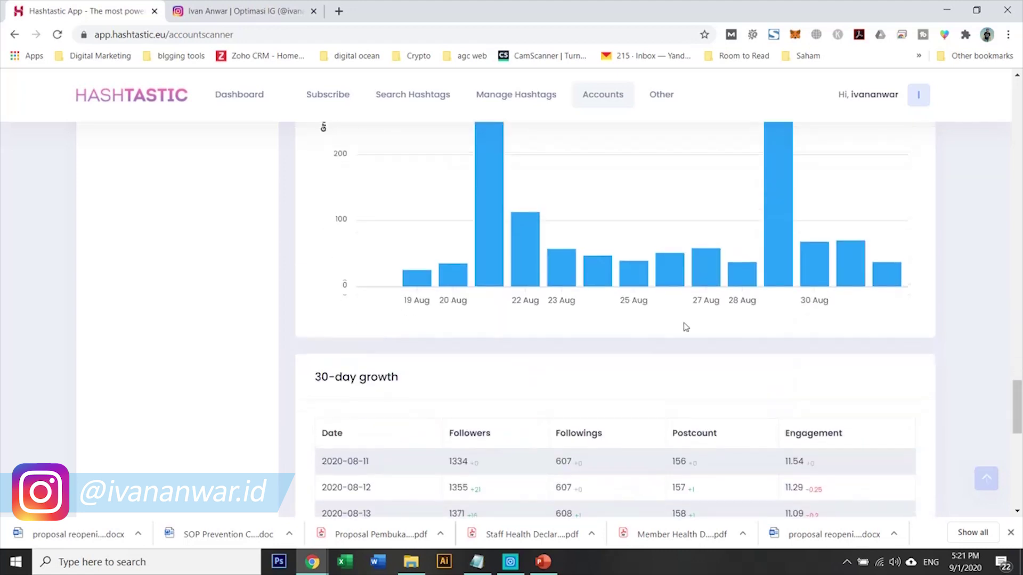
pyautogui.scroll(2, 639, 331)
pyautogui.moveTo(781, 359)
pyautogui.scroll(2, 782, 360)
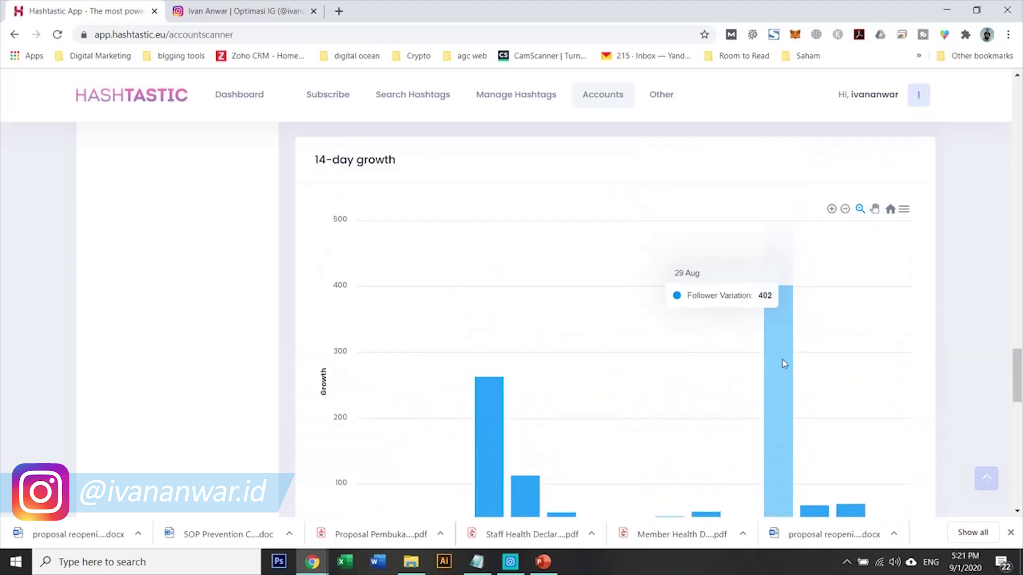
pyautogui.scroll(-10, 773, 367)
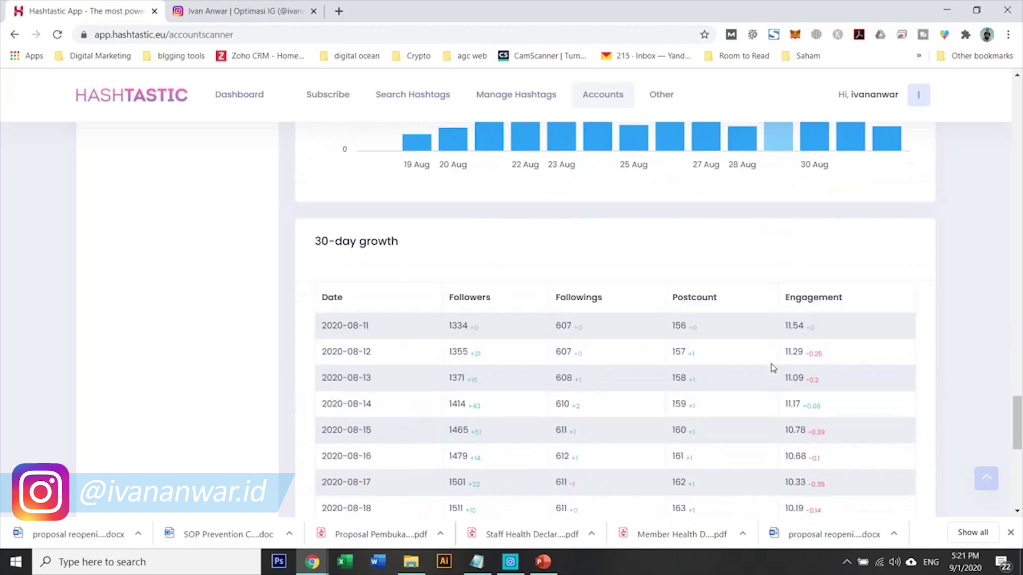
pyautogui.scroll(2, 773, 368)
pyautogui.scroll(1, 772, 368)
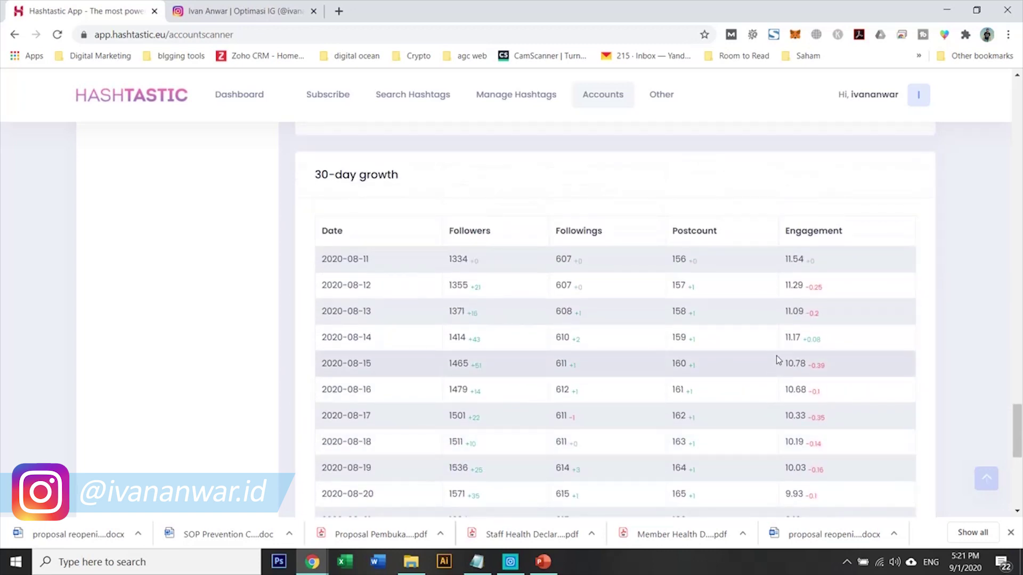
# Switch the tracked accounts to competitors and scan the first competitor account.
pyautogui.scroll(7, 780, 366)
pyautogui.scroll(15, 781, 368)
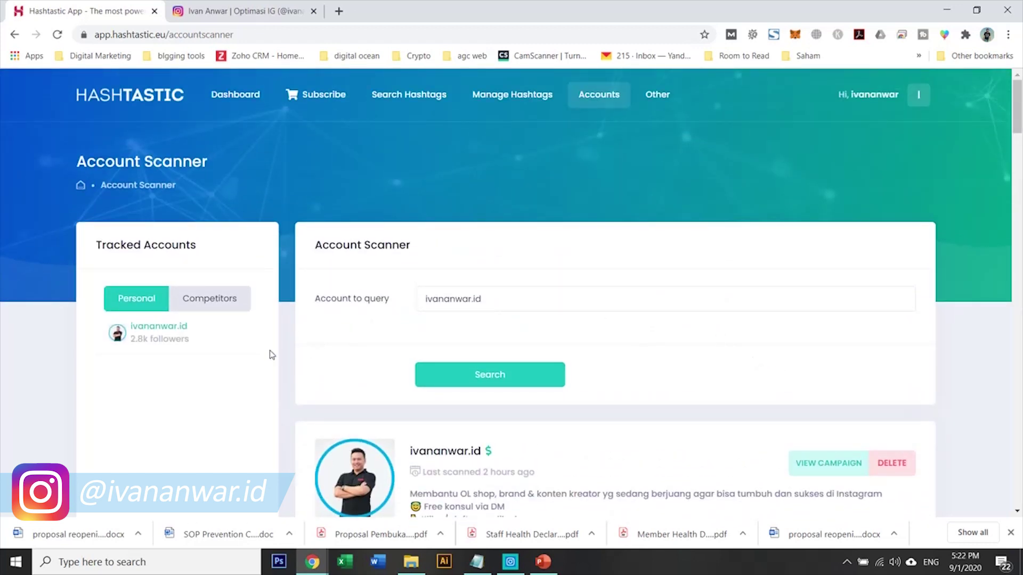
pyautogui.click(240, 302)
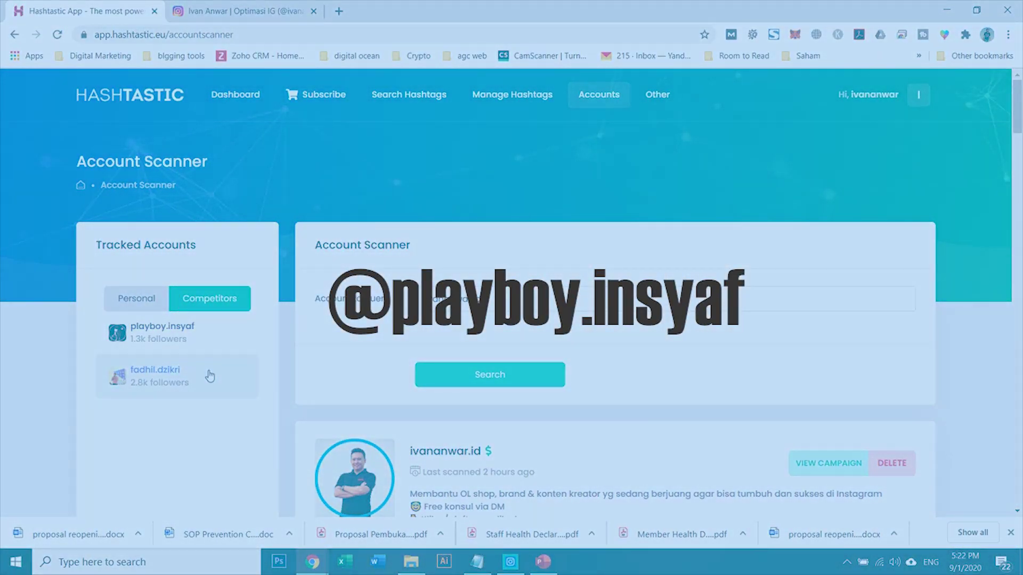
pyautogui.click(211, 349)
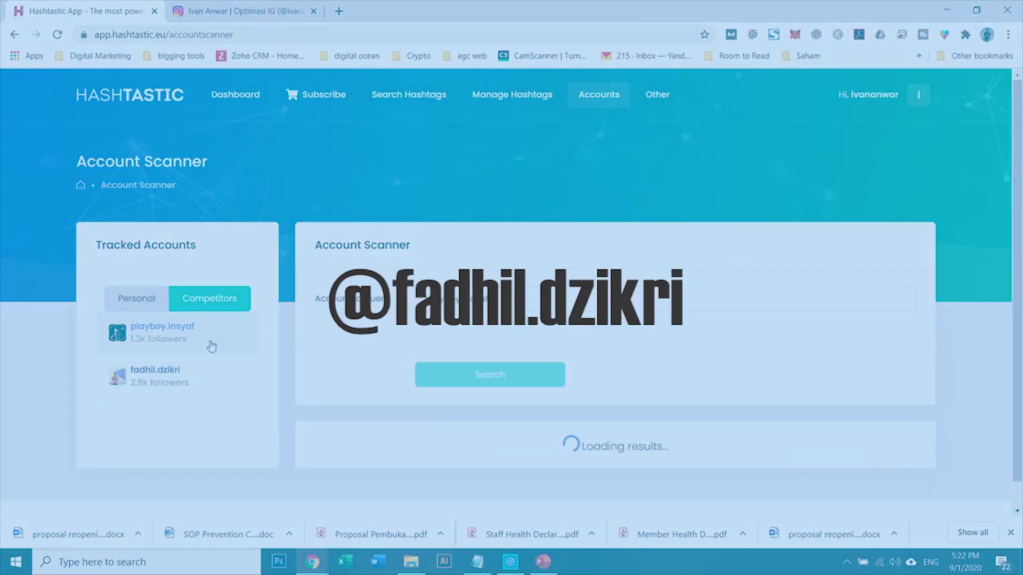
# Review the first competitor's profile statistics and the likes, comments and engagement of its latest posts.
pyautogui.scroll(-1, 526, 349)
pyautogui.scroll(-4, 526, 351)
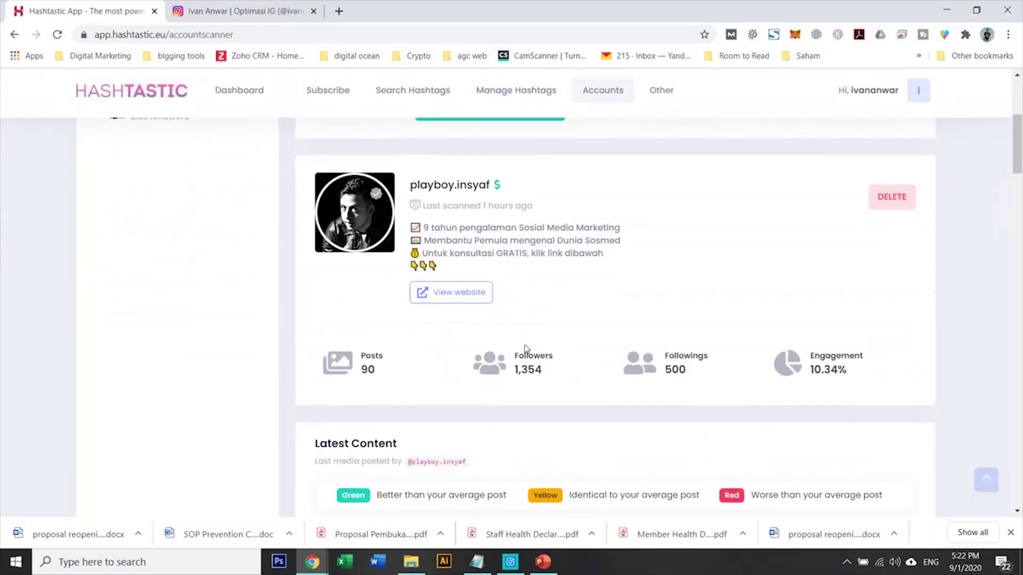
pyautogui.scroll(1, 524, 336)
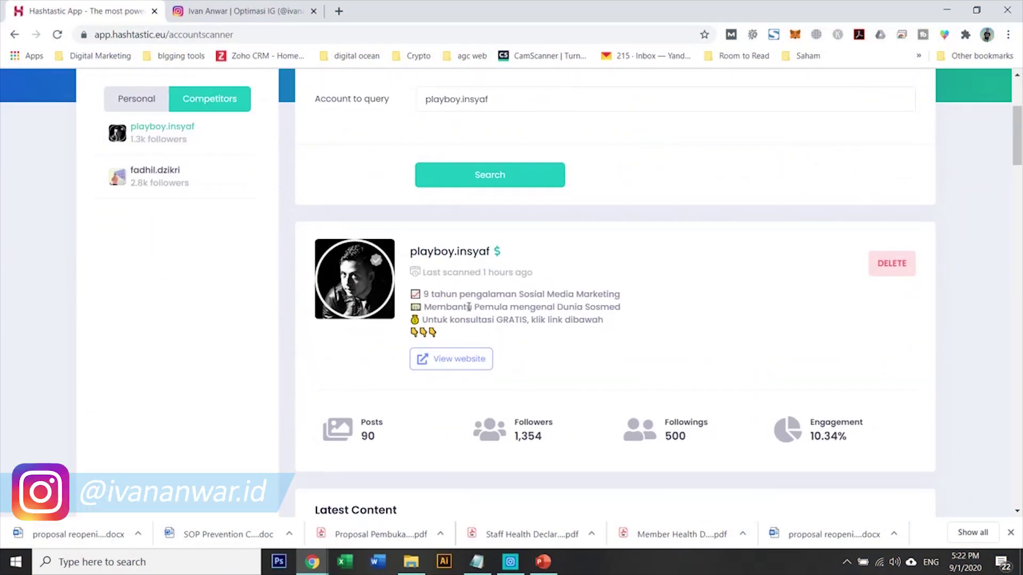
pyautogui.scroll(-6, 482, 294)
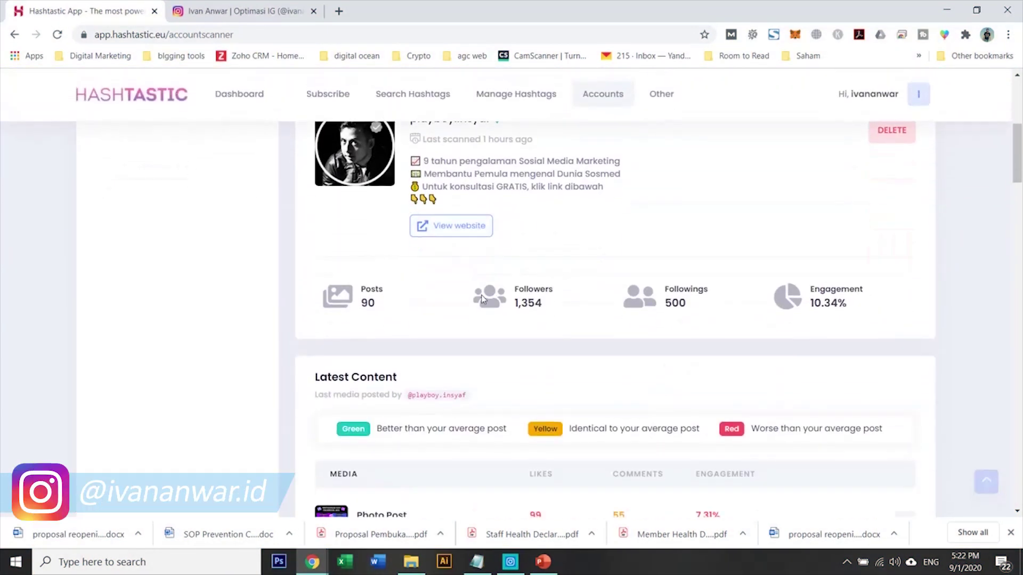
pyautogui.scroll(-2, 490, 307)
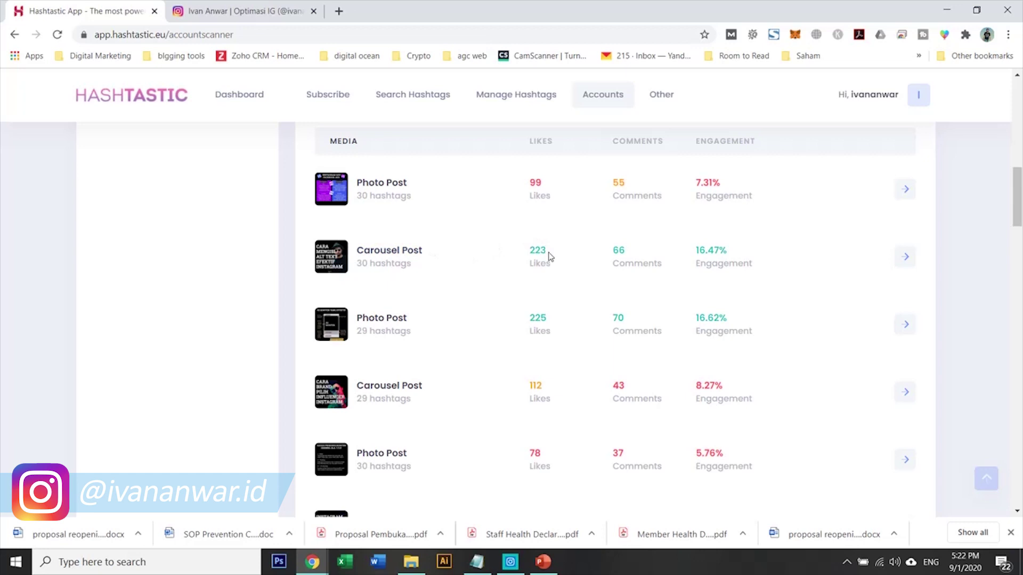
# Analyse the hashtags of the competitor's second latest post in Bulk Search with an average of 200 likes per post.
pyautogui.click(896, 262)
pyautogui.scroll(-3, 682, 320)
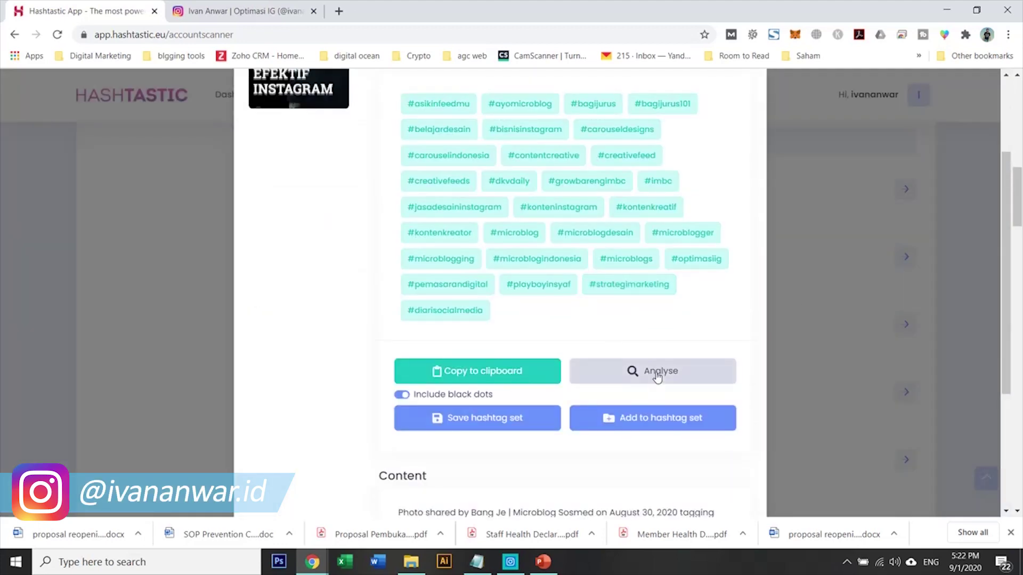
pyautogui.click(657, 377)
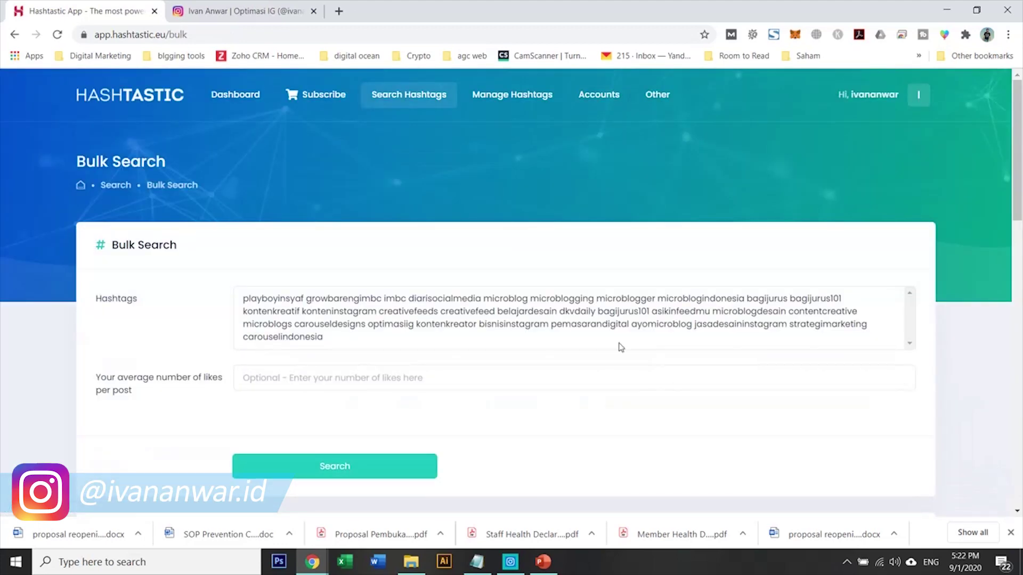
pyautogui.click(399, 376)
pyautogui.write('200')
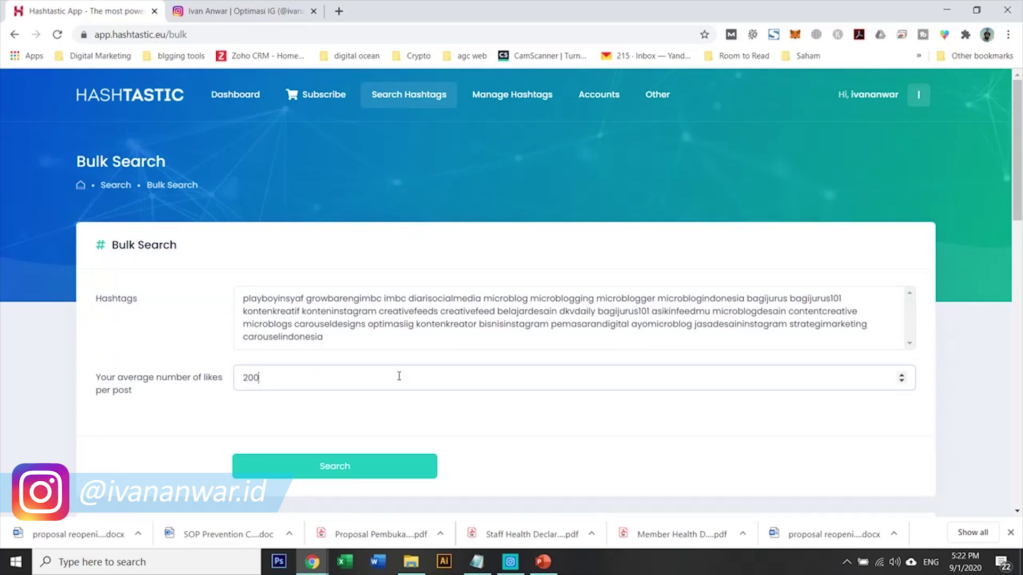
pyautogui.click(392, 468)
# Check the colour-coded ranking difficulty, post counts and top 9 likes of the competitor's hashtags.
pyautogui.scroll(-10, 426, 349)
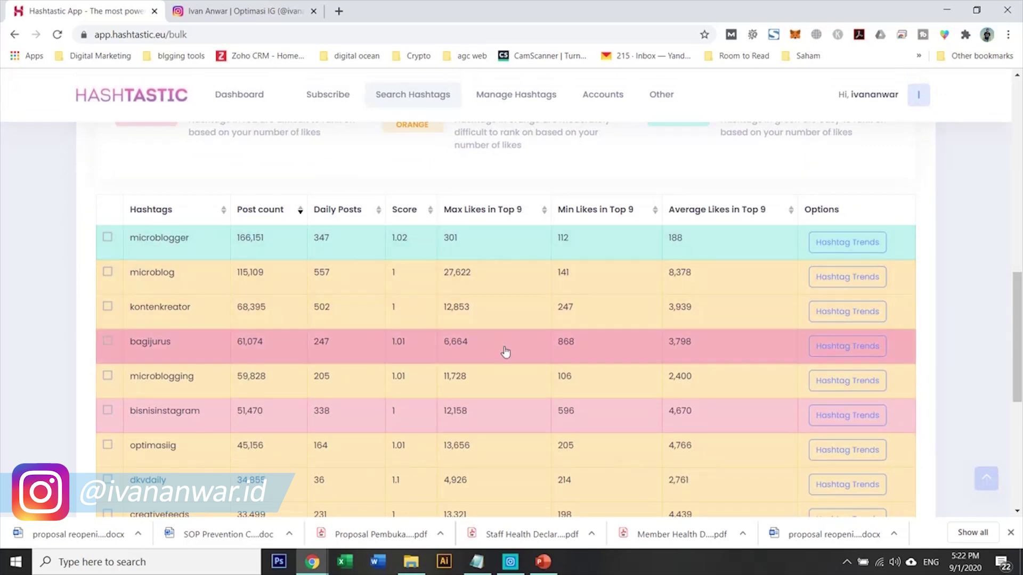
pyautogui.scroll(-3, 497, 396)
pyautogui.scroll(-3, 495, 394)
# Return to the Account Scanner and scan the second tracked competitor account.
pyautogui.scroll(20, 498, 399)
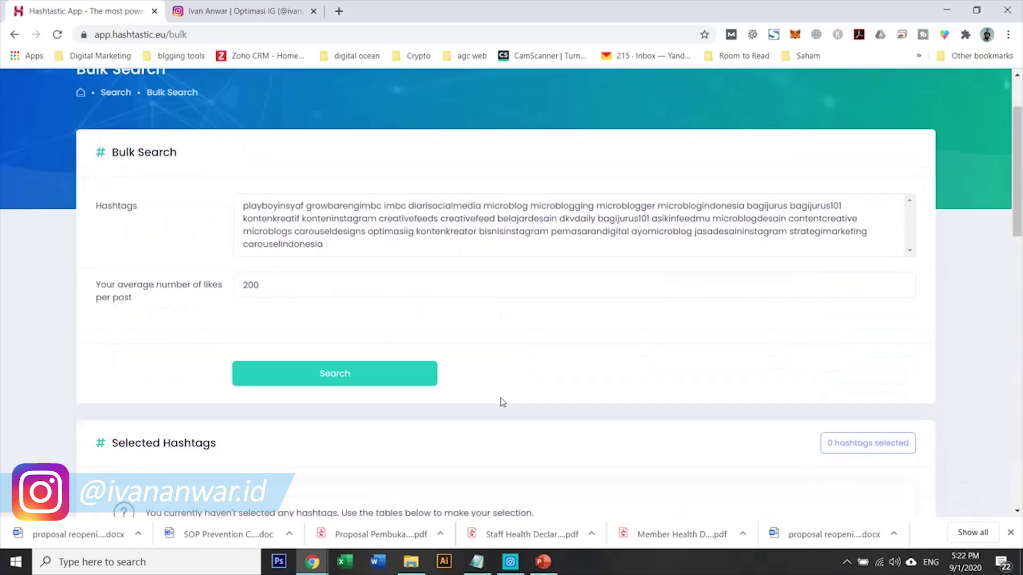
pyautogui.scroll(2, 88, 78)
pyautogui.moveTo(591, 96)
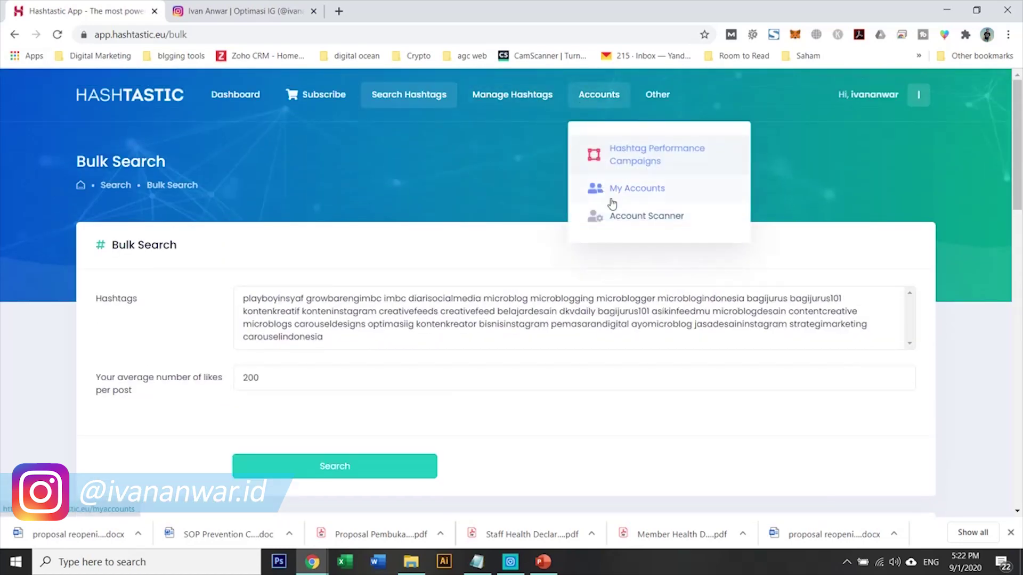
pyautogui.click(618, 215)
pyautogui.click(207, 298)
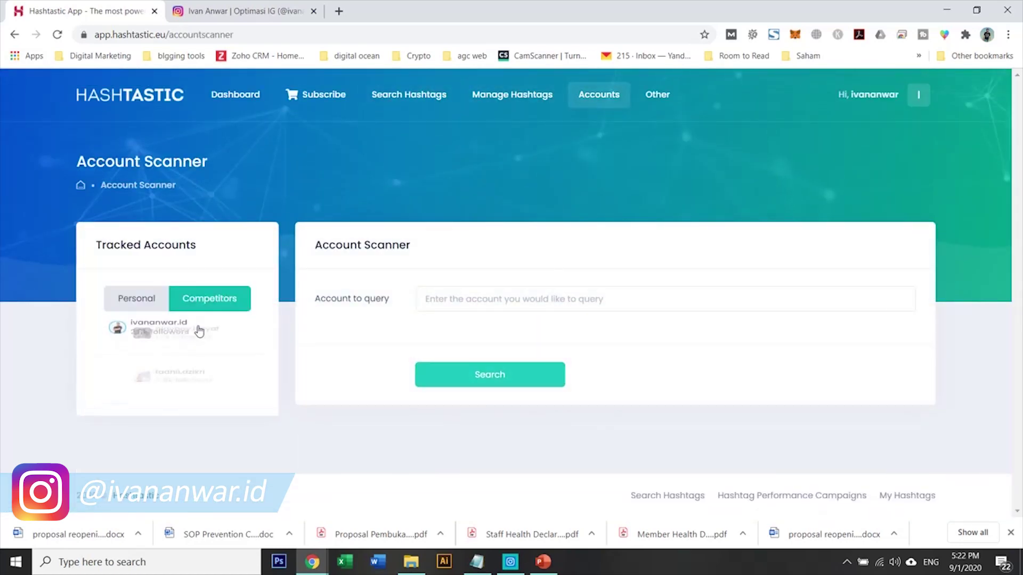
pyautogui.click(176, 381)
# Review the second competitor's profile statistics and the performance of its latest posts.
pyautogui.scroll(-7, 612, 264)
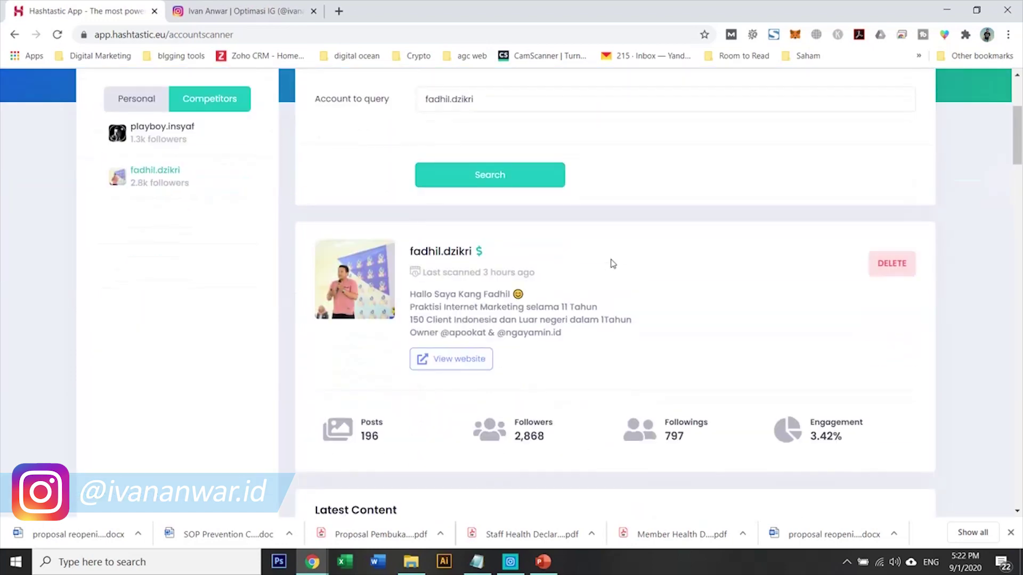
pyautogui.scroll(-4, 611, 264)
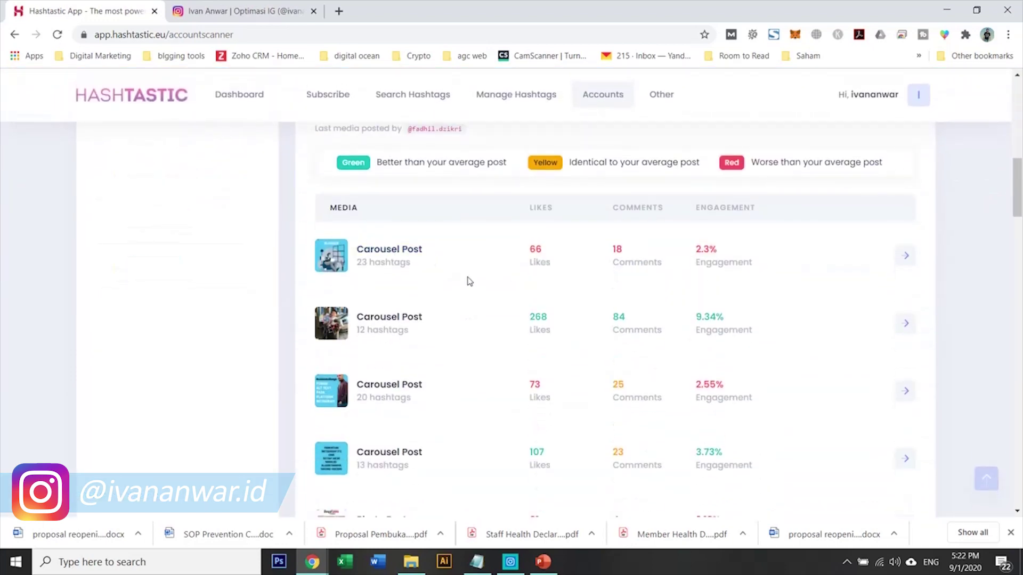
pyautogui.scroll(-3, 678, 376)
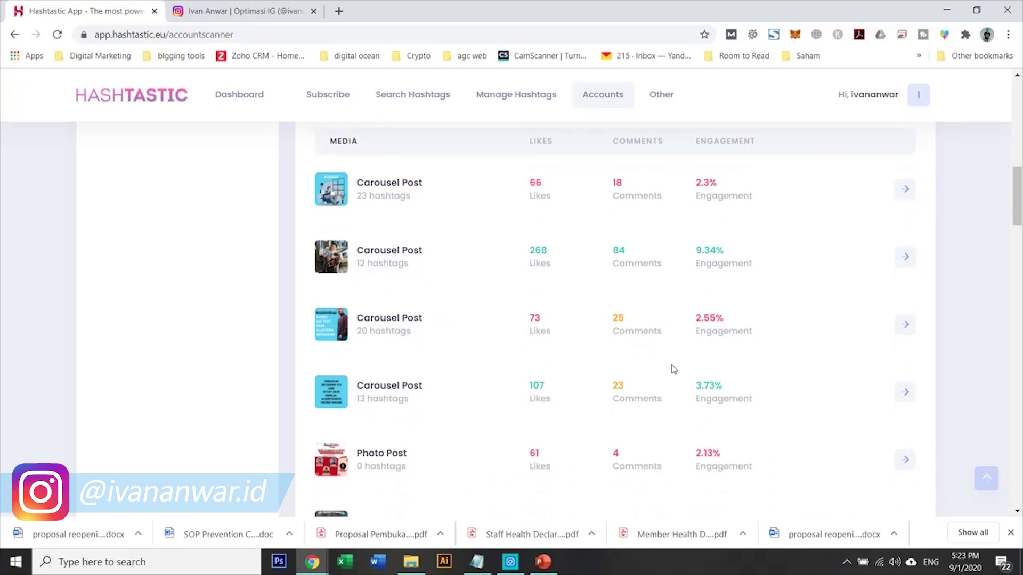
# Examine the second competitor's follower chart, 14-day growth chart and 30-day growth table.
pyautogui.scroll(-4, 677, 369)
pyautogui.scroll(-10, 676, 370)
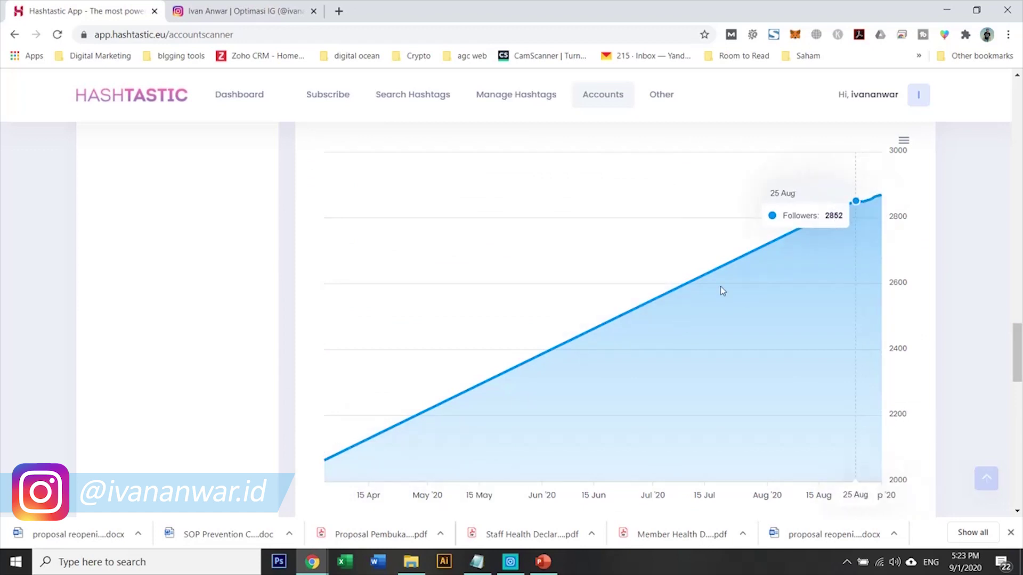
pyautogui.scroll(-5, 547, 340)
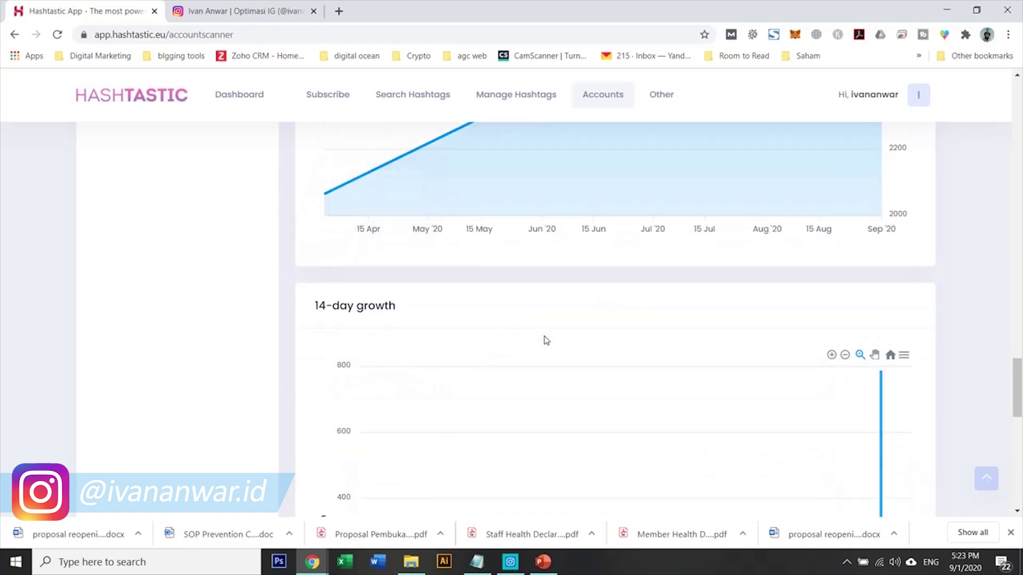
pyautogui.scroll(-10, 546, 341)
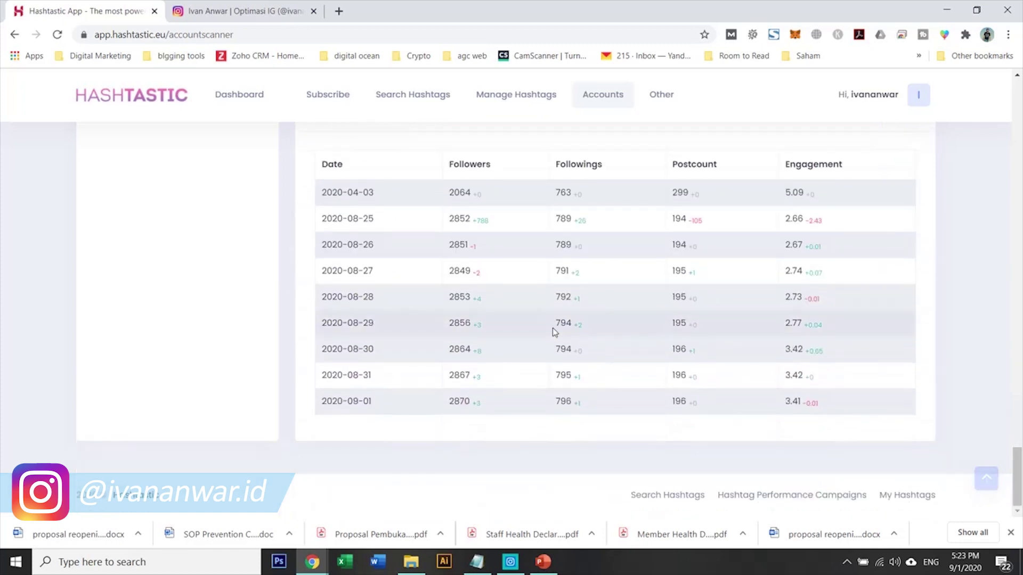
pyautogui.scroll(5, 554, 333)
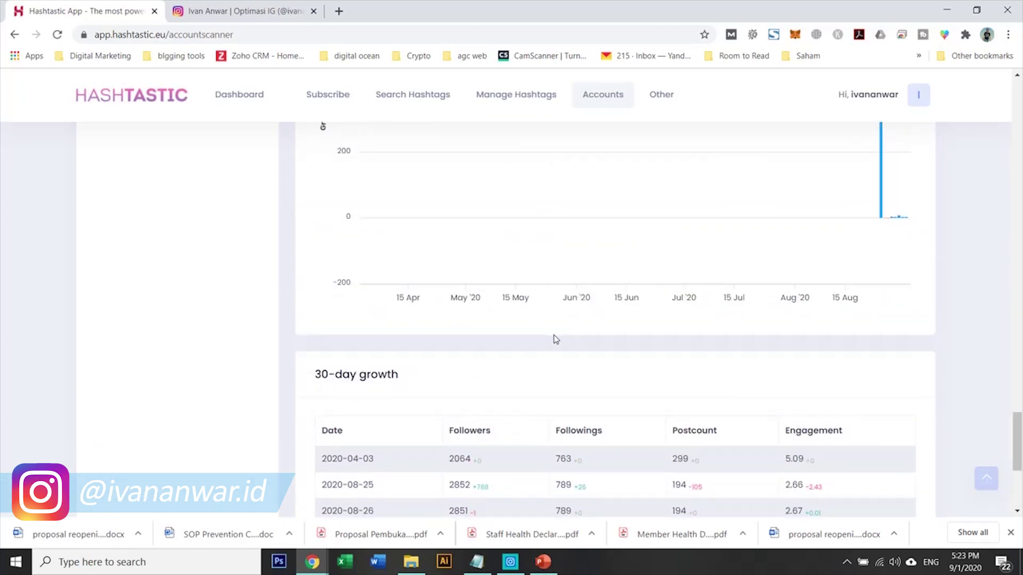
pyautogui.scroll(4, 556, 340)
pyautogui.scroll(4, 554, 336)
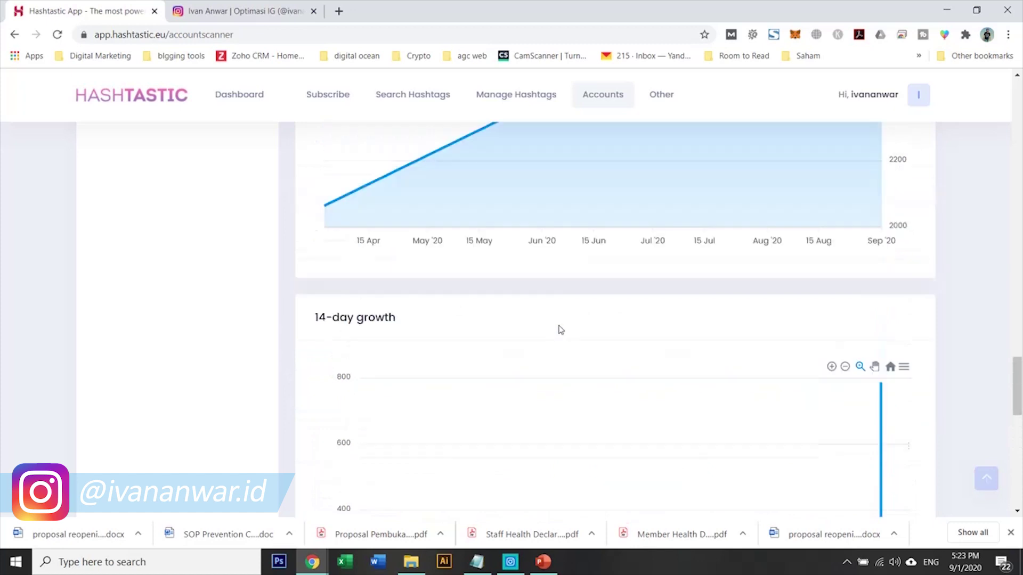
pyautogui.scroll(20, 560, 330)
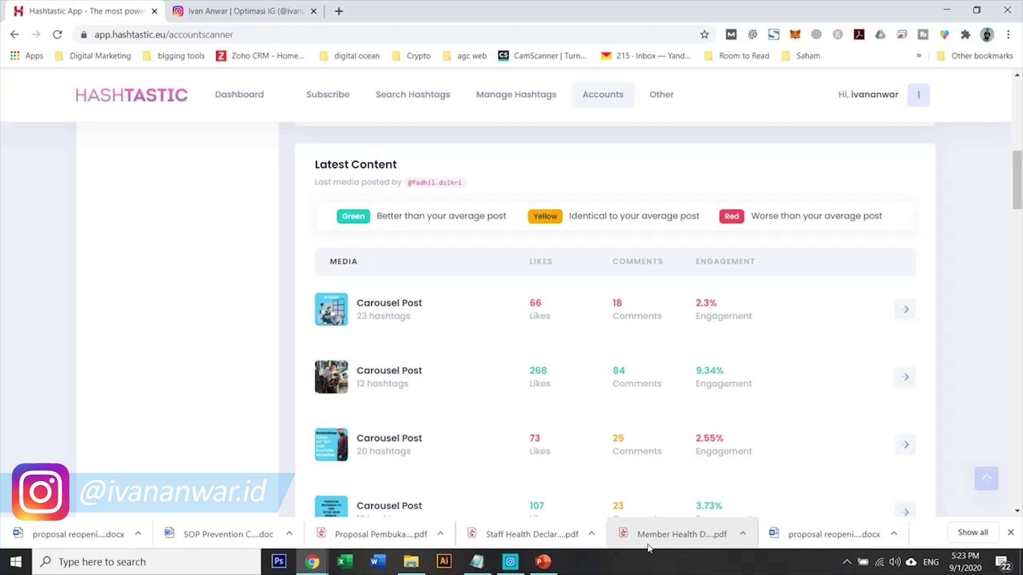
# Open the hashtag Search and enter optimasiinstagram as the hashtag with 200 as the average number of likes.
pyautogui.moveTo(416, 102)
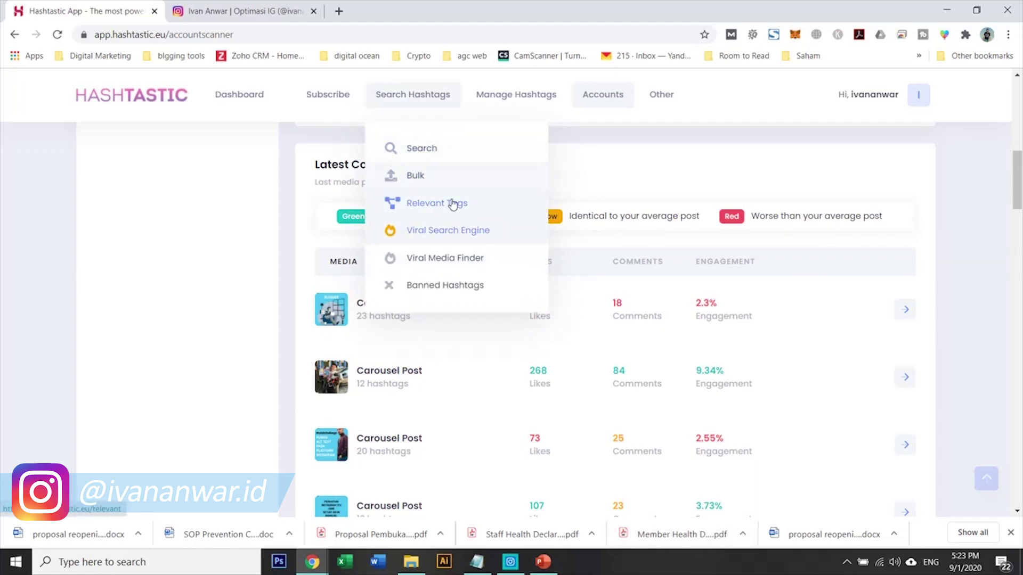
pyautogui.click(474, 153)
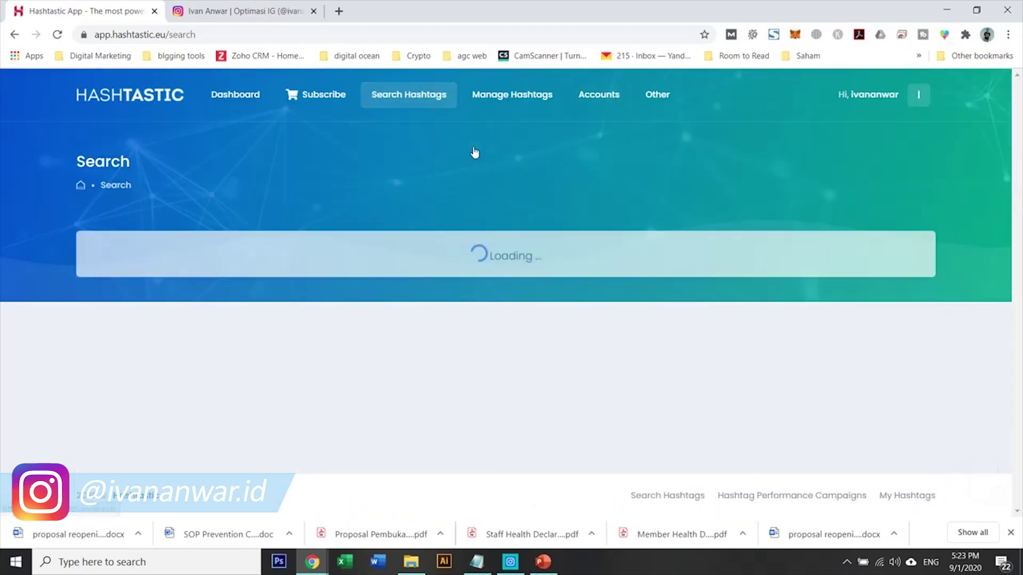
pyautogui.click(452, 333)
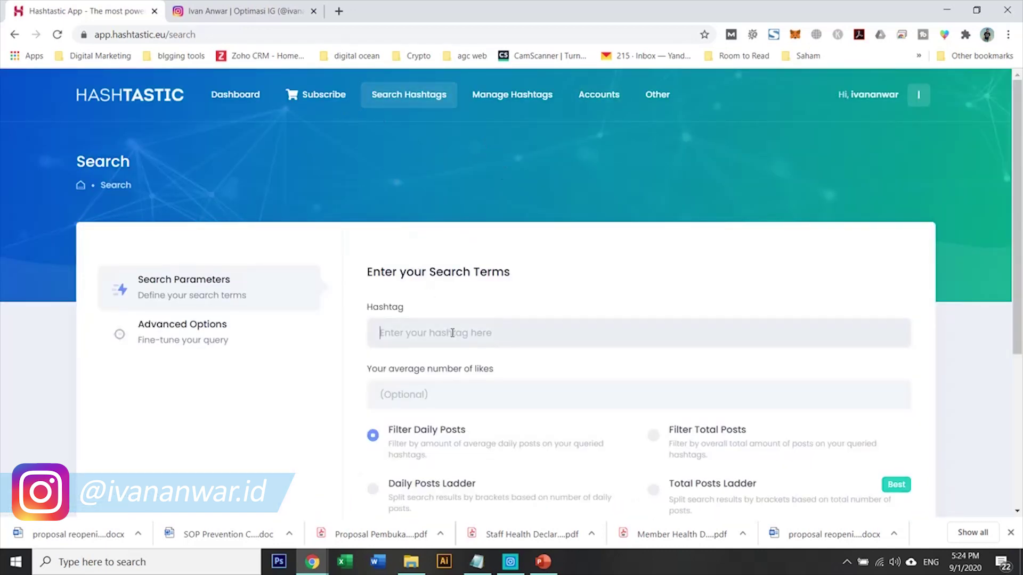
pyautogui.write('optimasiinstagra')
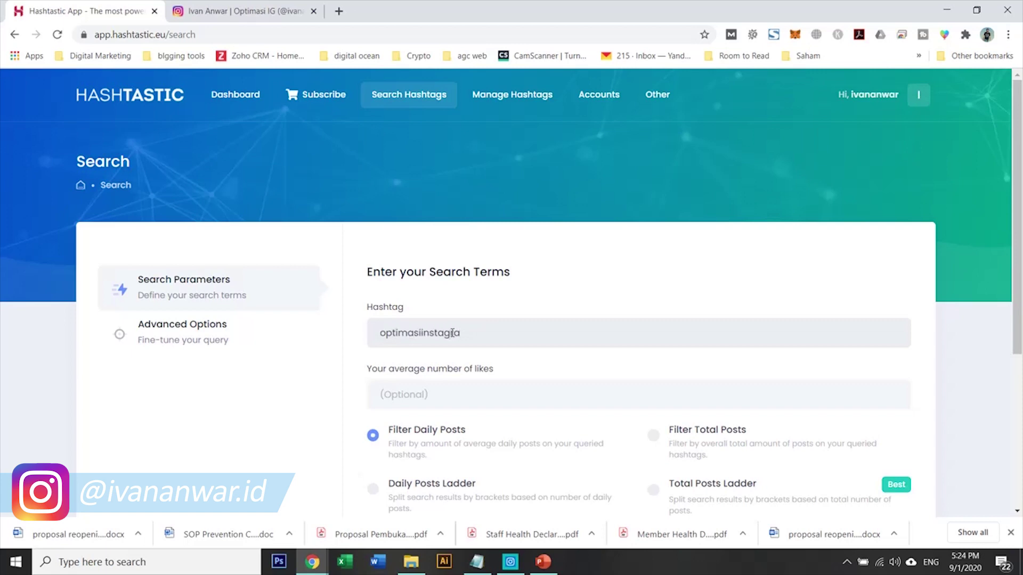
pyautogui.write('m')
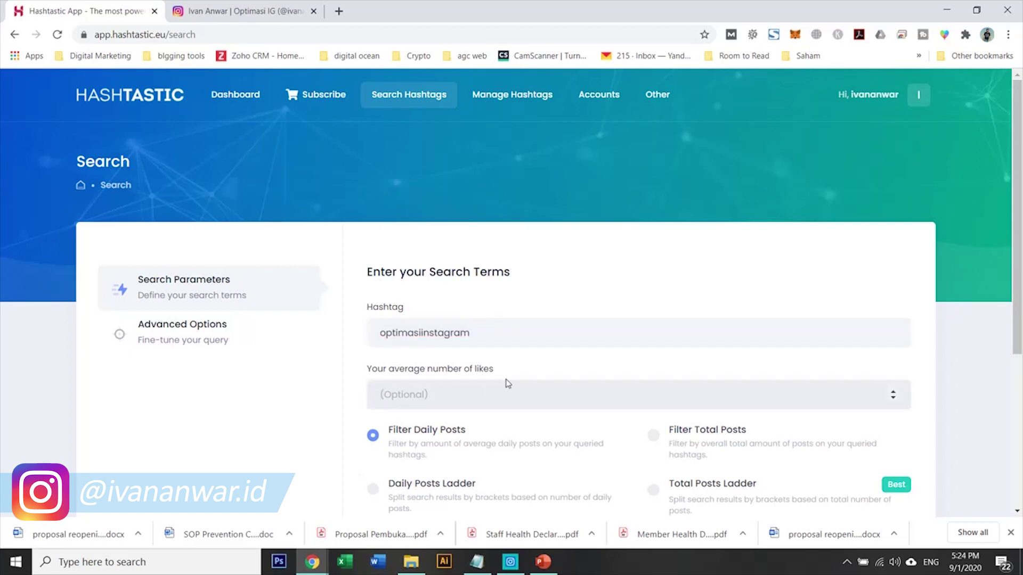
pyautogui.click(507, 394)
pyautogui.write('200')
pyautogui.scroll(-2, 508, 384)
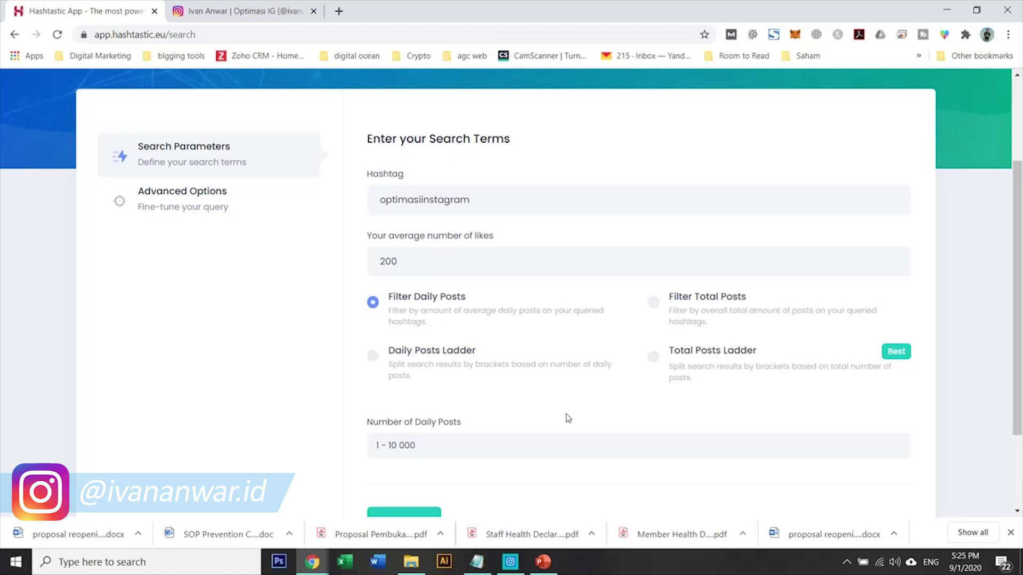
# Try the Filter Daily Posts ranges 1 - 1 000, 1 - 5 000 and 1 - 10 000 for the hashtag search.
pyautogui.click(514, 447)
pyautogui.click(494, 465)
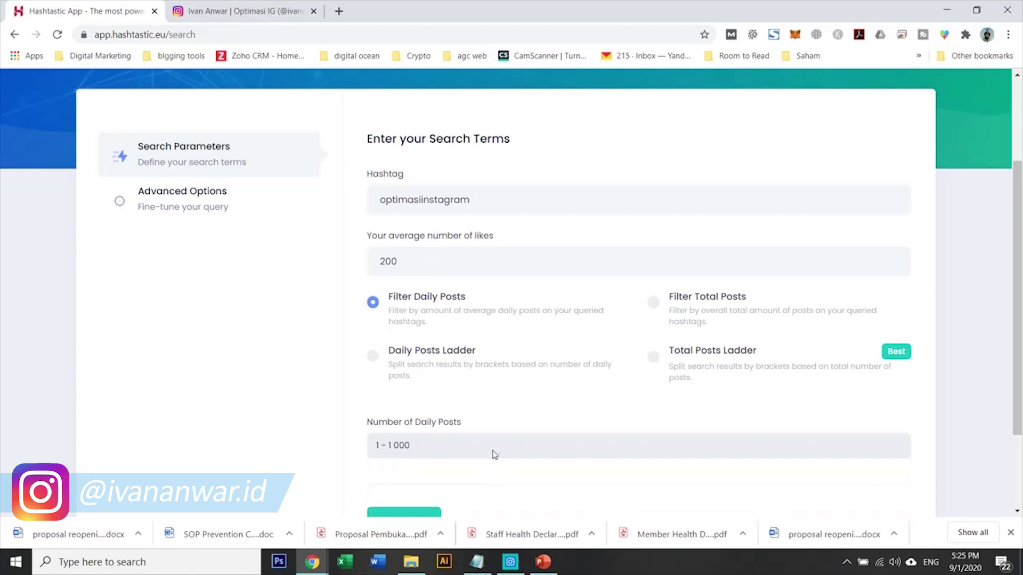
pyautogui.click(495, 446)
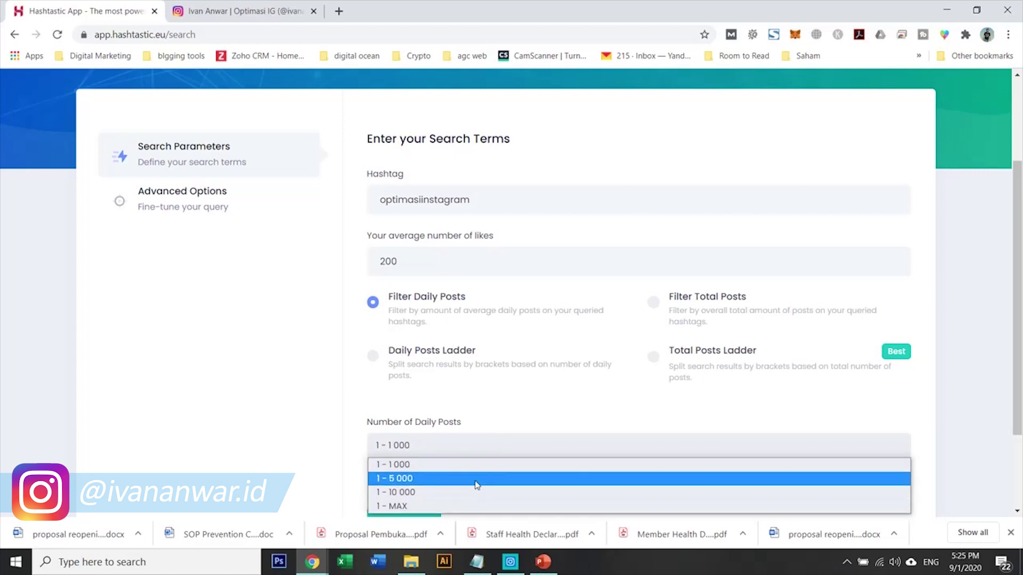
pyautogui.click(477, 484)
pyautogui.click(479, 452)
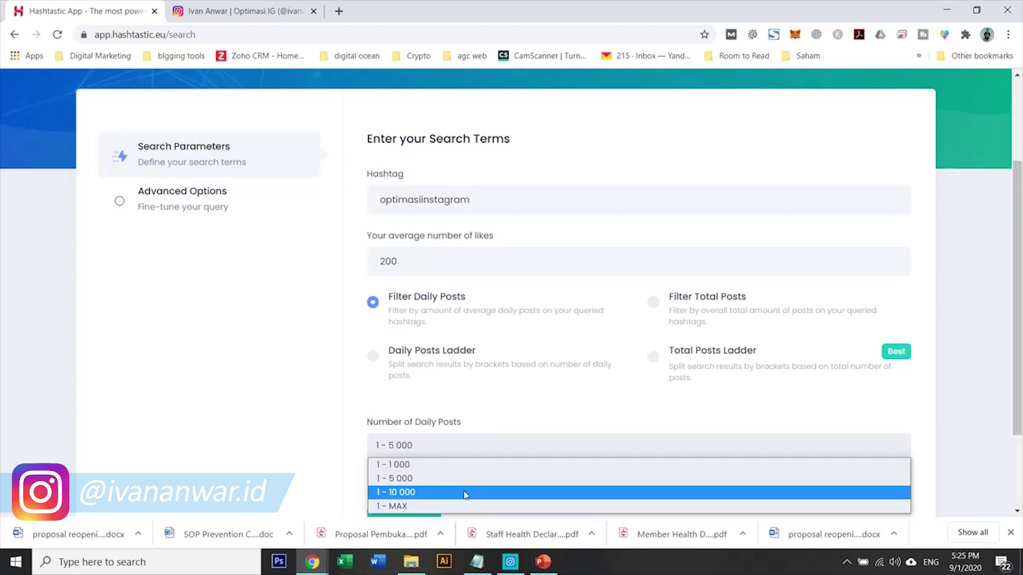
pyautogui.click(464, 495)
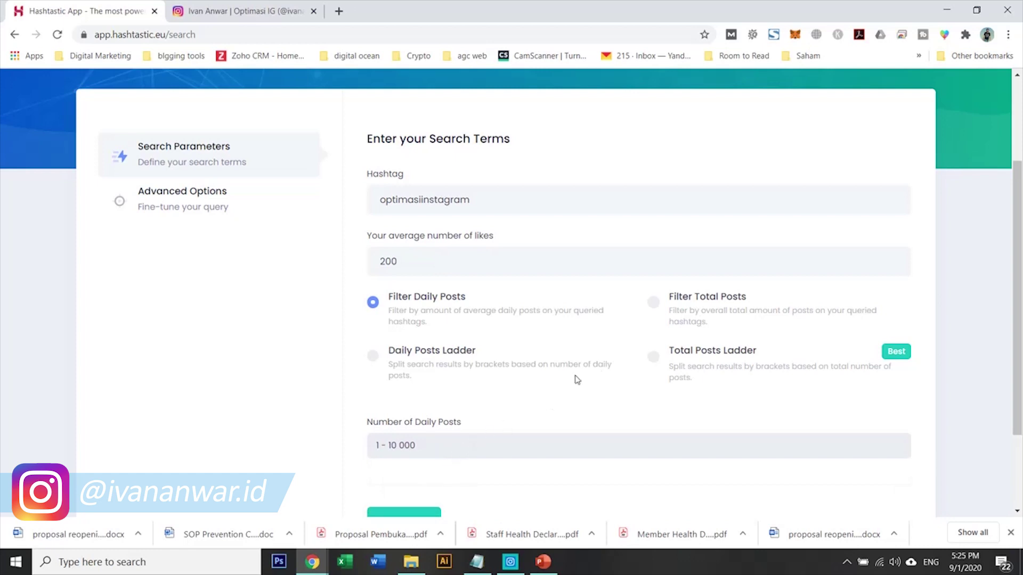
# Run the optimasiinstagram search filtered by total posts with the range 1 - 20 000.
pyautogui.click(672, 309)
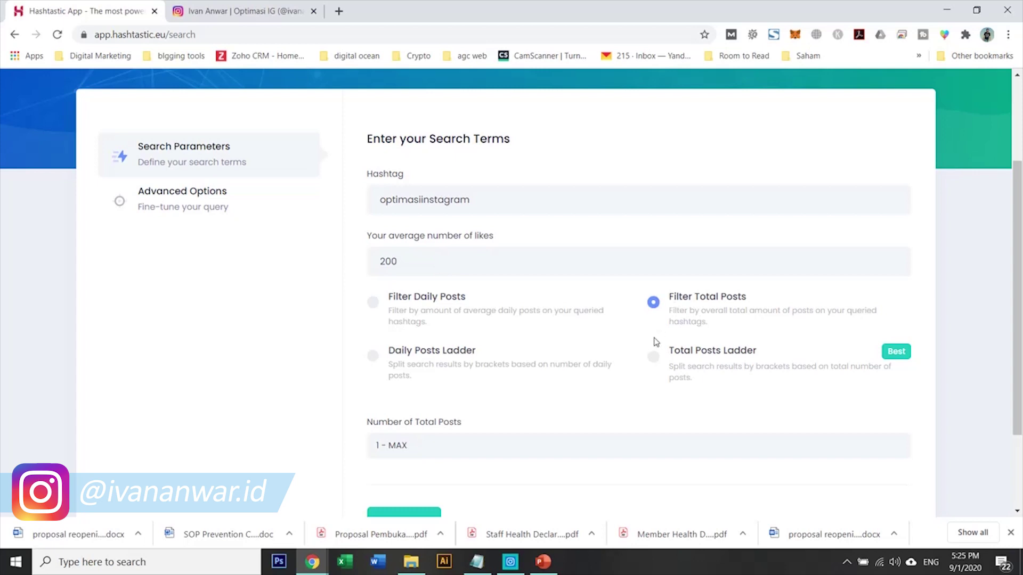
pyautogui.click(571, 452)
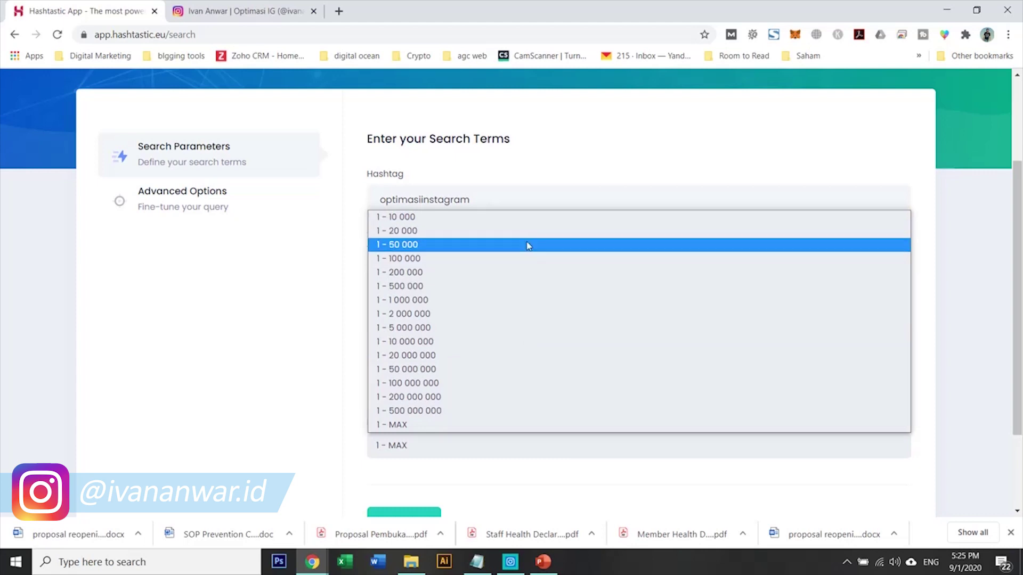
pyautogui.click(527, 231)
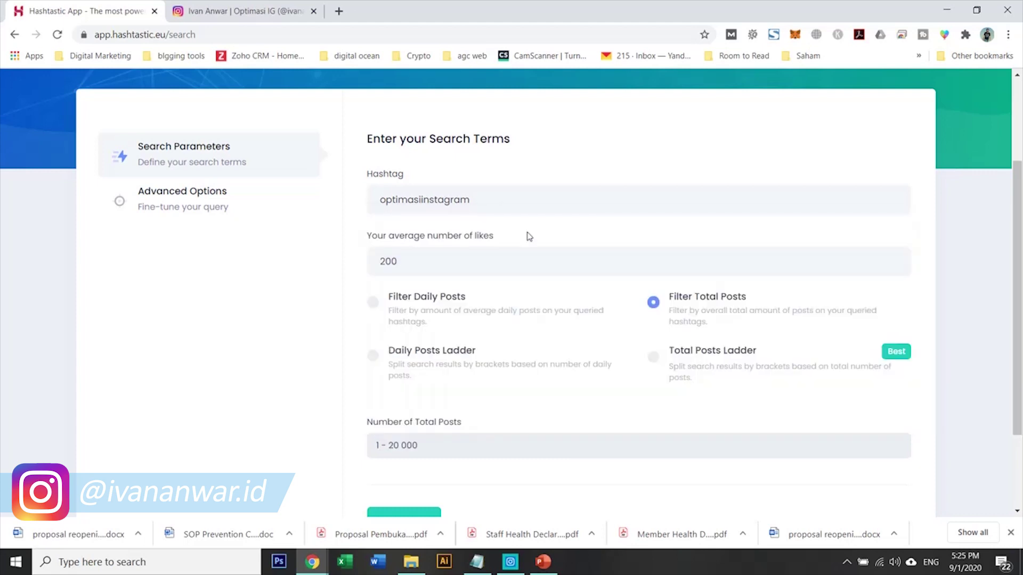
pyautogui.scroll(-2, 455, 318)
pyautogui.click(426, 406)
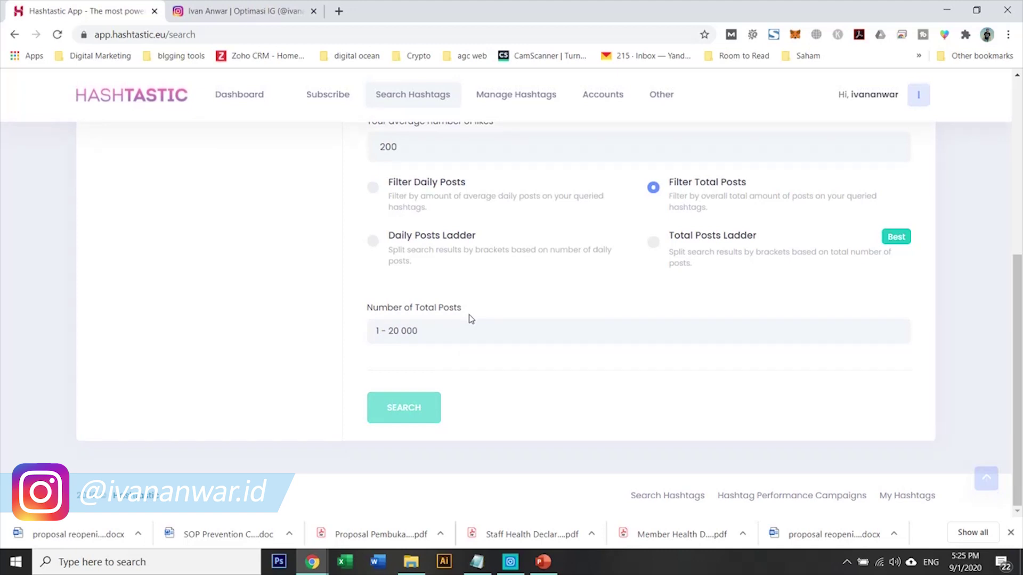
# Review the hashtags found by the total posts filter, comparing them with the search settings.
pyautogui.scroll(-10, 471, 318)
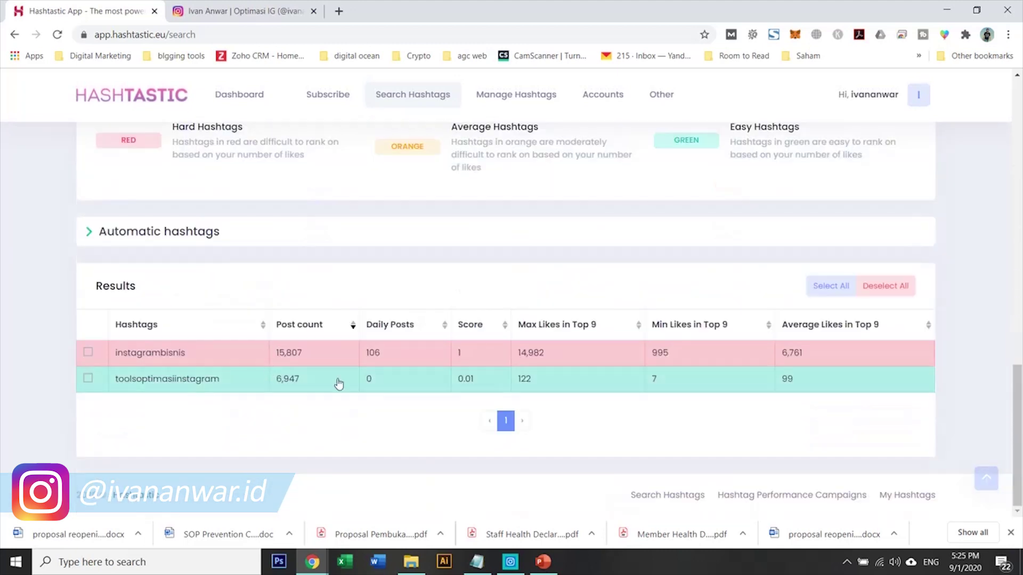
pyautogui.scroll(5, 403, 361)
pyautogui.scroll(6, 403, 360)
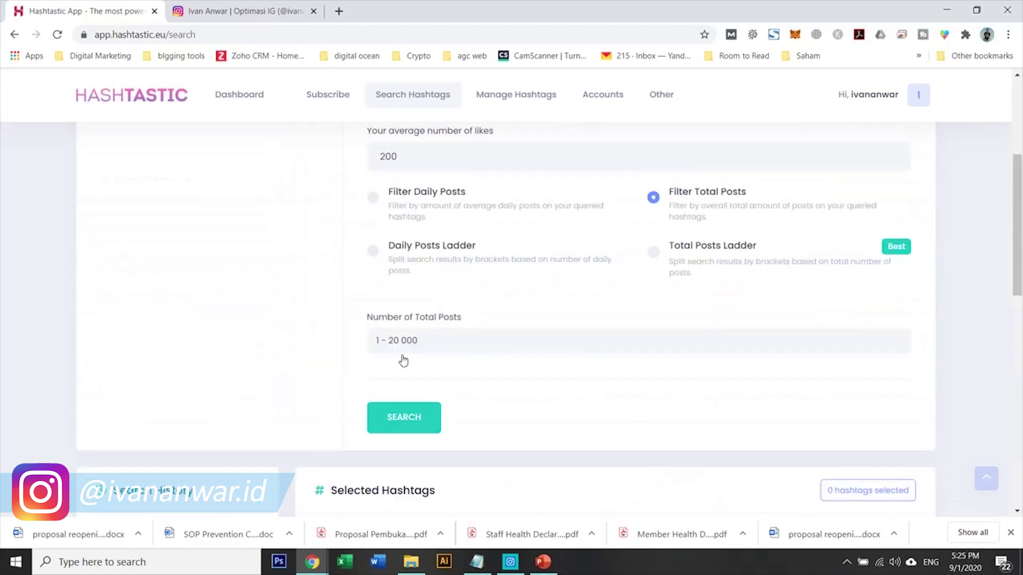
pyautogui.scroll(-10, 413, 358)
pyautogui.scroll(8, 417, 370)
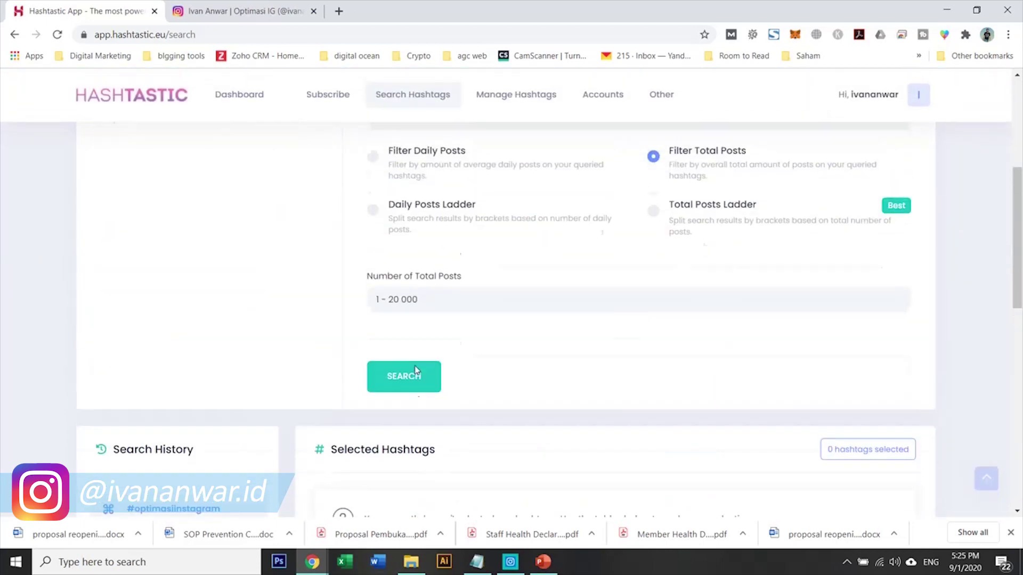
pyautogui.scroll(-3, 425, 354)
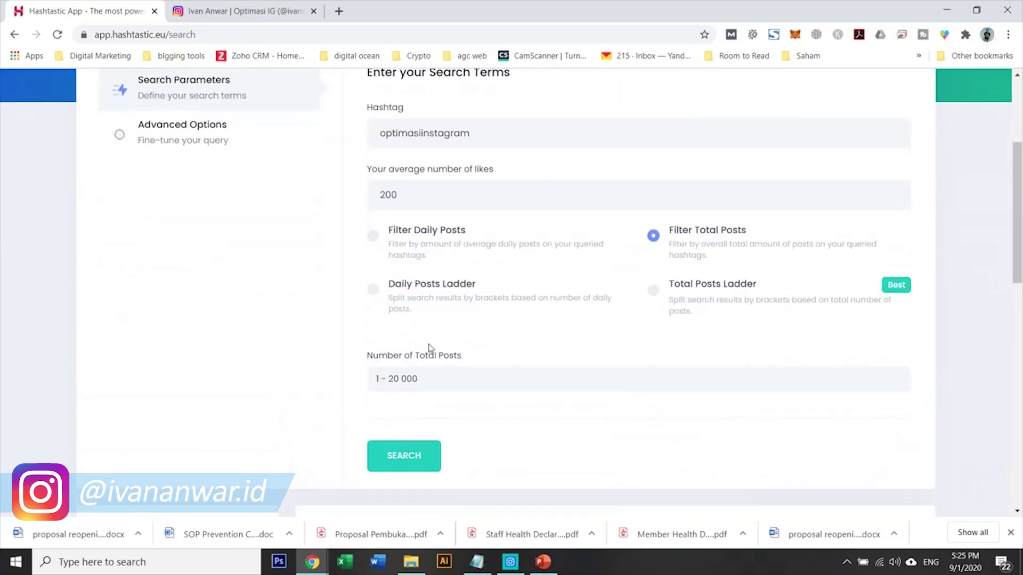
# Run the search using the Daily Posts Ladder with 3 sets: [1 - 500], [500 - 1000], [1000 - 2000].
pyautogui.click(373, 289)
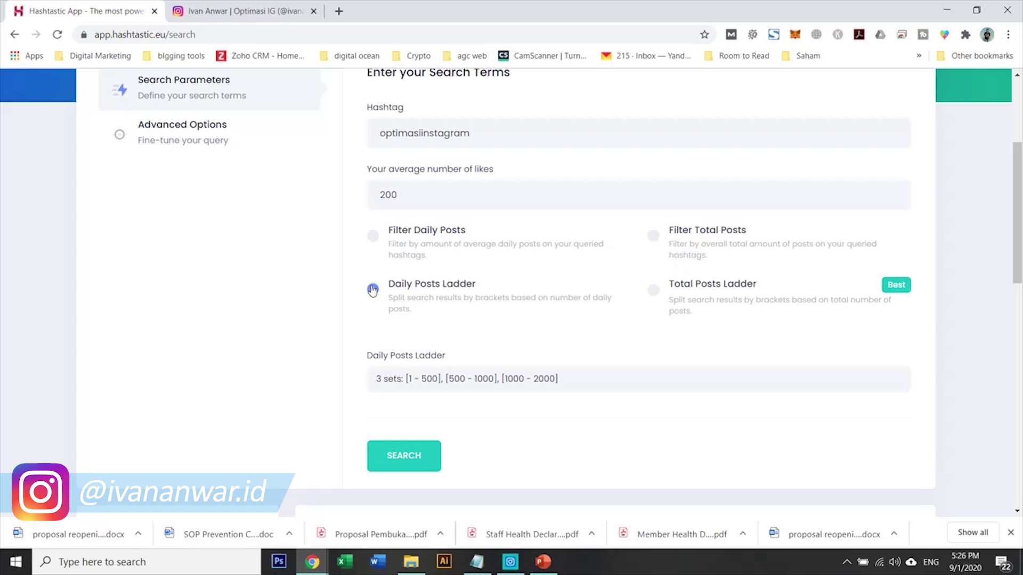
pyautogui.click(373, 290)
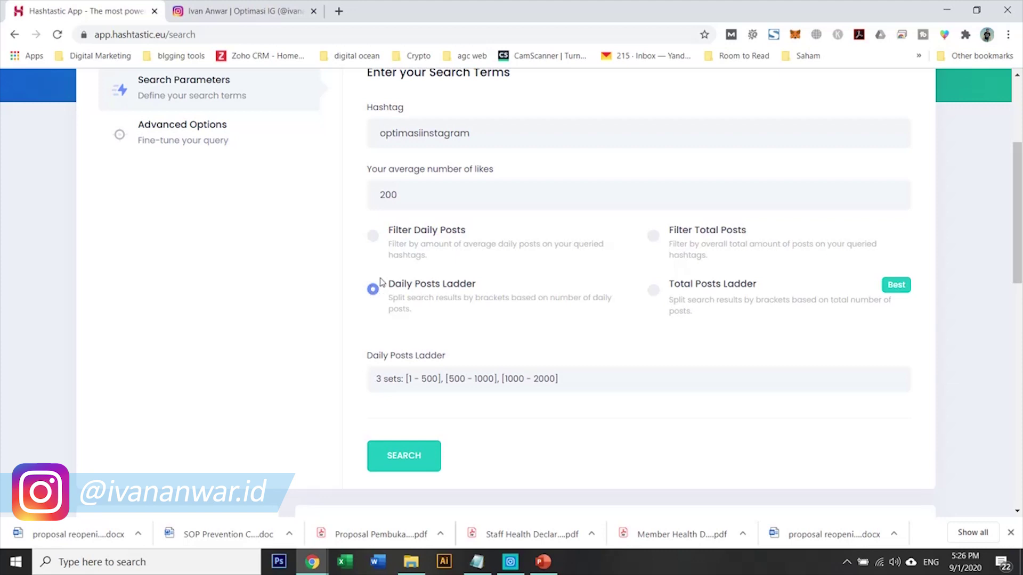
pyautogui.click(490, 385)
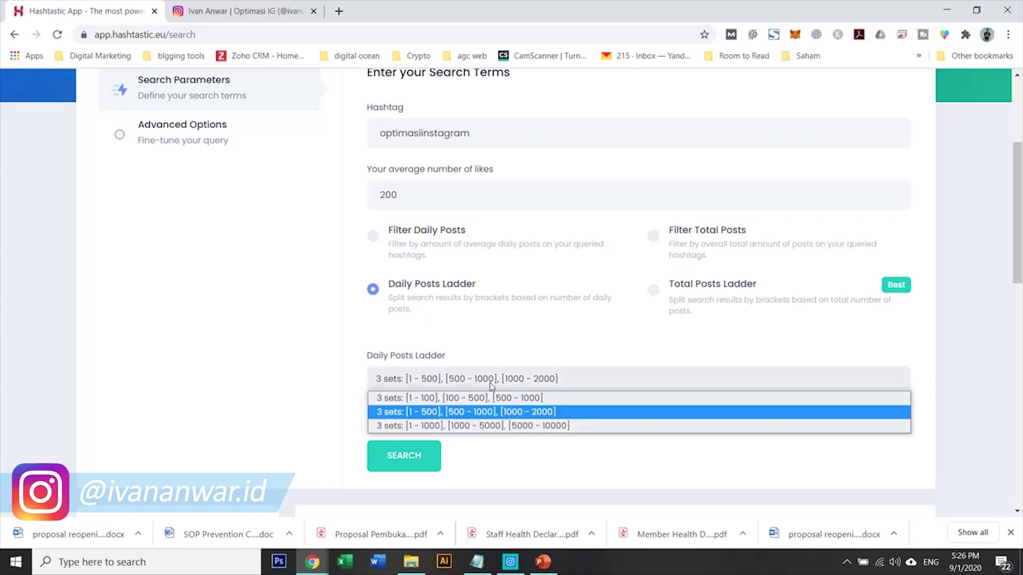
pyautogui.click(477, 413)
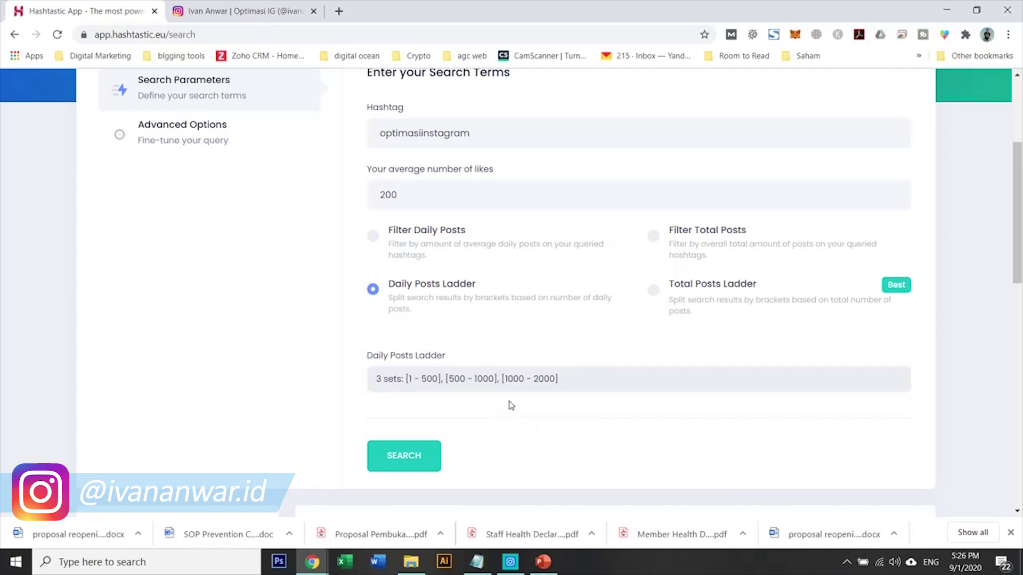
pyautogui.click(402, 455)
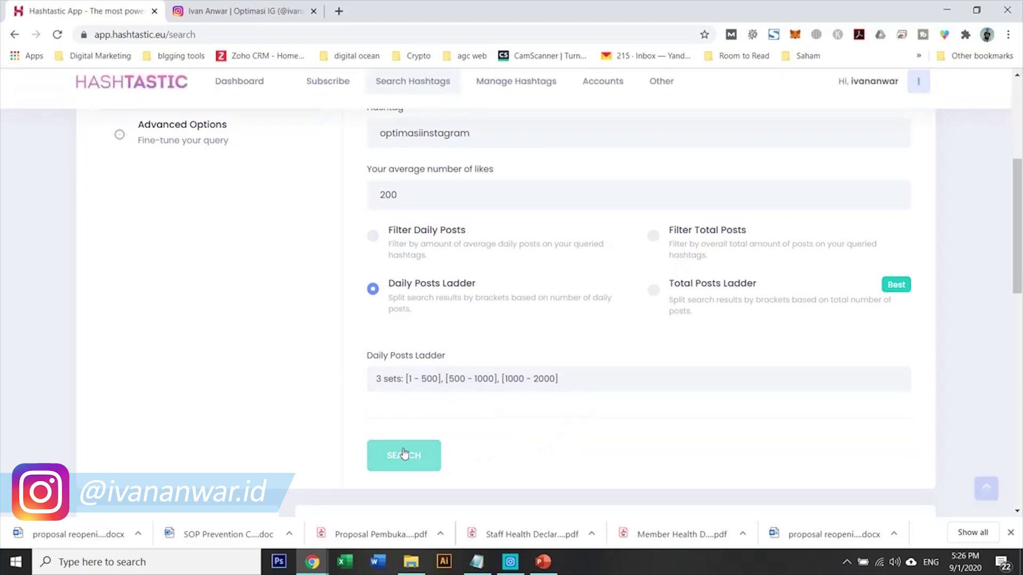
# Examine the ladder results for 0 to 500, 500 to 1000 and 1000 to 2k daily posts.
pyautogui.scroll(-15, 417, 425)
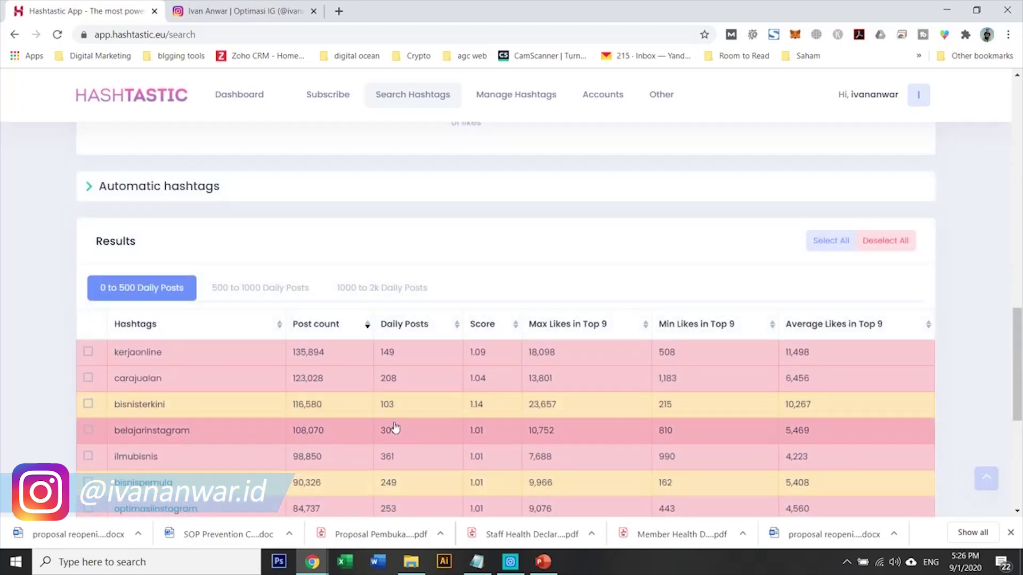
pyautogui.click(317, 290)
pyautogui.click(361, 292)
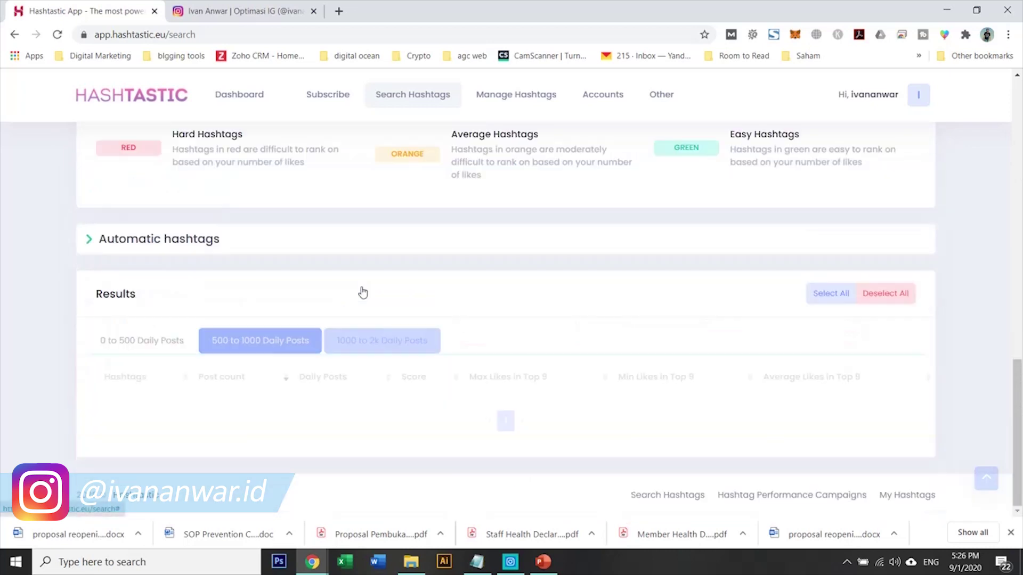
pyautogui.click(146, 350)
pyautogui.scroll(-1, 119, 301)
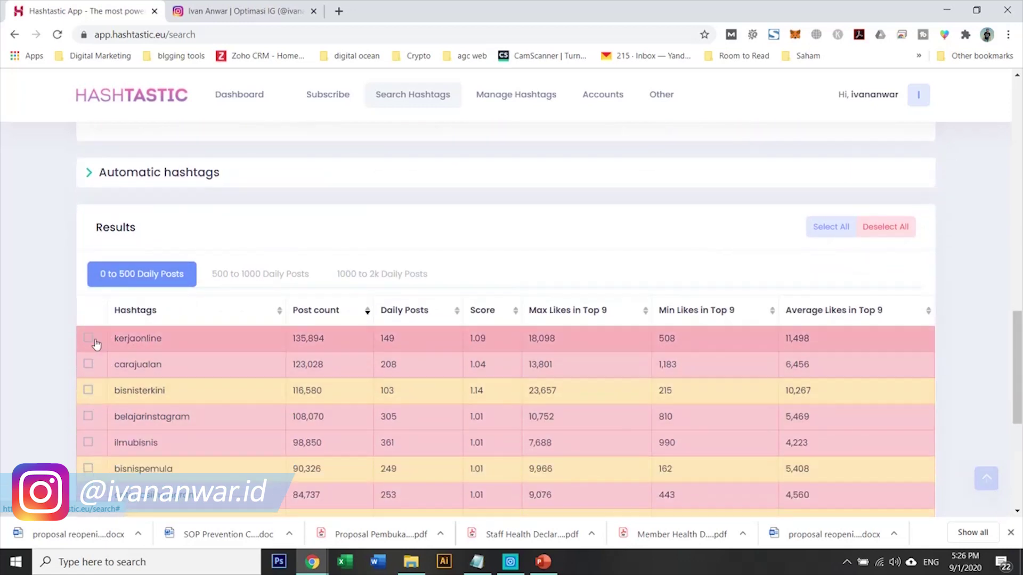
pyautogui.click(272, 277)
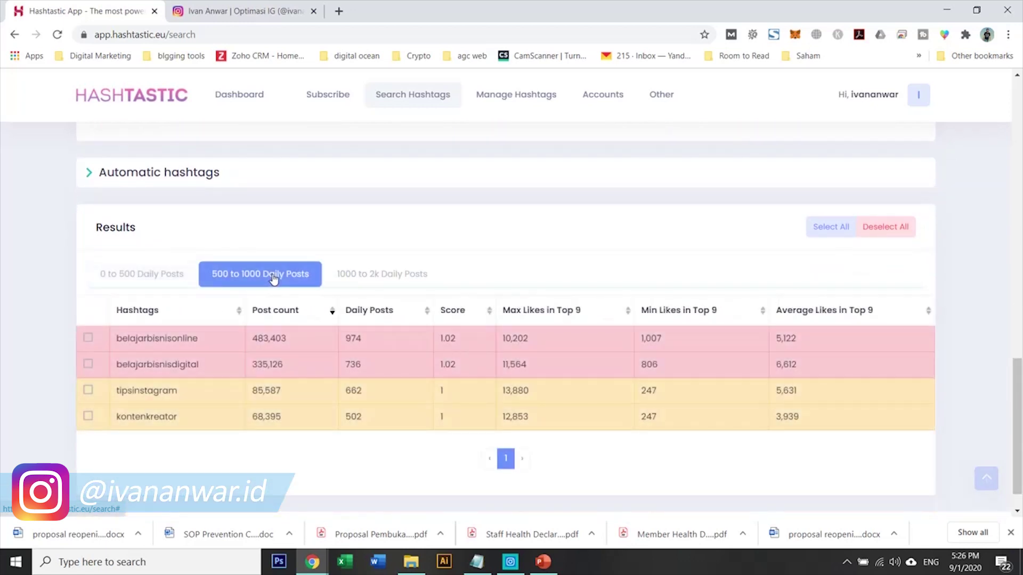
pyautogui.click(374, 273)
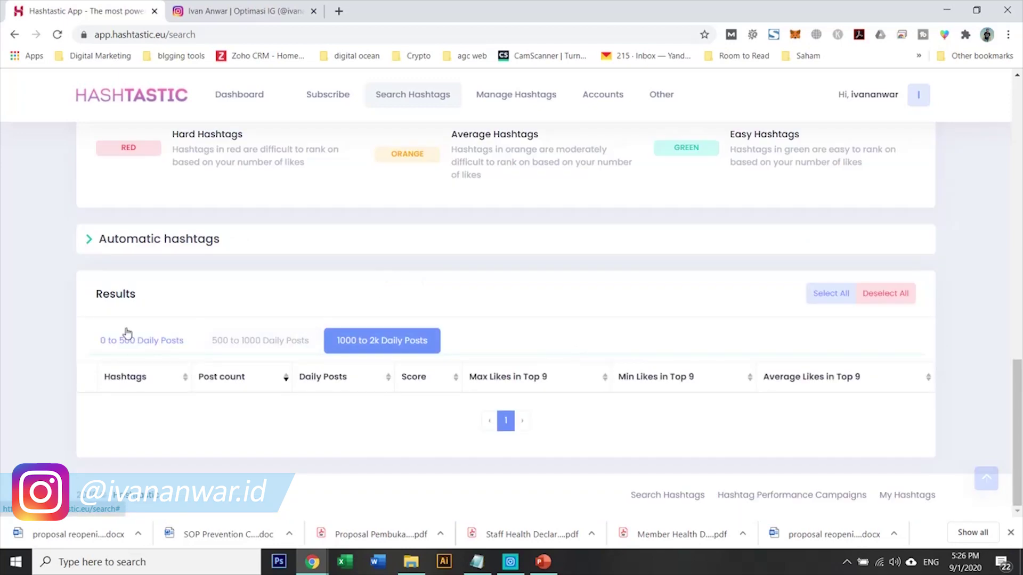
# Run the search using the Total Posts Ladder with 3 sets: [1 - 50k], [50k - 100k], [100k - 500k].
pyautogui.scroll(15, 468, 342)
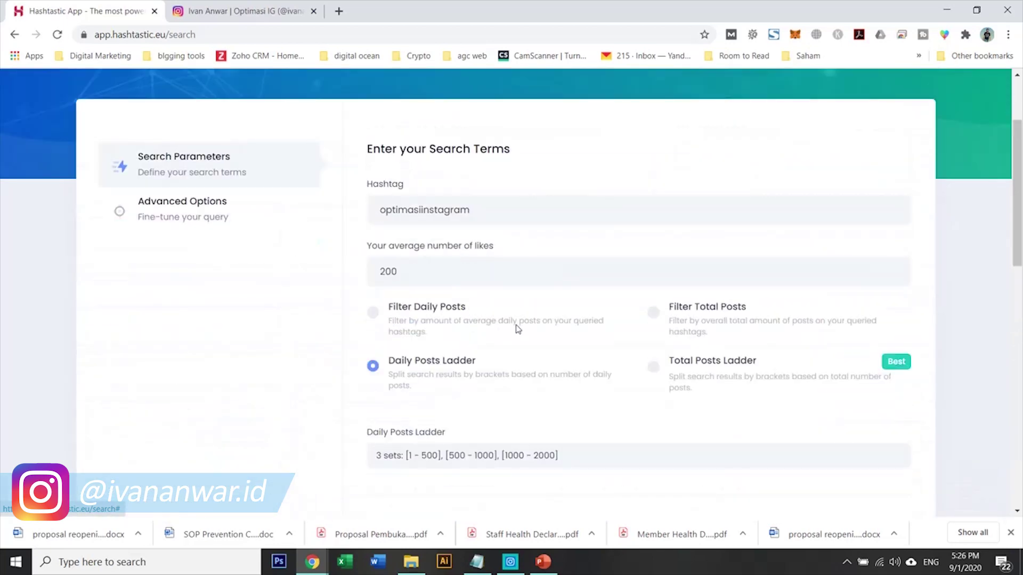
pyautogui.click(655, 370)
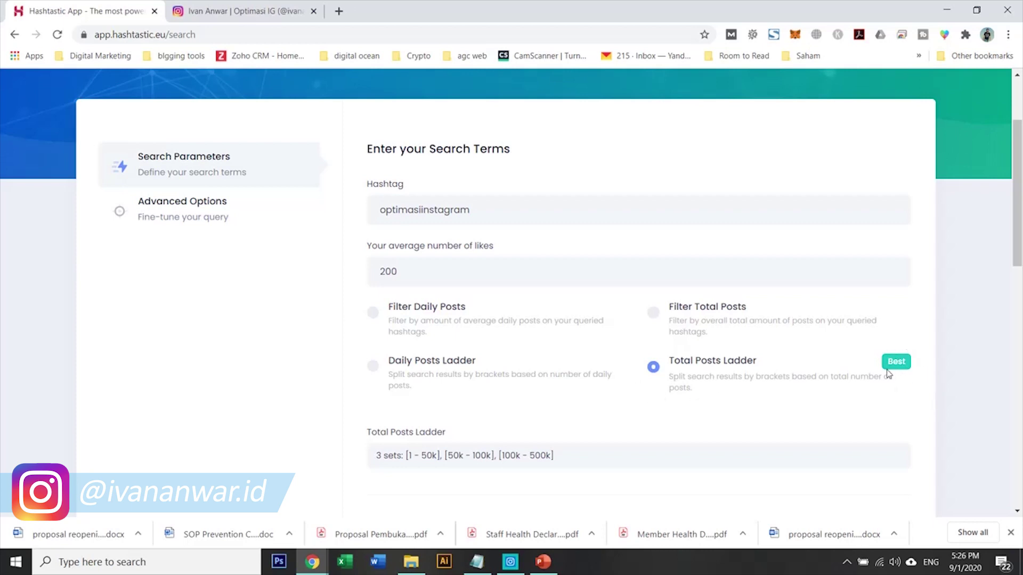
pyautogui.click(556, 455)
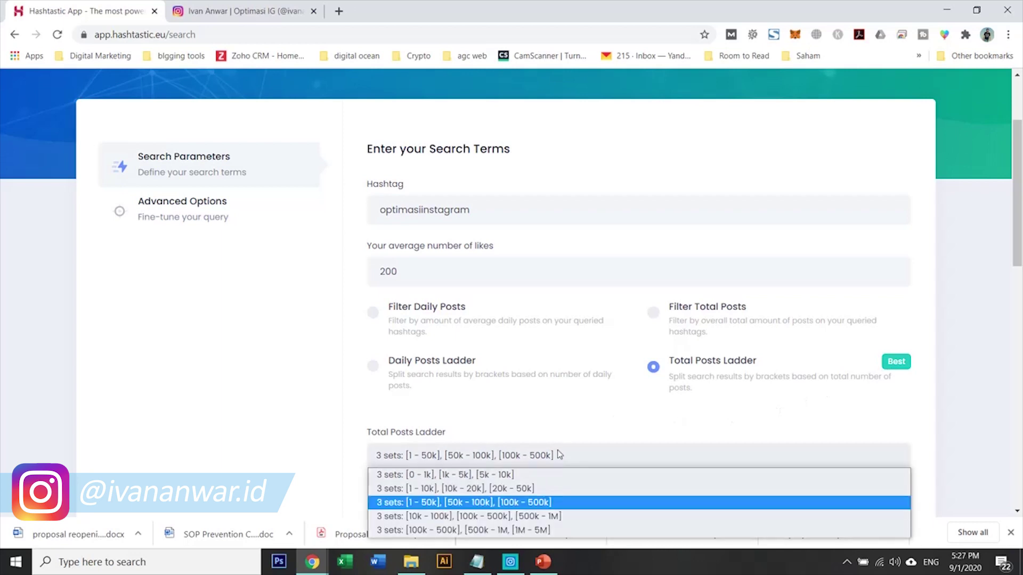
pyautogui.scroll(-1, 557, 454)
pyautogui.click(550, 394)
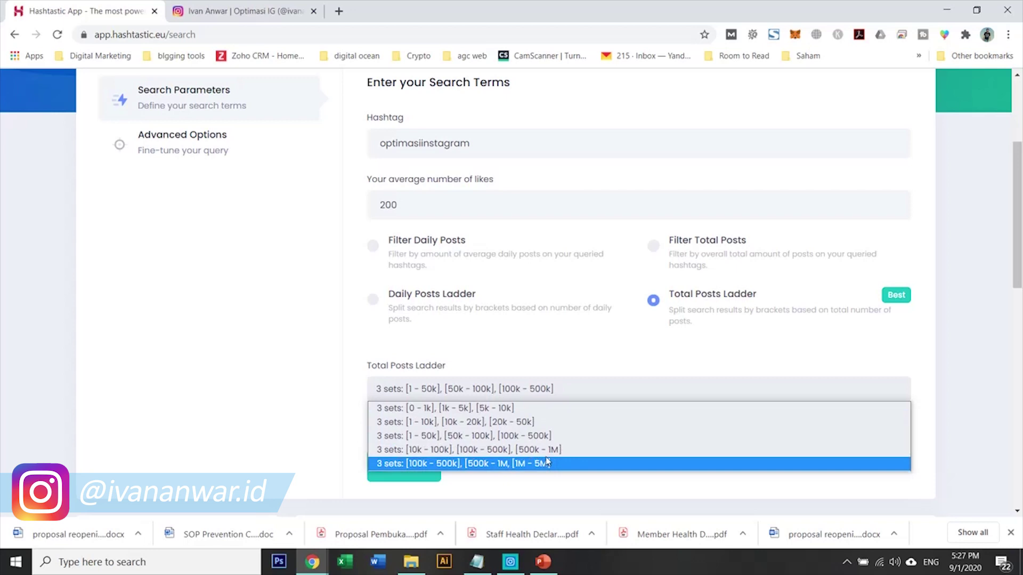
pyautogui.click(544, 410)
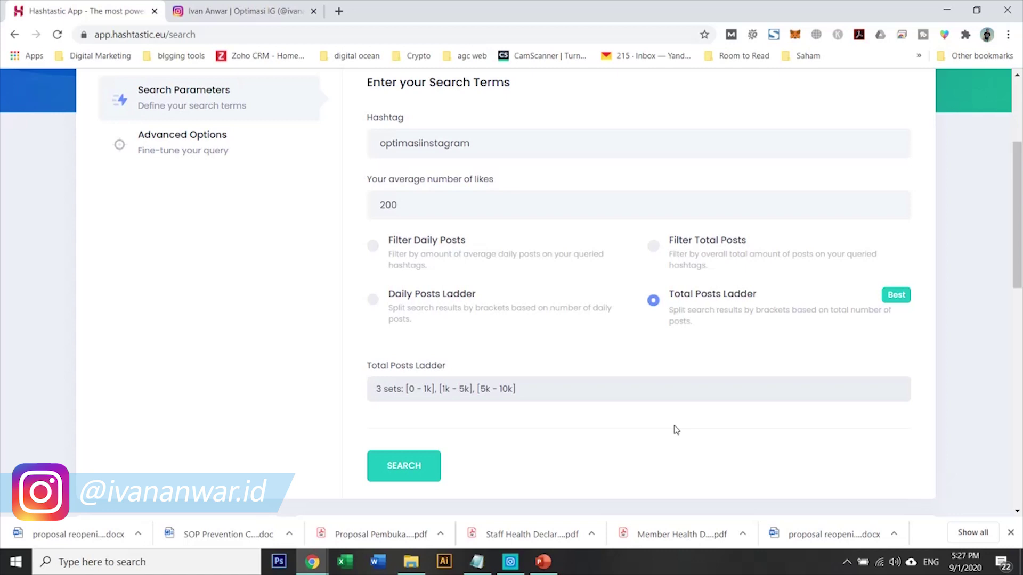
pyautogui.click(472, 399)
pyautogui.click(472, 435)
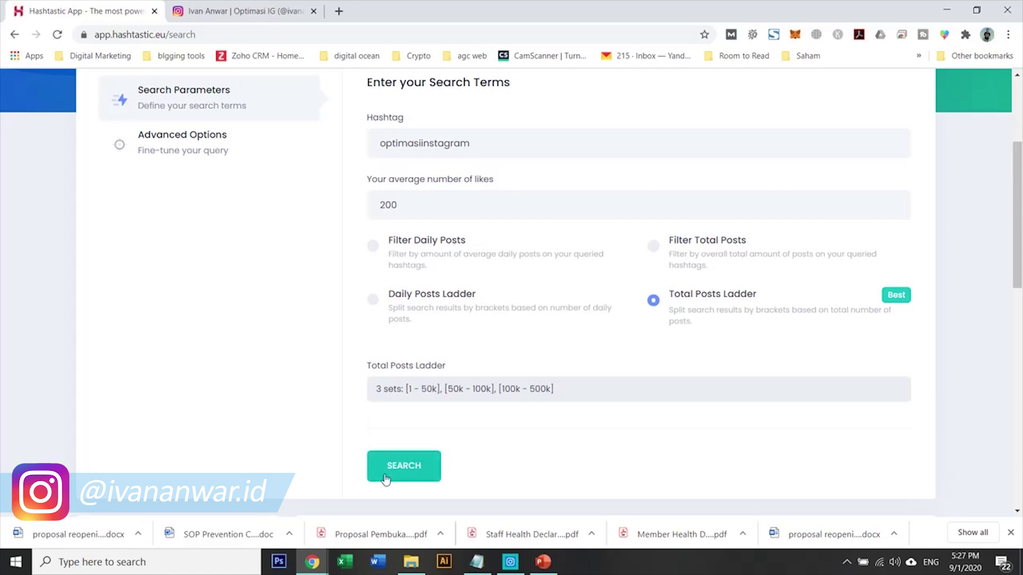
pyautogui.click(401, 467)
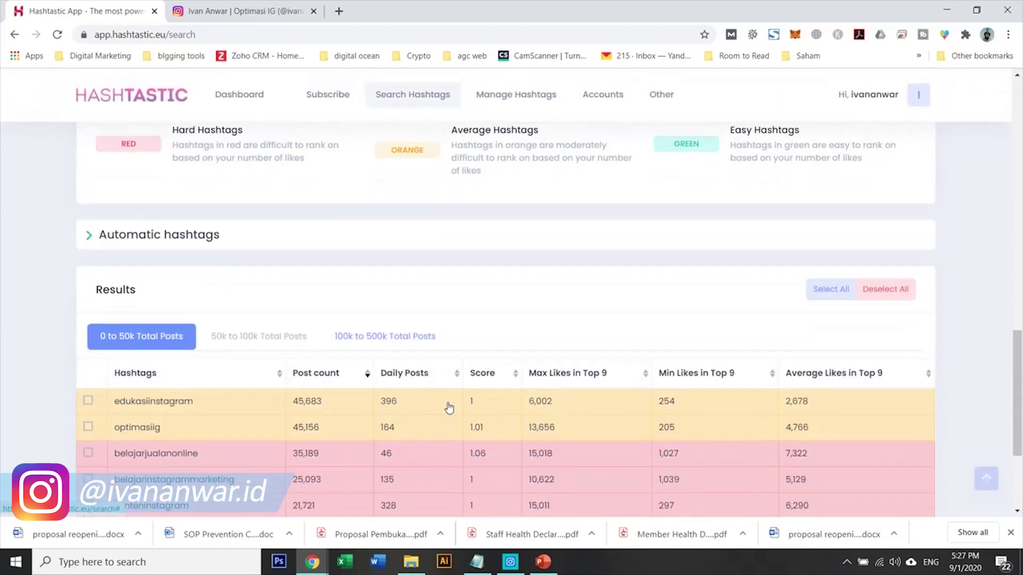
# Select every hashtag in the 0 to 50k total posts results, from edukasiinstagram to toolsoptimasiinstagram.
pyautogui.scroll(-3, 448, 409)
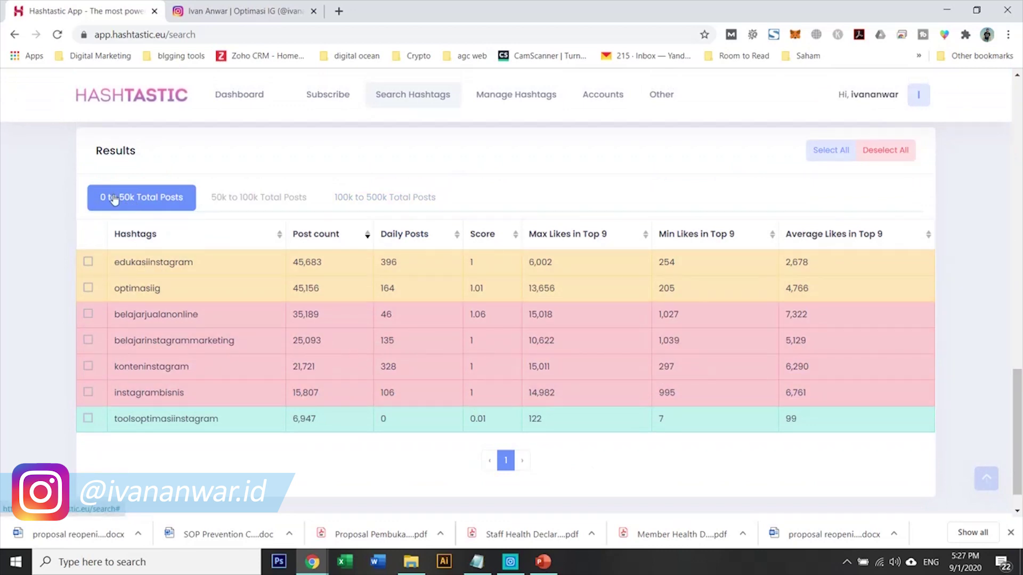
pyautogui.click(88, 261)
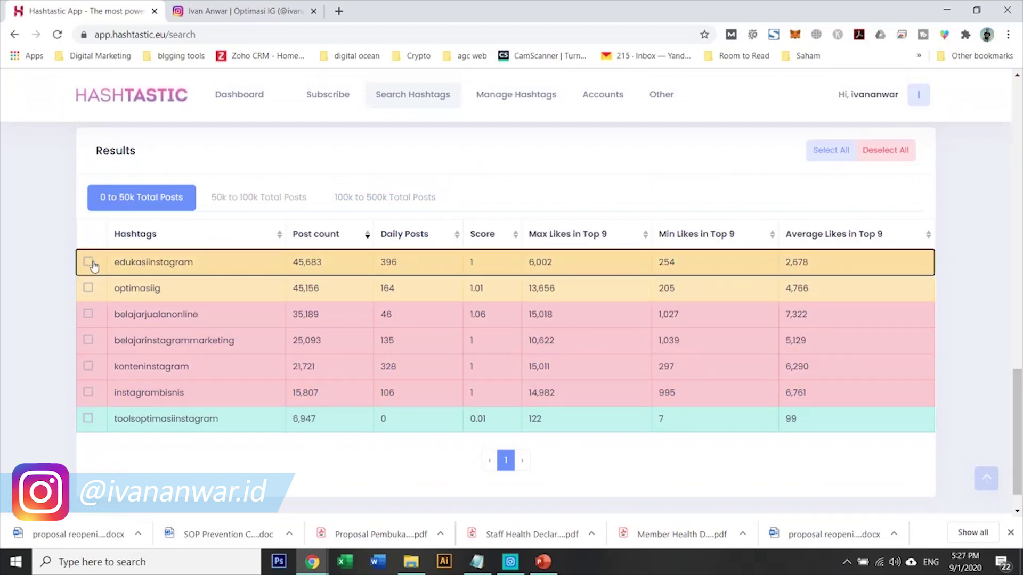
pyautogui.click(88, 287)
pyautogui.click(88, 314)
pyautogui.click(87, 340)
pyautogui.click(88, 366)
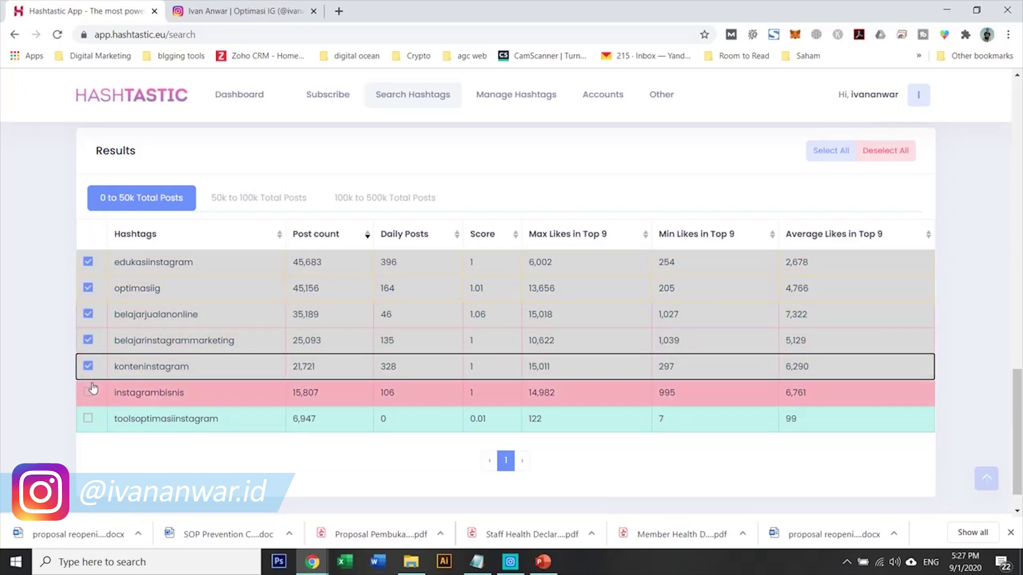
pyautogui.click(88, 392)
pyautogui.click(88, 418)
# Select ilmubisnis, bisnispemula, tipsinstagram, optimasiinstagram and jasaoptimasiinstagram in the 50k to 100k total posts results.
pyautogui.click(238, 206)
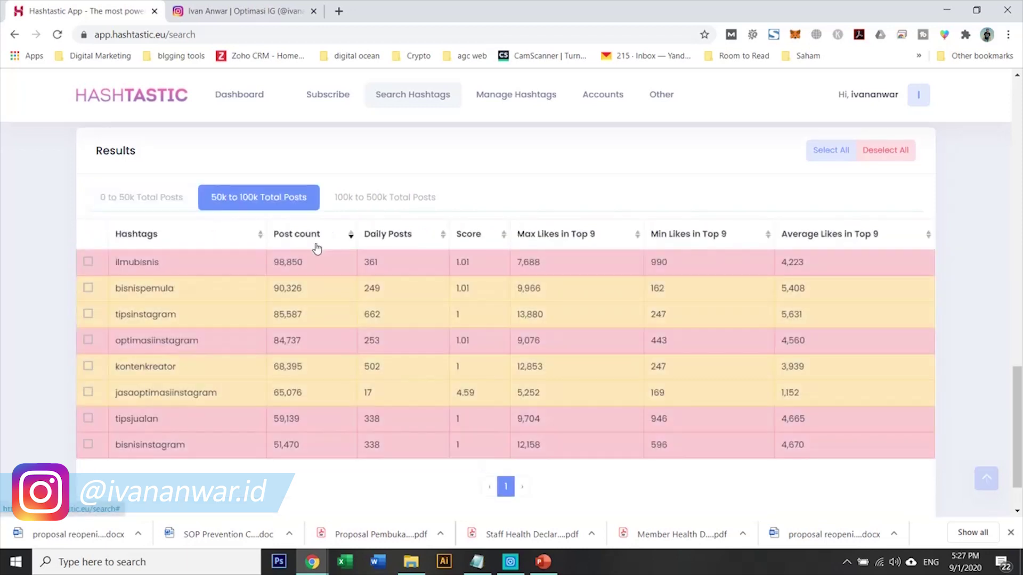
pyautogui.click(88, 261)
pyautogui.click(88, 287)
pyautogui.click(88, 313)
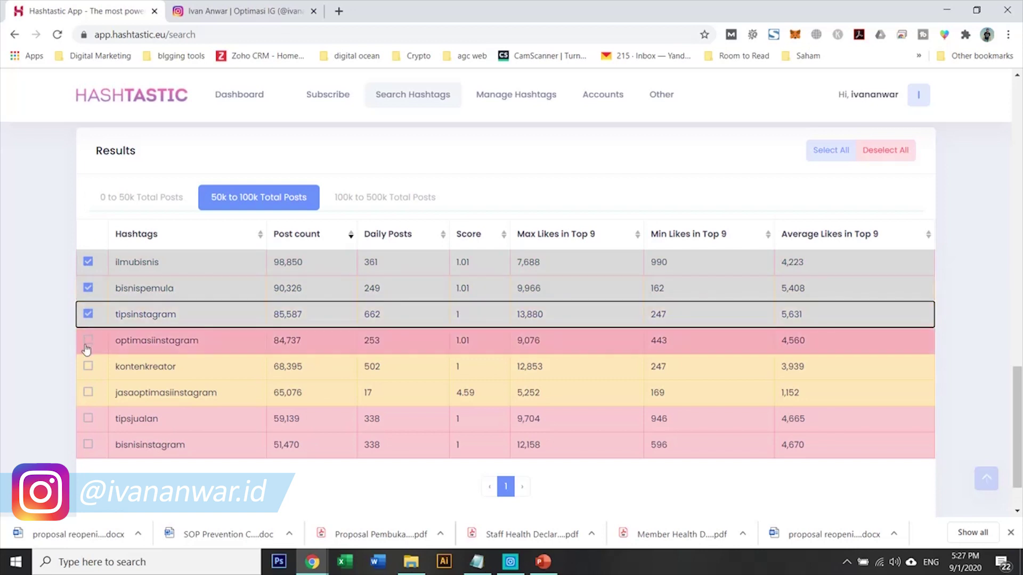
pyautogui.click(88, 340)
pyautogui.click(88, 392)
# Select belajarbisnisonline, belajarbisnisdigital, kerjaonline, carajualan and bisnisterkini in the 100k to 500k total posts results.
pyautogui.click(346, 201)
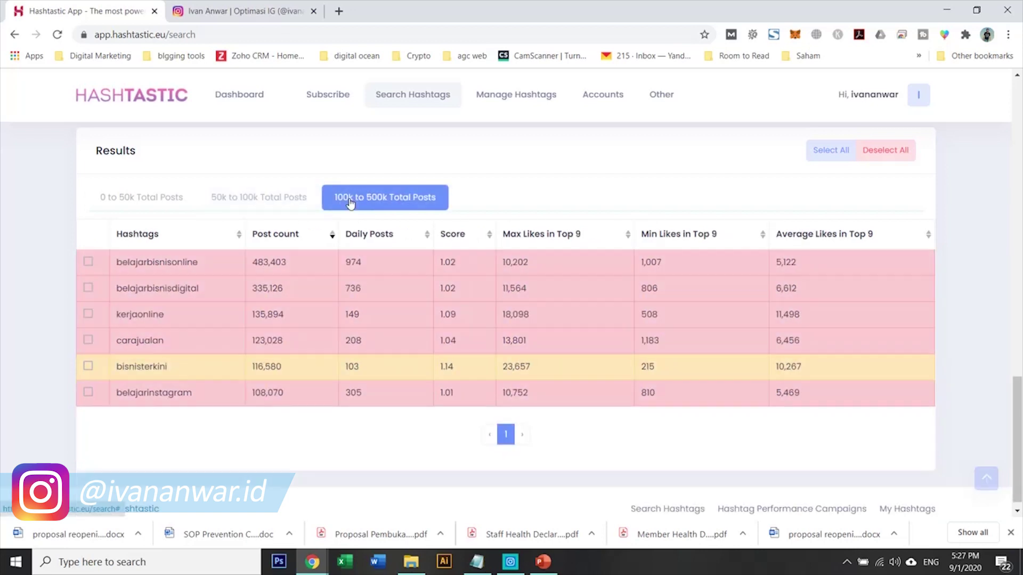
pyautogui.click(87, 262)
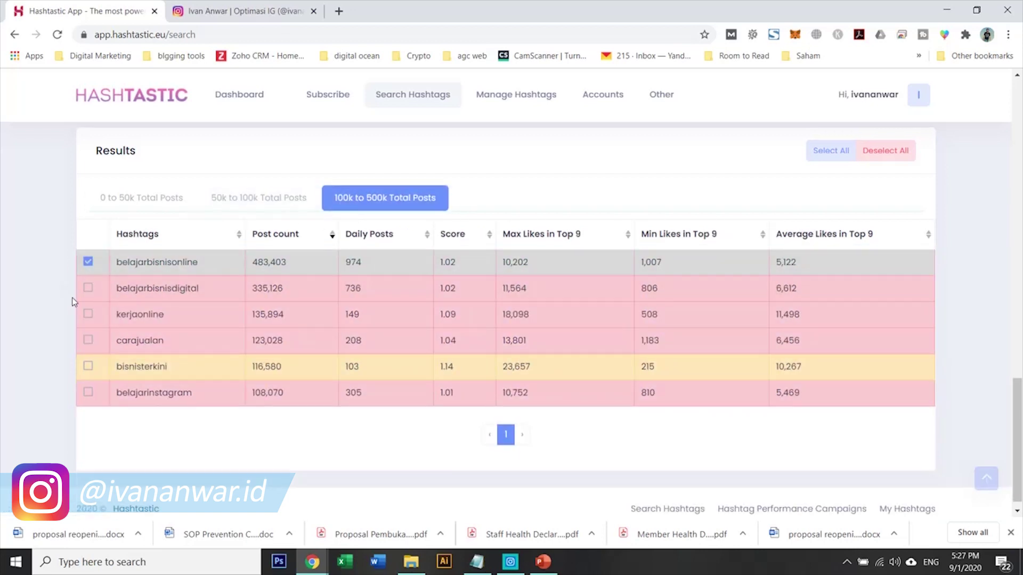
pyautogui.click(88, 288)
pyautogui.click(88, 314)
pyautogui.click(88, 340)
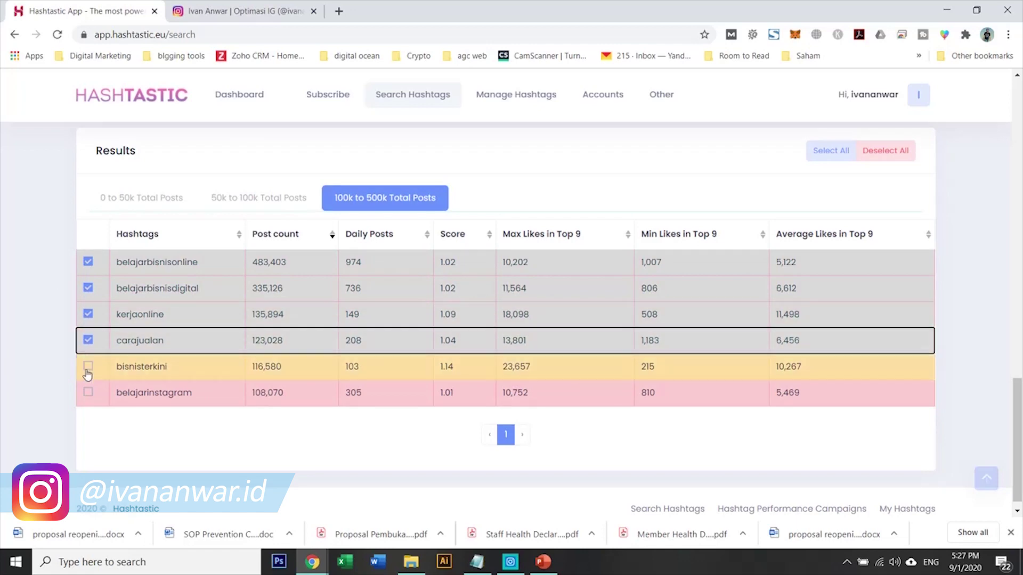
pyautogui.click(88, 365)
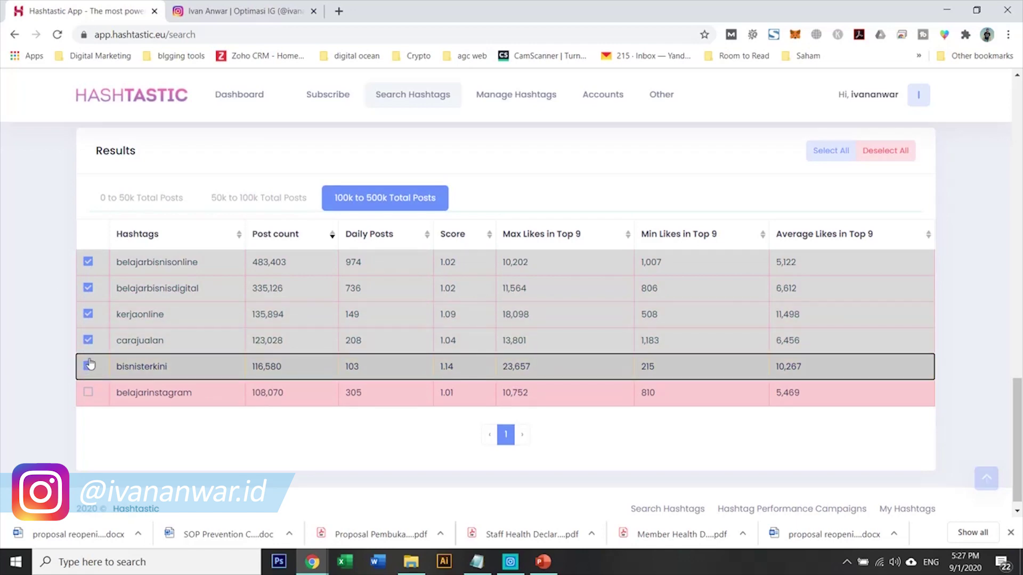
# Run the search using the Total Posts Ladder with 3 sets: [10k - 100k], [100k - 500k], [500k - 1M].
pyautogui.scroll(15, 384, 283)
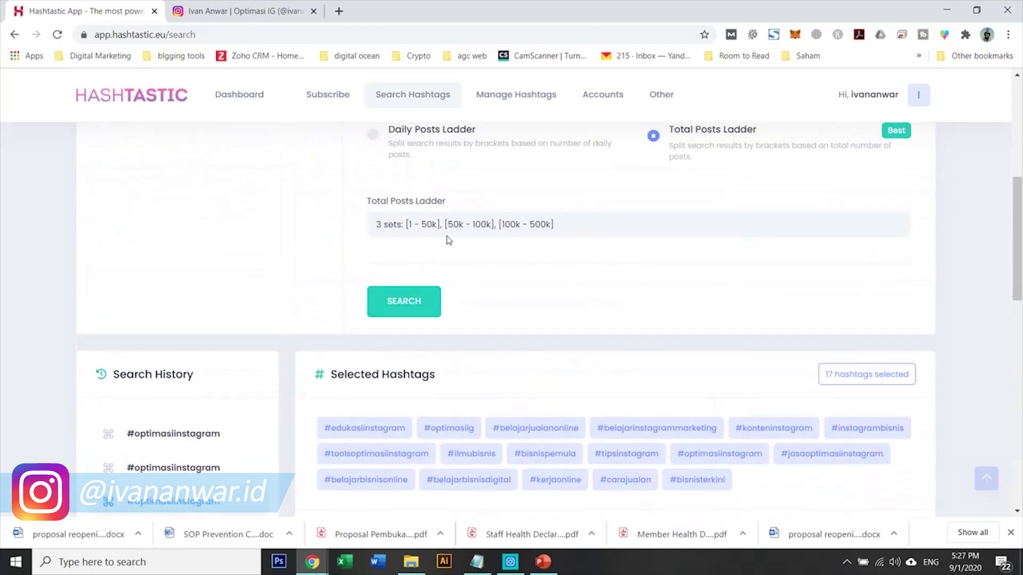
pyautogui.click(453, 229)
pyautogui.click(446, 285)
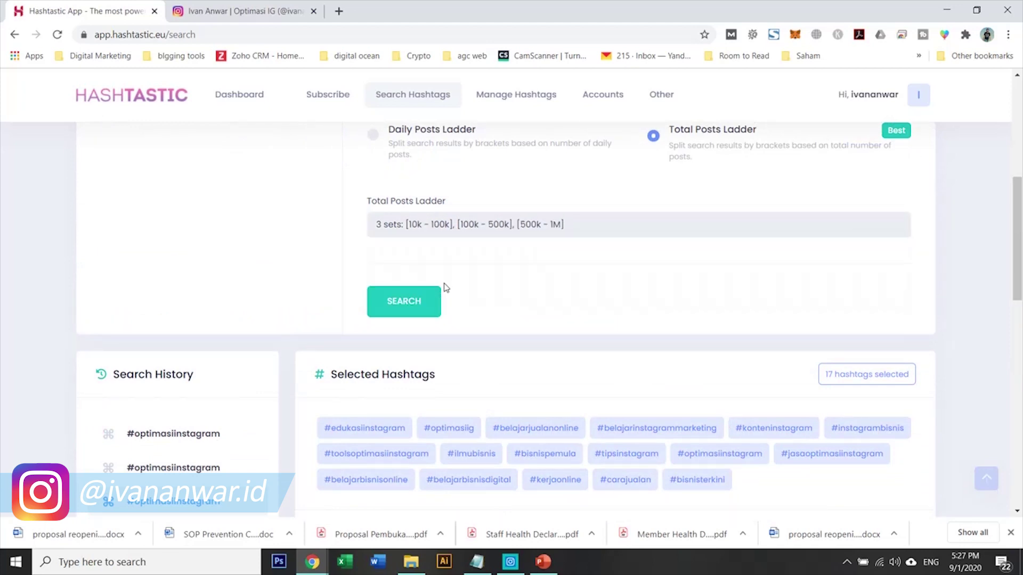
pyautogui.click(424, 306)
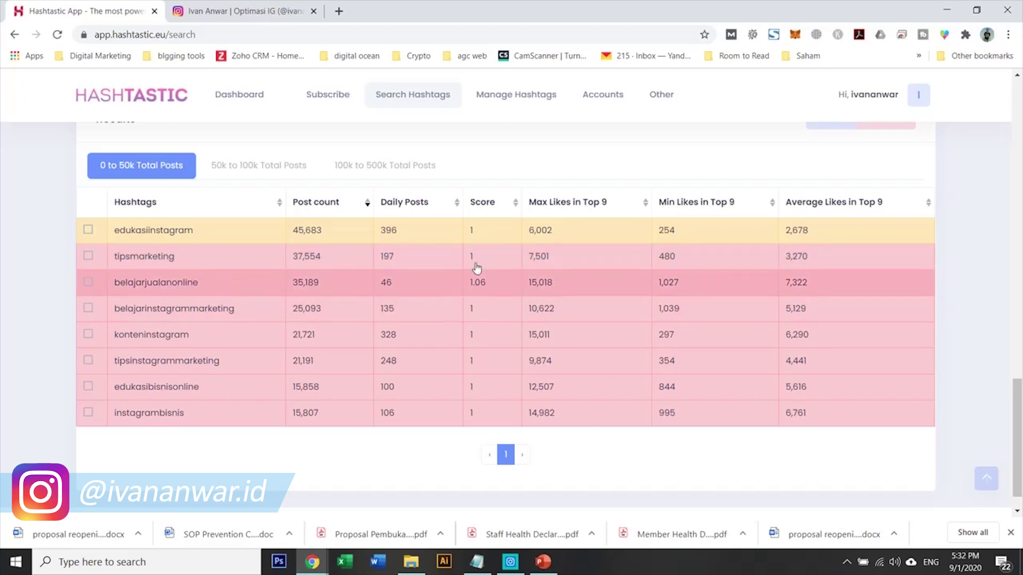
# Sort the 0 to 50k and the 50k to 100k total posts results by score in descending order.
pyautogui.click(497, 202)
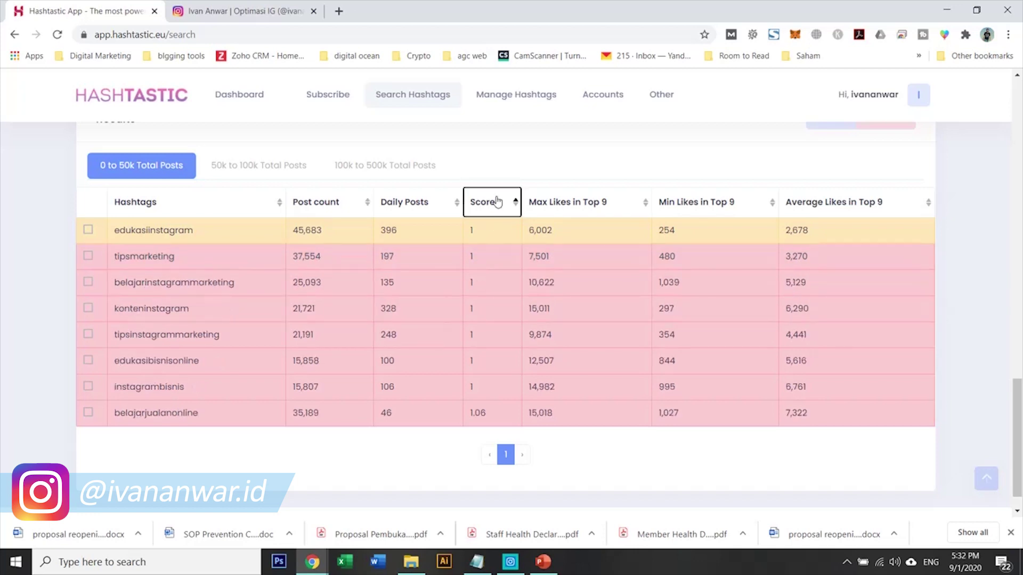
pyautogui.click(497, 201)
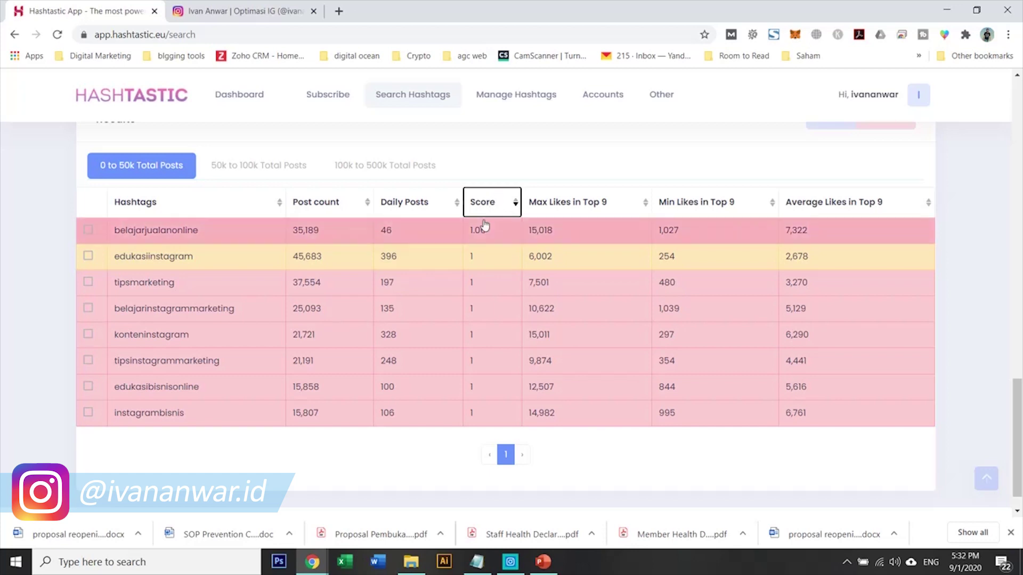
pyautogui.click(303, 166)
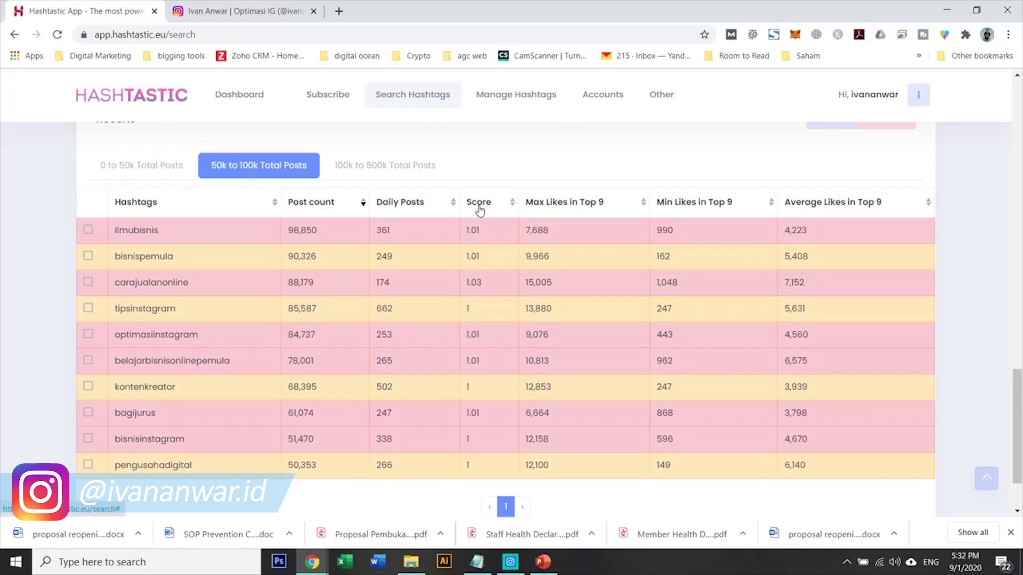
pyautogui.click(479, 203)
pyautogui.click(479, 204)
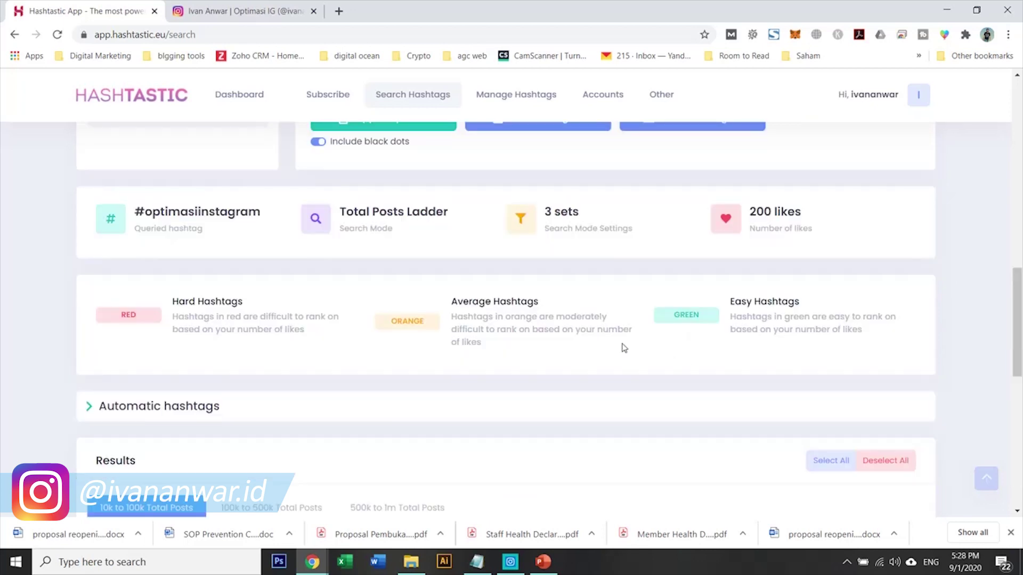
# Expand the automatic hashtags section and examine the automatically selected and evenly spaced hashtag sets.
pyautogui.click(199, 415)
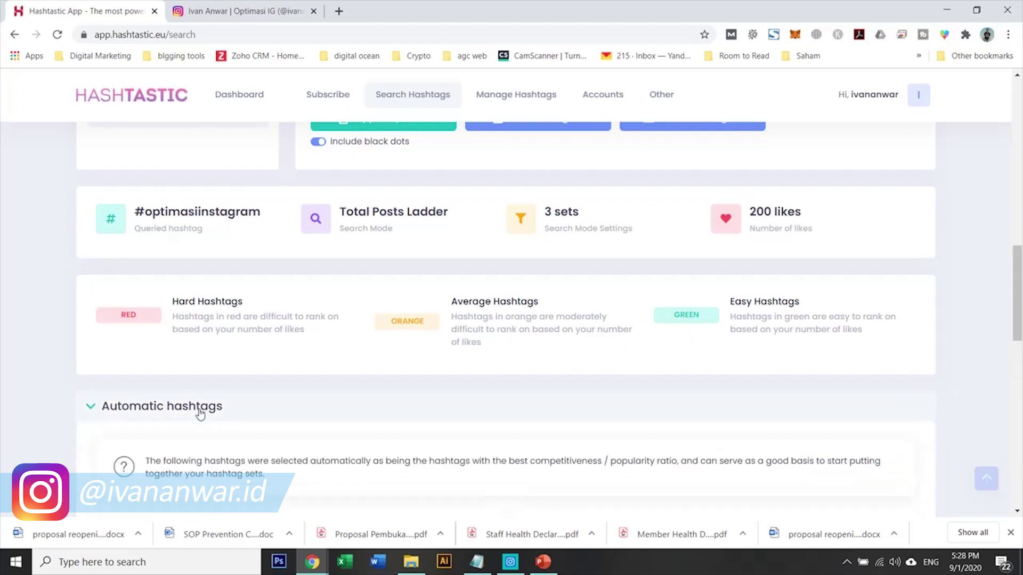
pyautogui.scroll(2, 418, 378)
pyautogui.scroll(2, 423, 378)
pyautogui.scroll(-7, 421, 377)
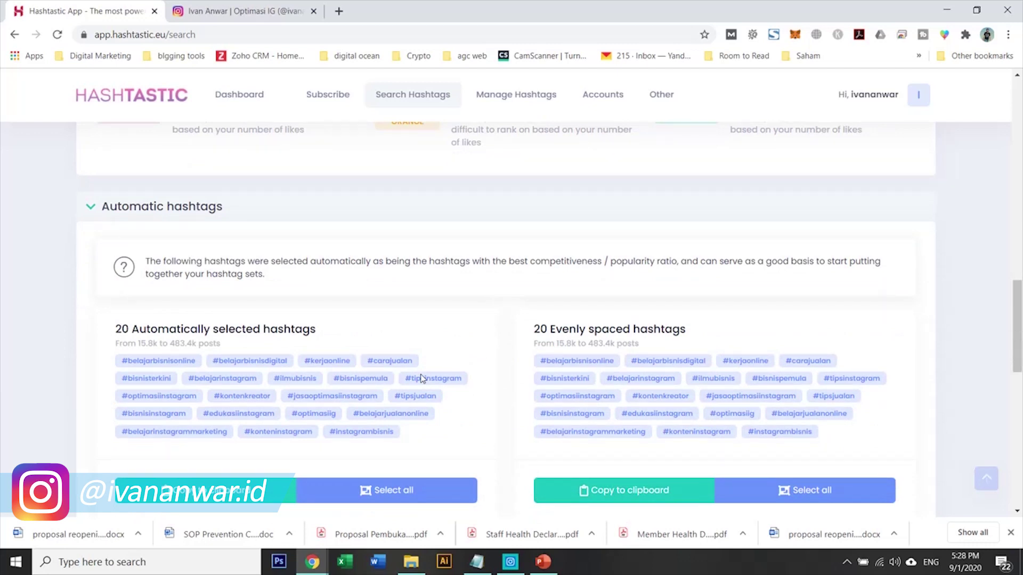
pyautogui.scroll(15, 394, 341)
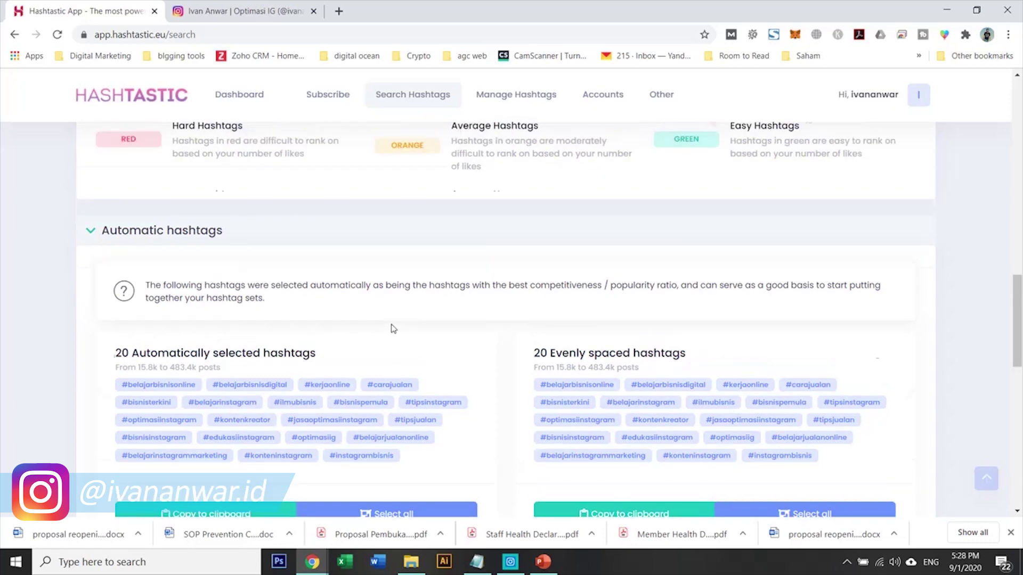
pyautogui.scroll(-2, 398, 353)
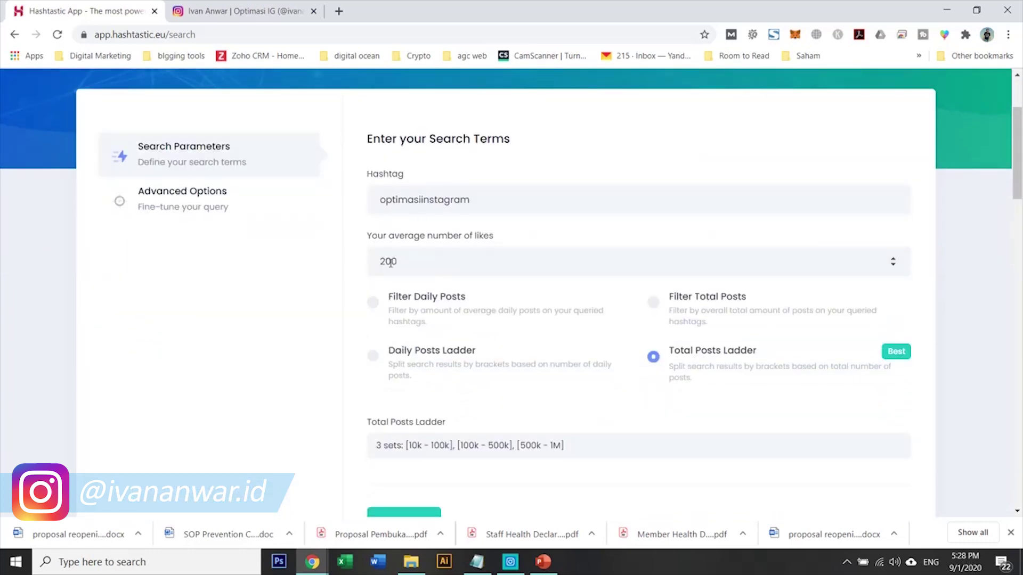
pyautogui.scroll(-12, 361, 343)
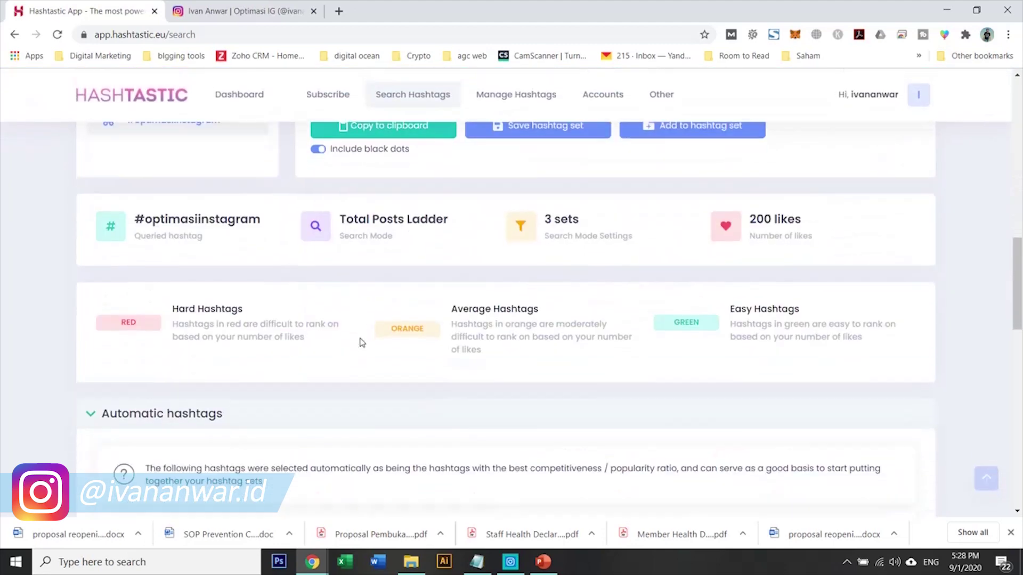
pyautogui.scroll(-5, 362, 336)
pyautogui.scroll(3, 369, 350)
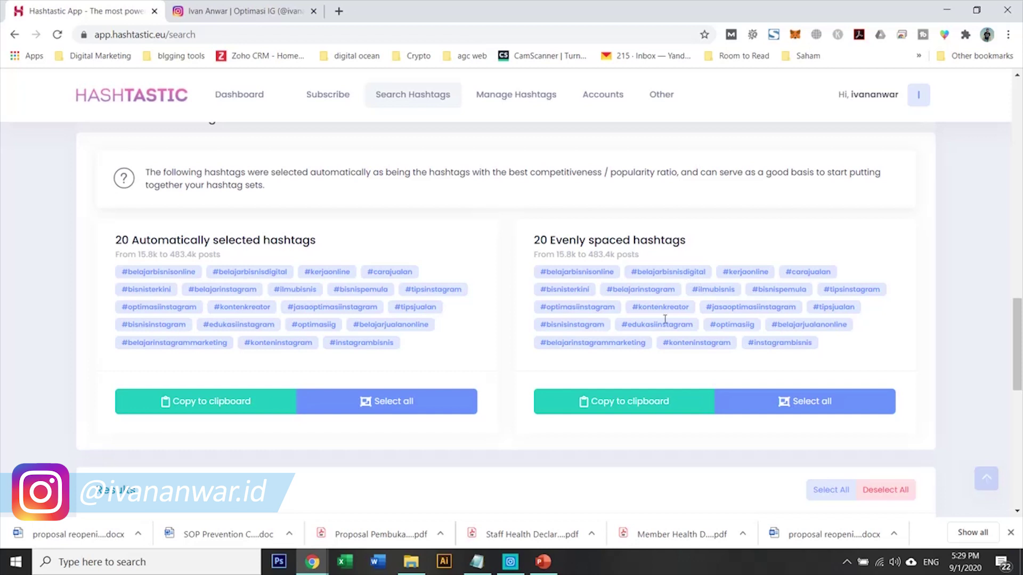
# Copy the automatically selected hashtags to the clipboard.
pyautogui.click(320, 406)
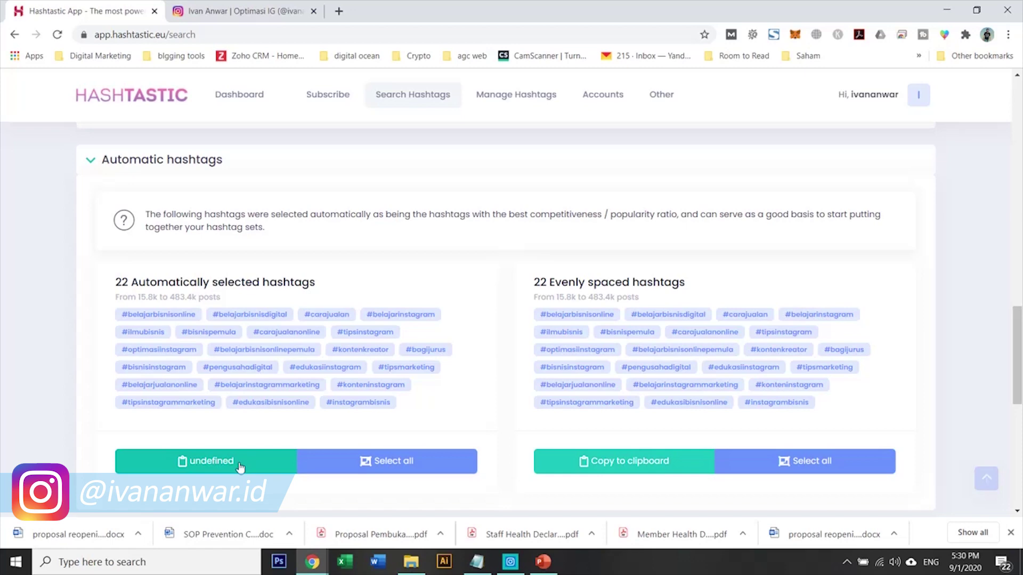
pyautogui.scroll(20, 589, 292)
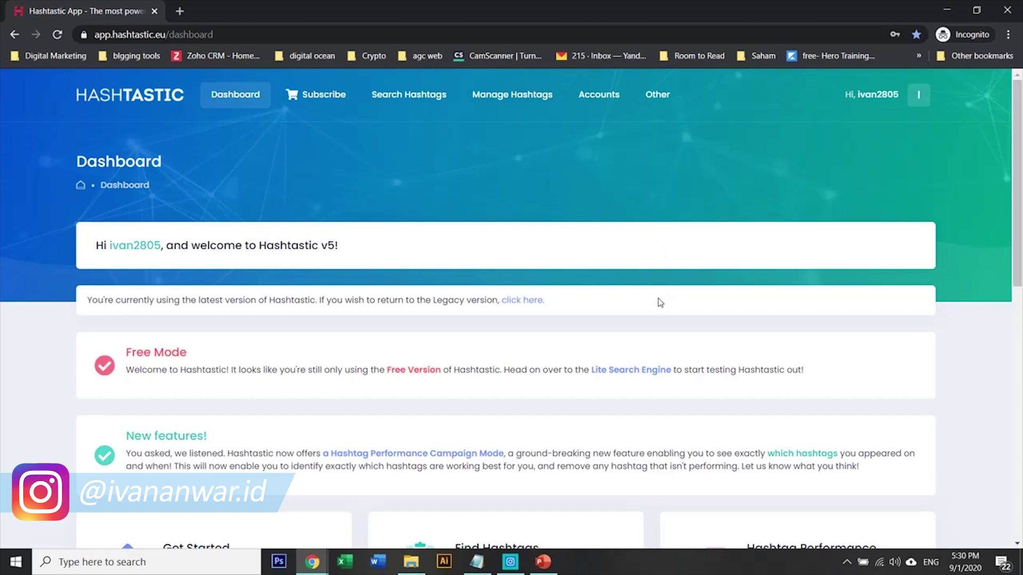
# Highlight the Free Mode heading on the free account's dashboard and try to open the full Search page.
pyautogui.moveTo(126, 352); pyautogui.dragTo(223, 360)
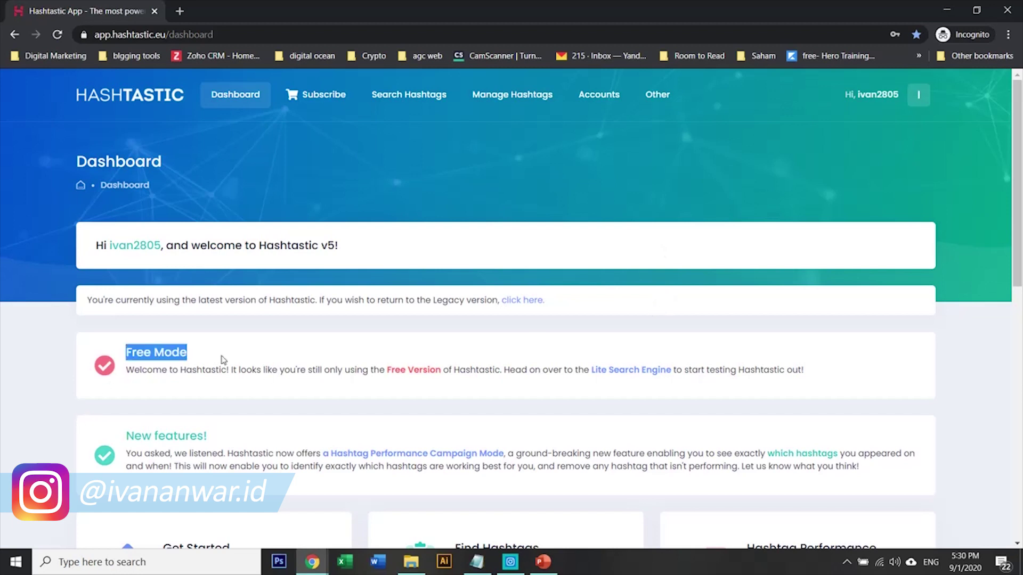
pyautogui.moveTo(412, 96)
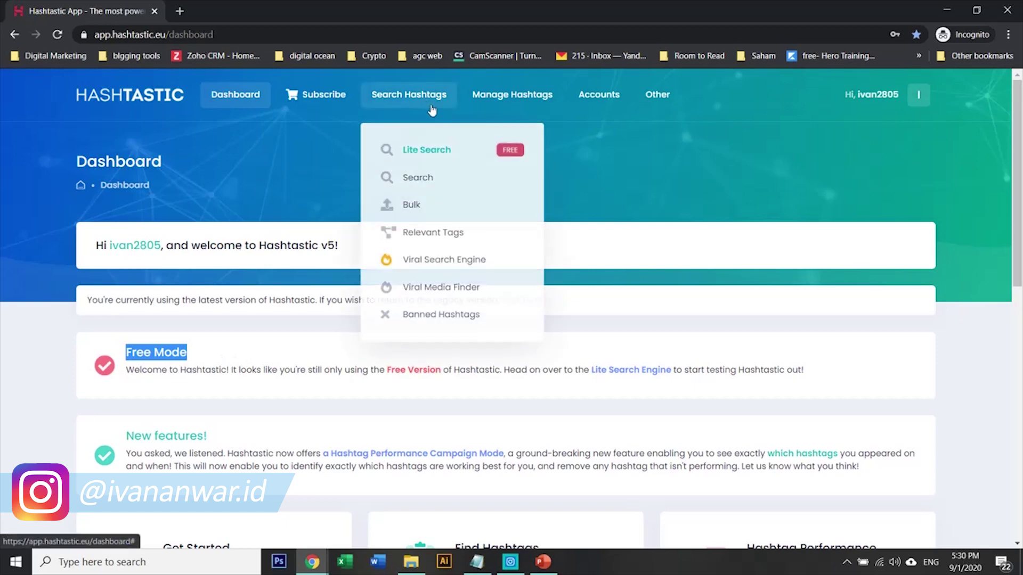
pyautogui.click(430, 176)
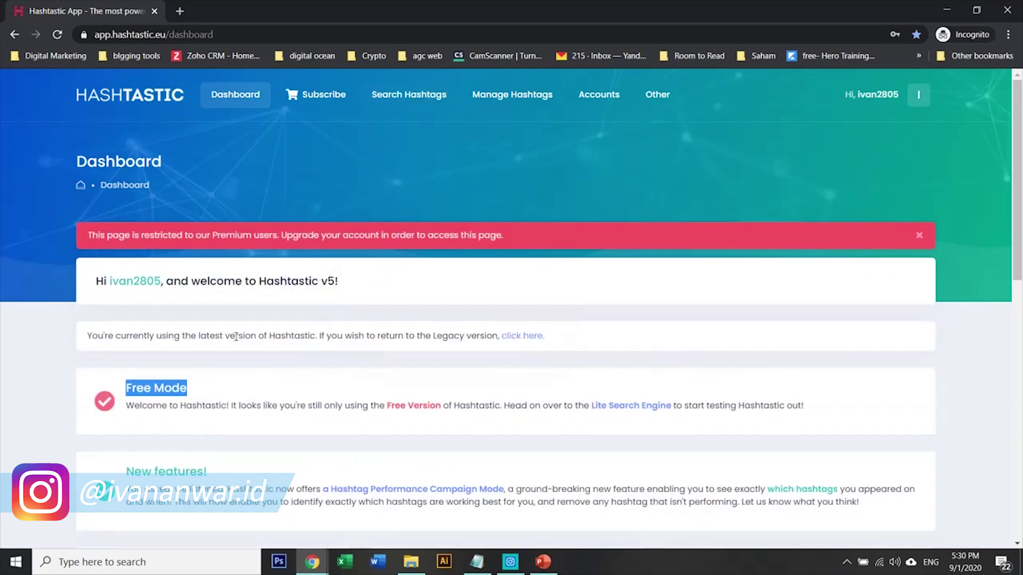
# Open Lite Search and run a search for the hashtag optimasiinstagram with the preset search options.
pyautogui.scroll(-6, 240, 333)
pyautogui.click(484, 261)
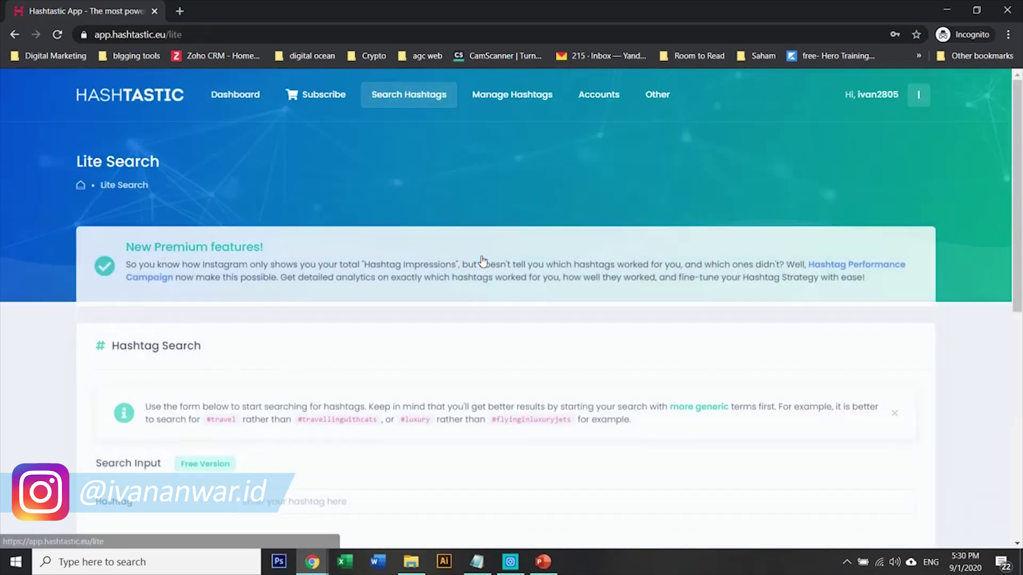
pyautogui.scroll(-5, 440, 304)
pyautogui.click(378, 238)
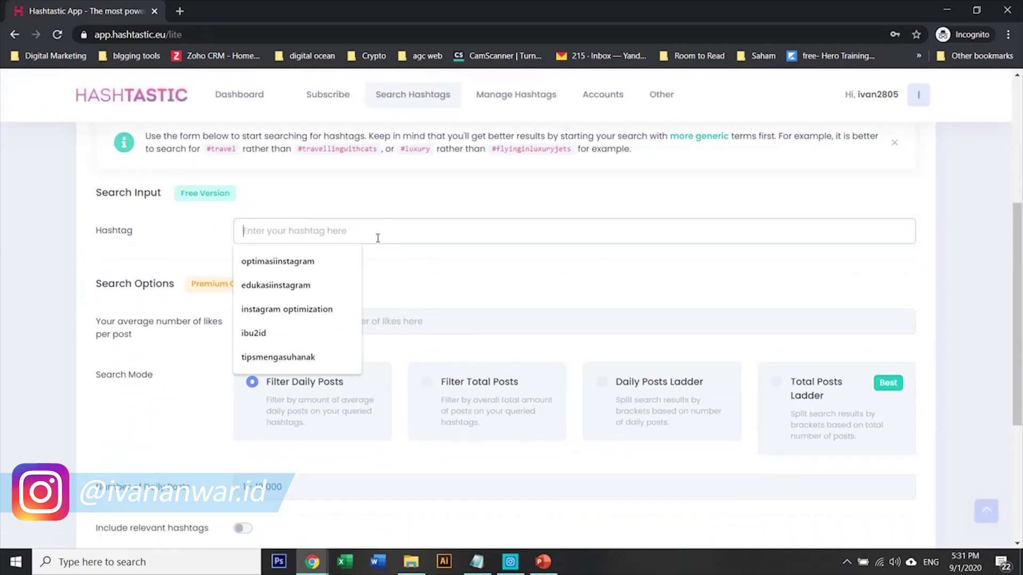
pyautogui.click(338, 263)
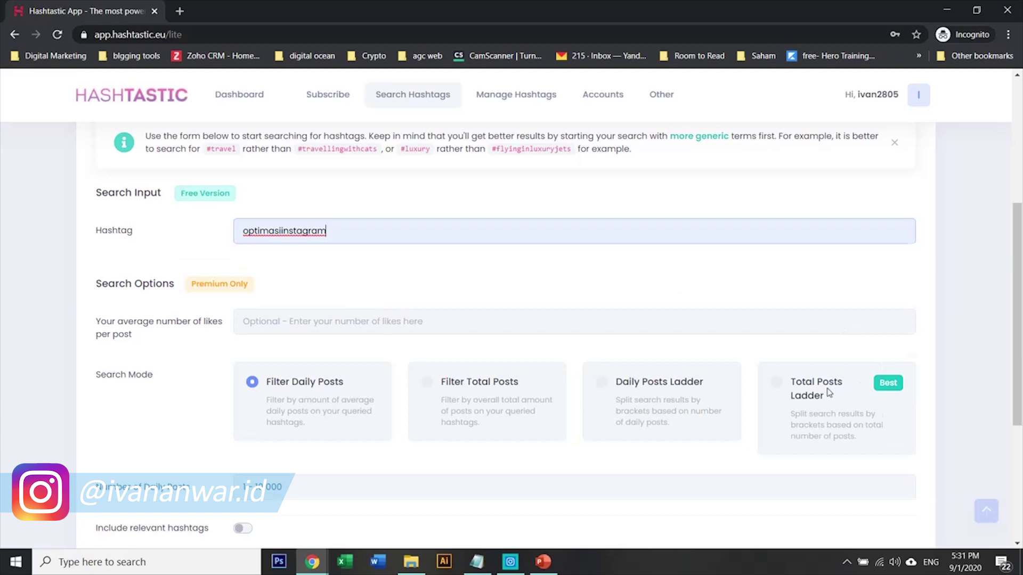
pyautogui.scroll(-2, 829, 393)
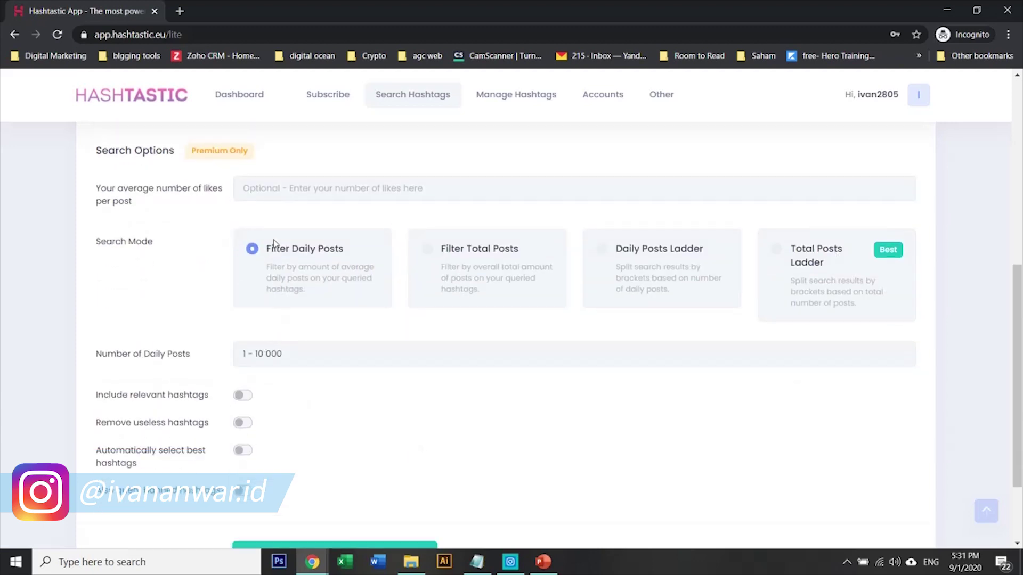
pyautogui.scroll(-2, 411, 264)
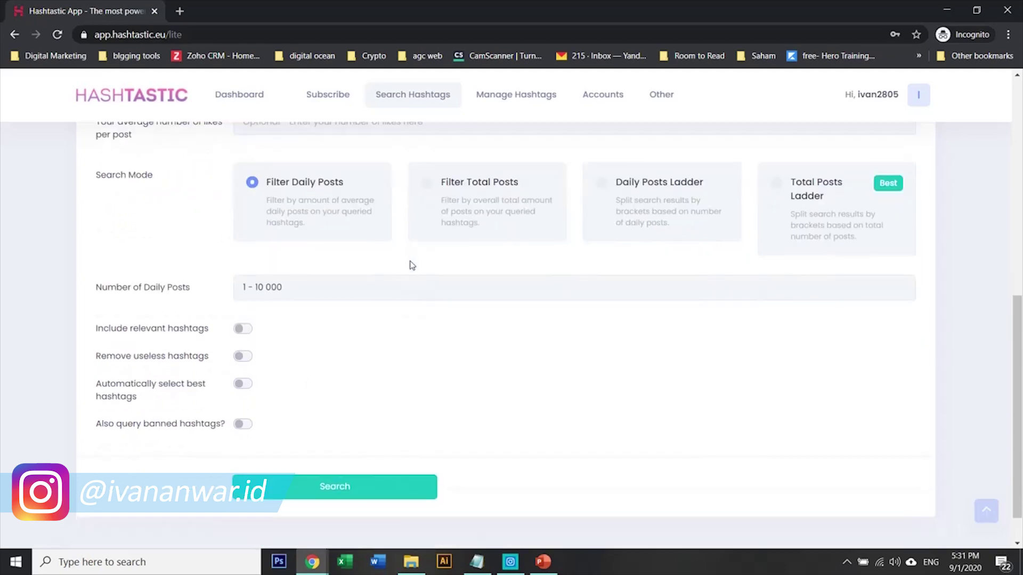
pyautogui.click(372, 447)
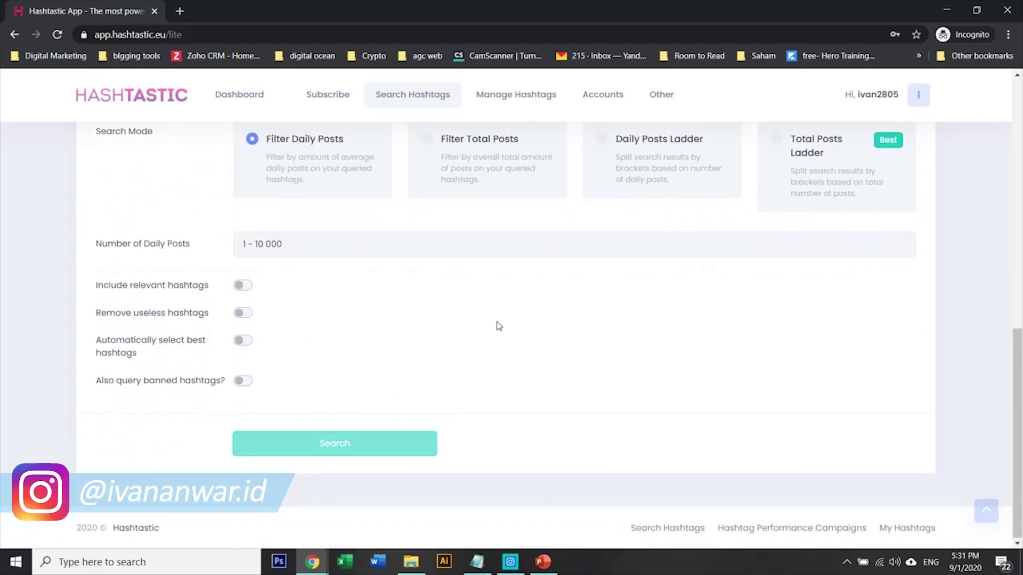
# Examine the Lite Search results for optimasiinstagram, including the limitation notice and the premium-only columns.
pyautogui.scroll(-8, 498, 326)
pyautogui.scroll(4, 498, 326)
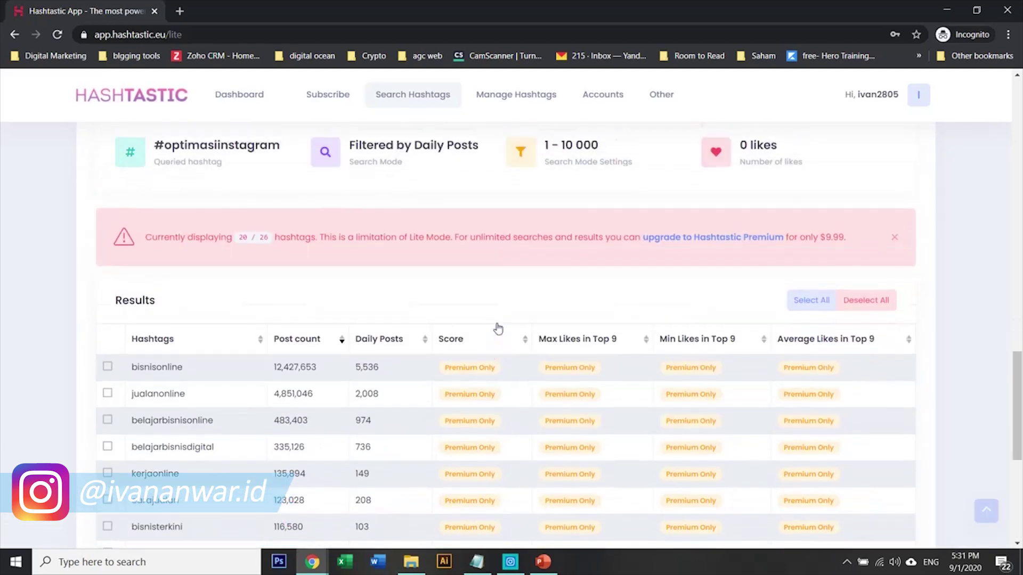
pyautogui.scroll(2, 498, 326)
pyautogui.scroll(-12, 498, 326)
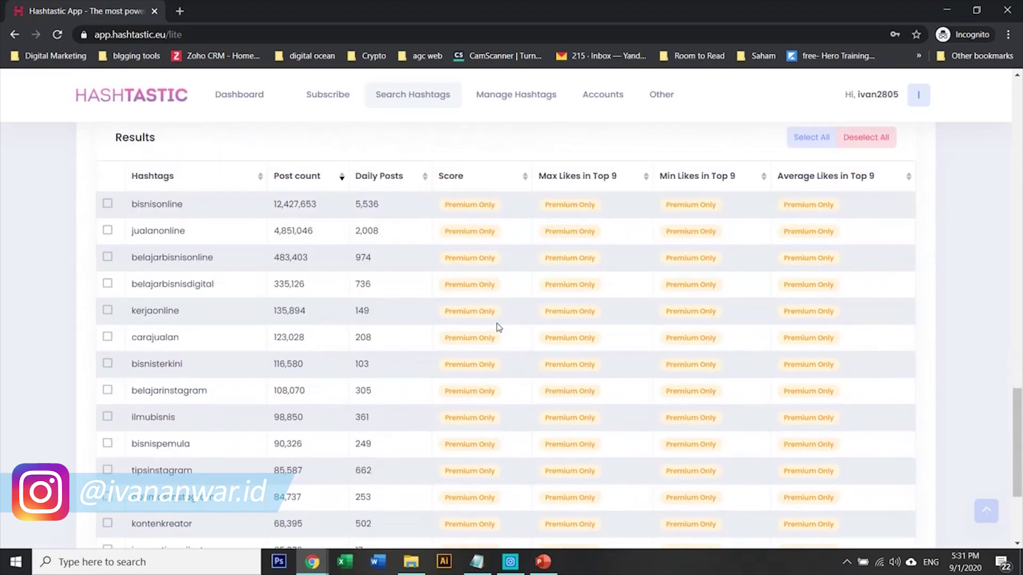
pyautogui.scroll(4, 498, 327)
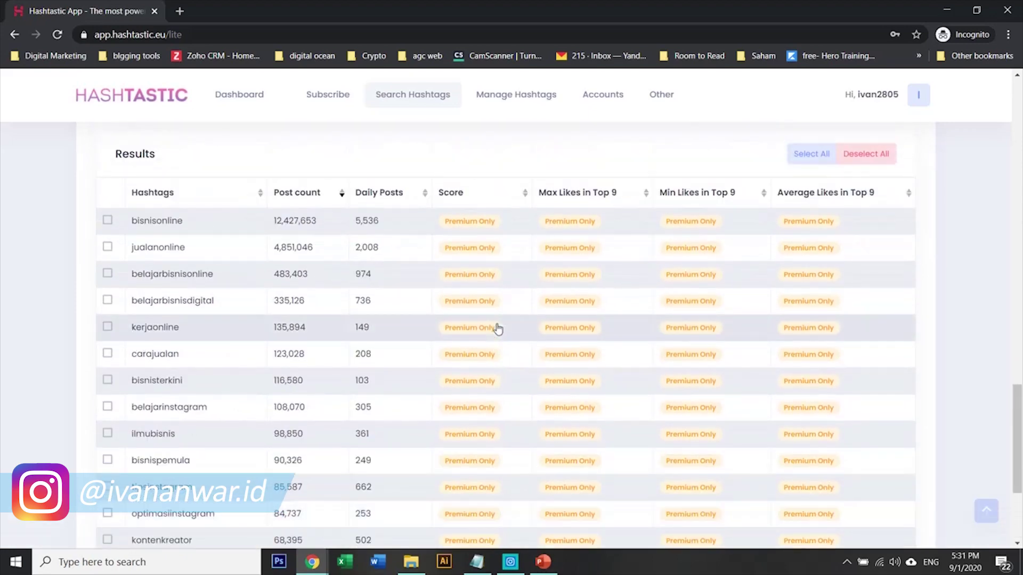